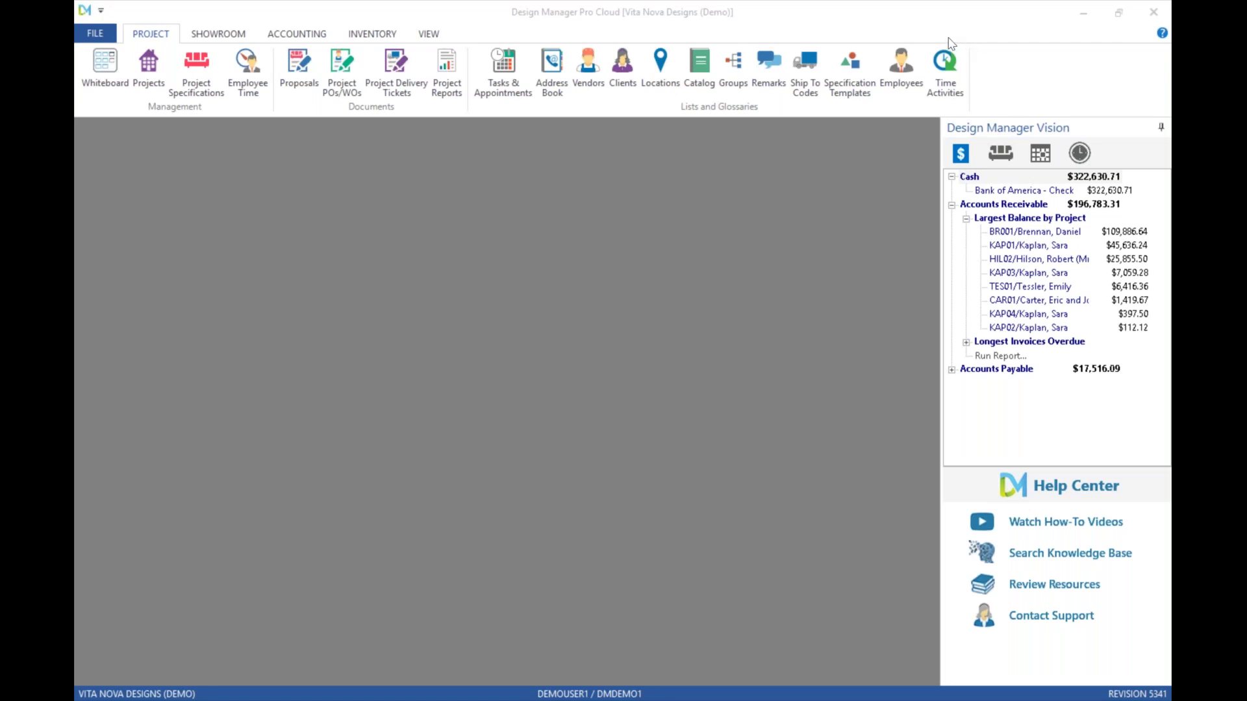
- Focus Design Manager and bring up the Accounting tools with the $322,630.71 cash summary
left_click(787, 187)
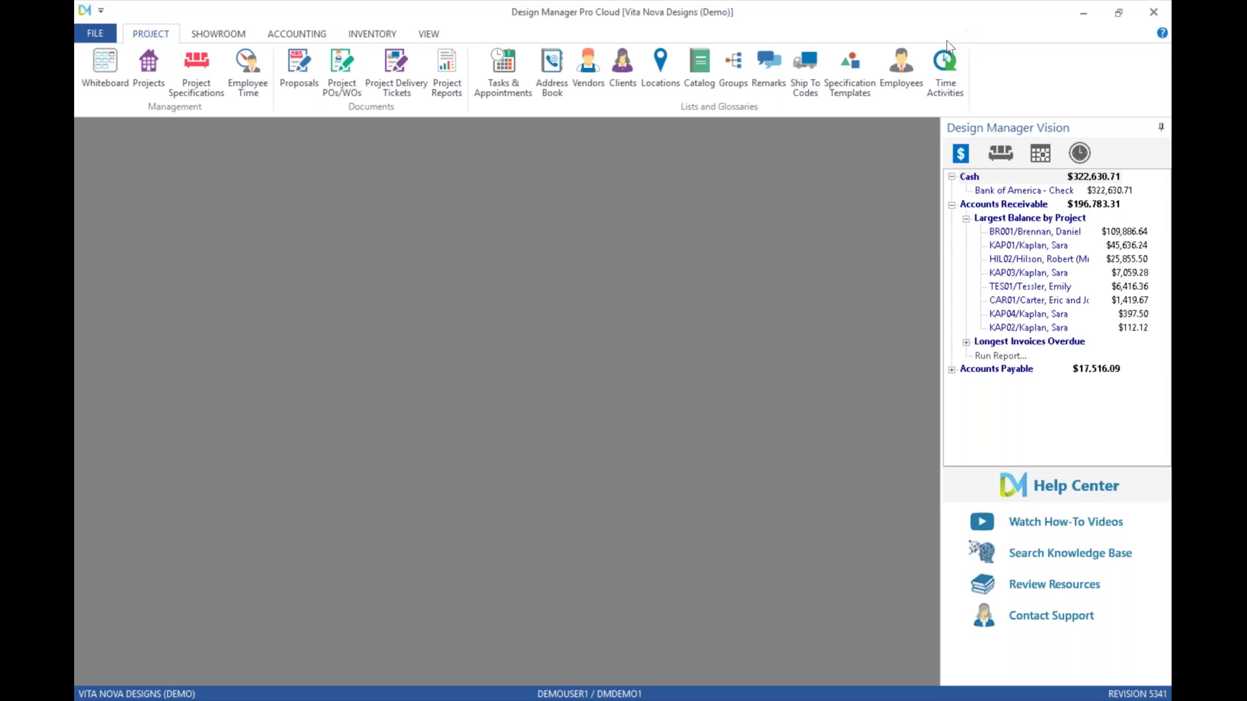
left_click(947, 48)
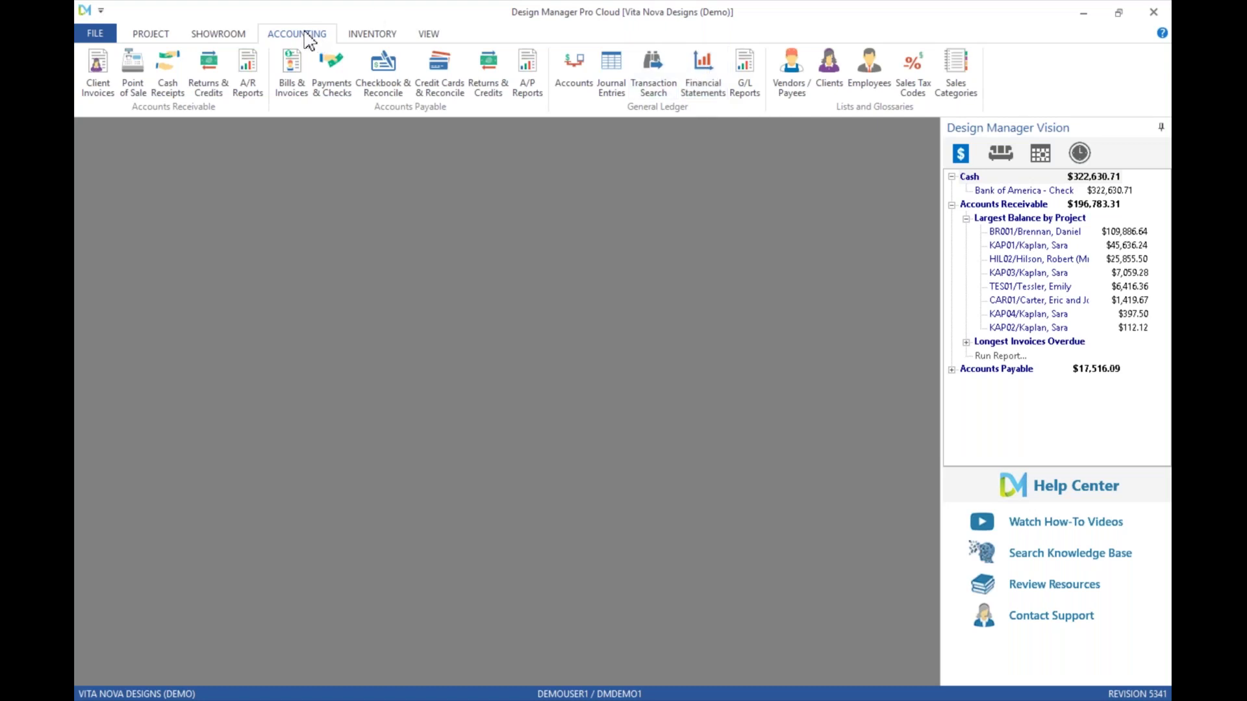
- Open the Projects list from the Project ribbon and select Tessler Lakewood Home (TES01)
left_click(160, 39)
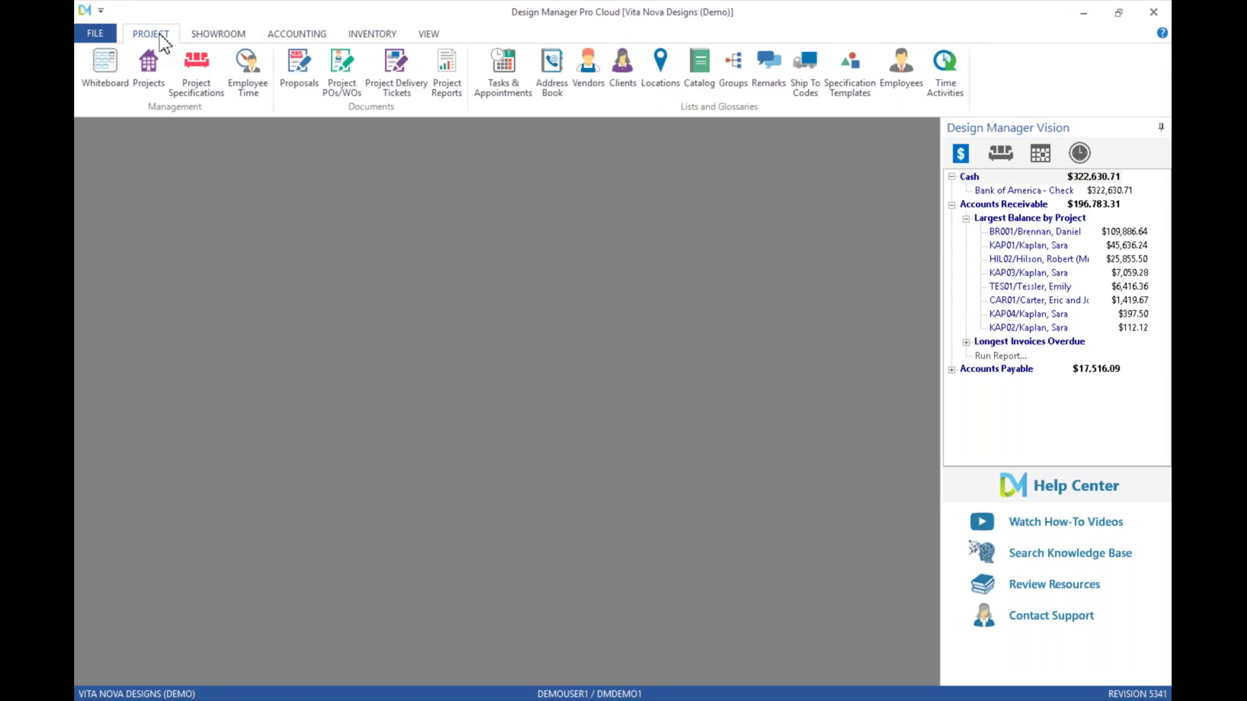
left_click(141, 73)
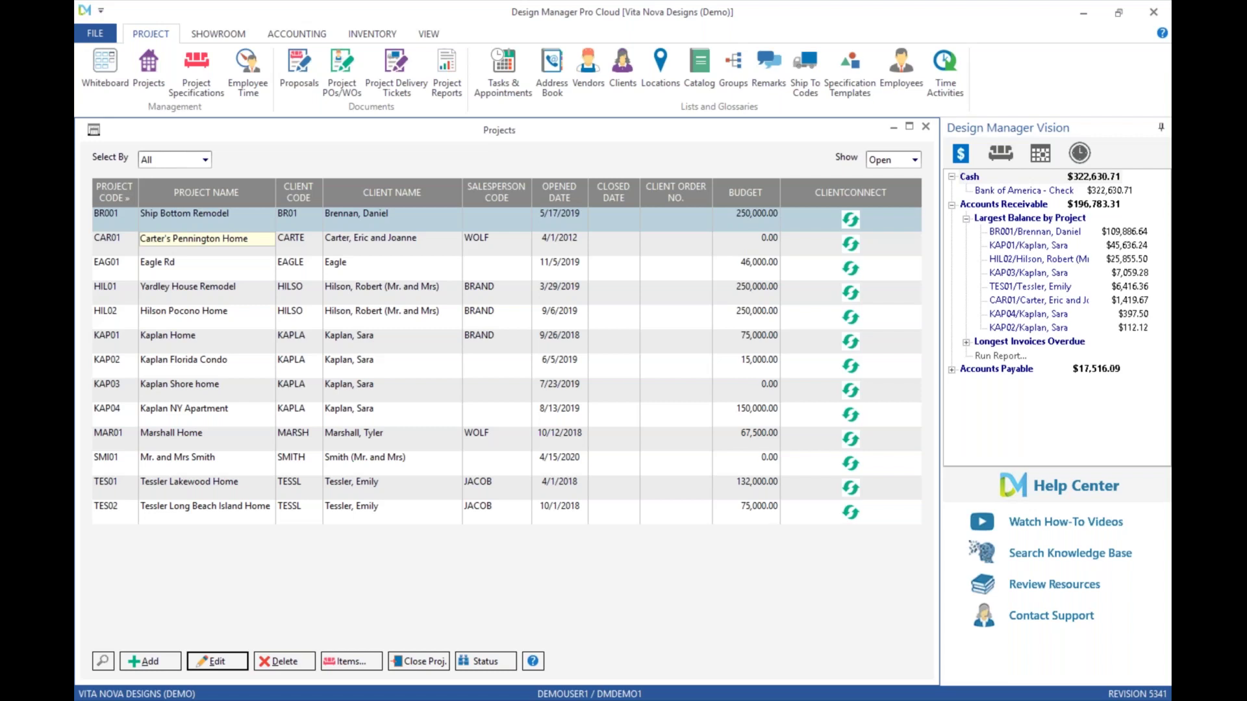
left_click(229, 487)
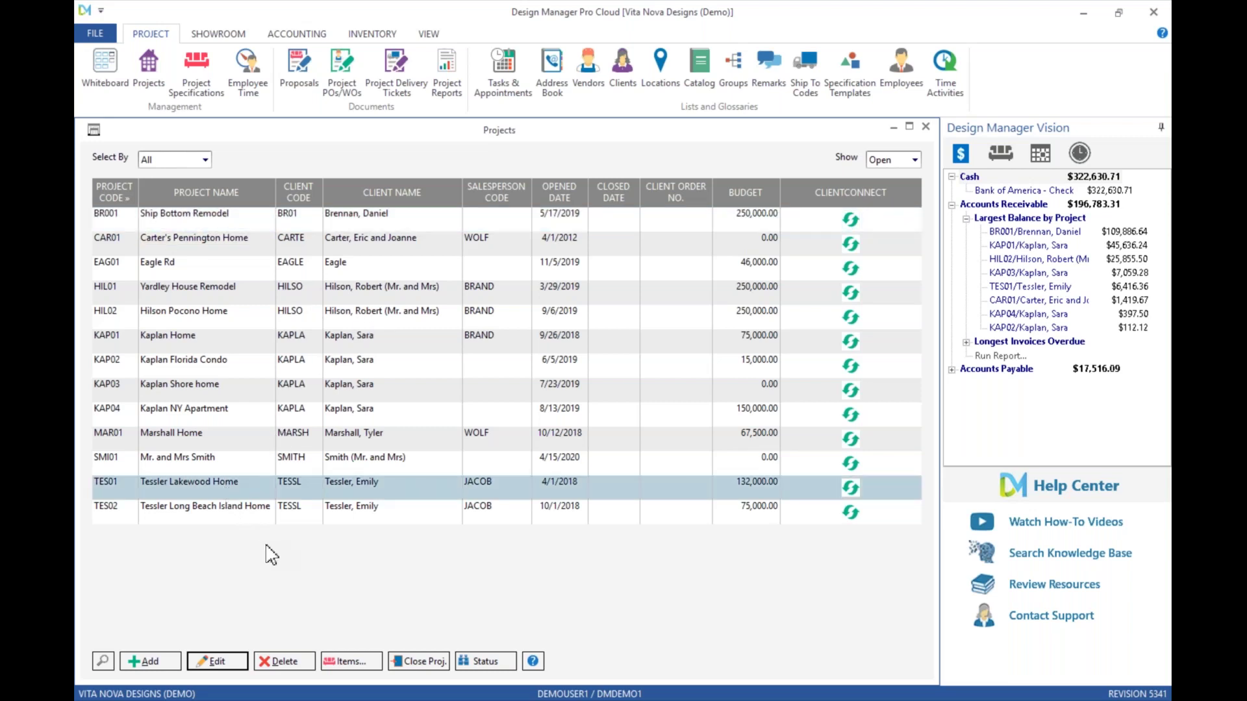
- Edit Tessler Lakewood Home and view its defaults: 50% deposit, Due Upon Receipt, Tier 1
left_click(221, 663)
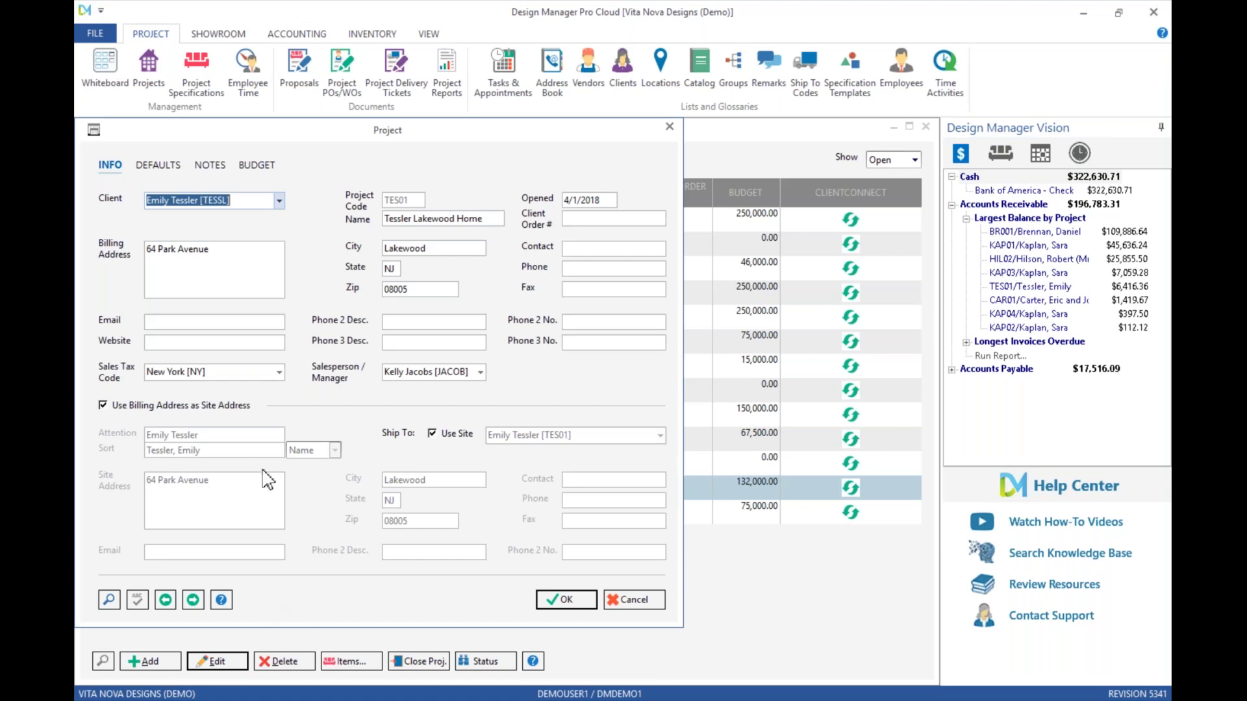
key("Tab")
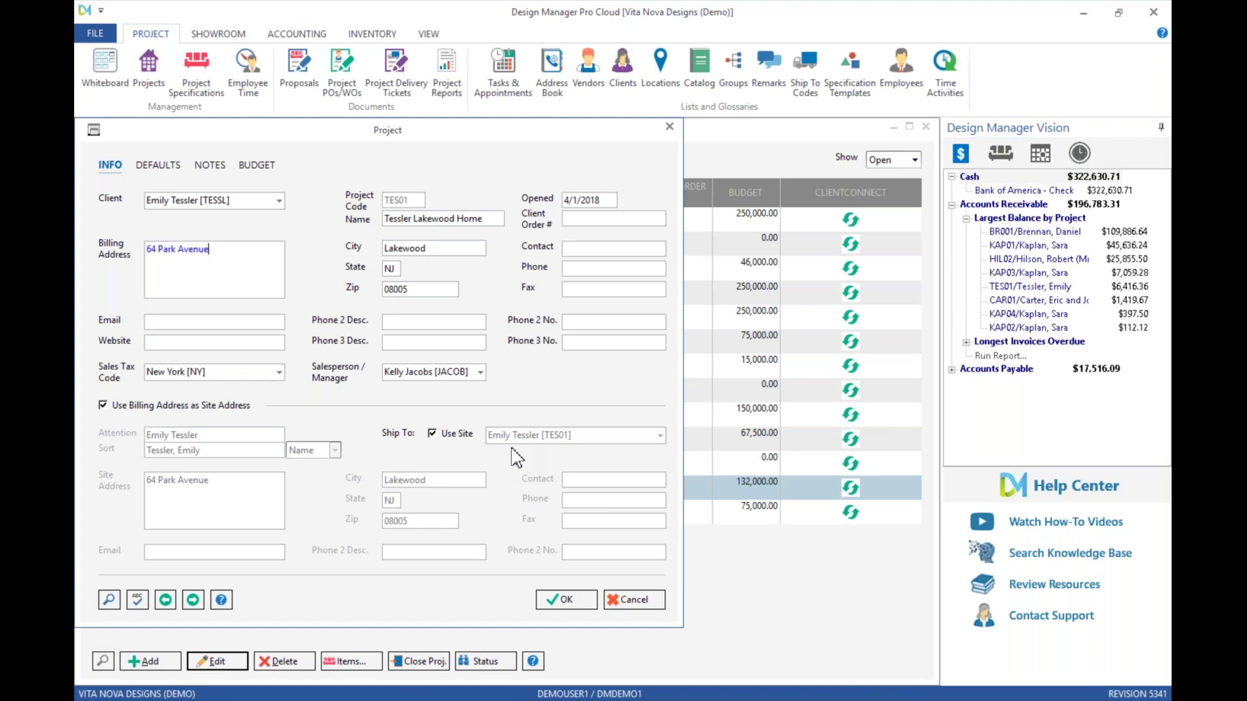
left_click(164, 165)
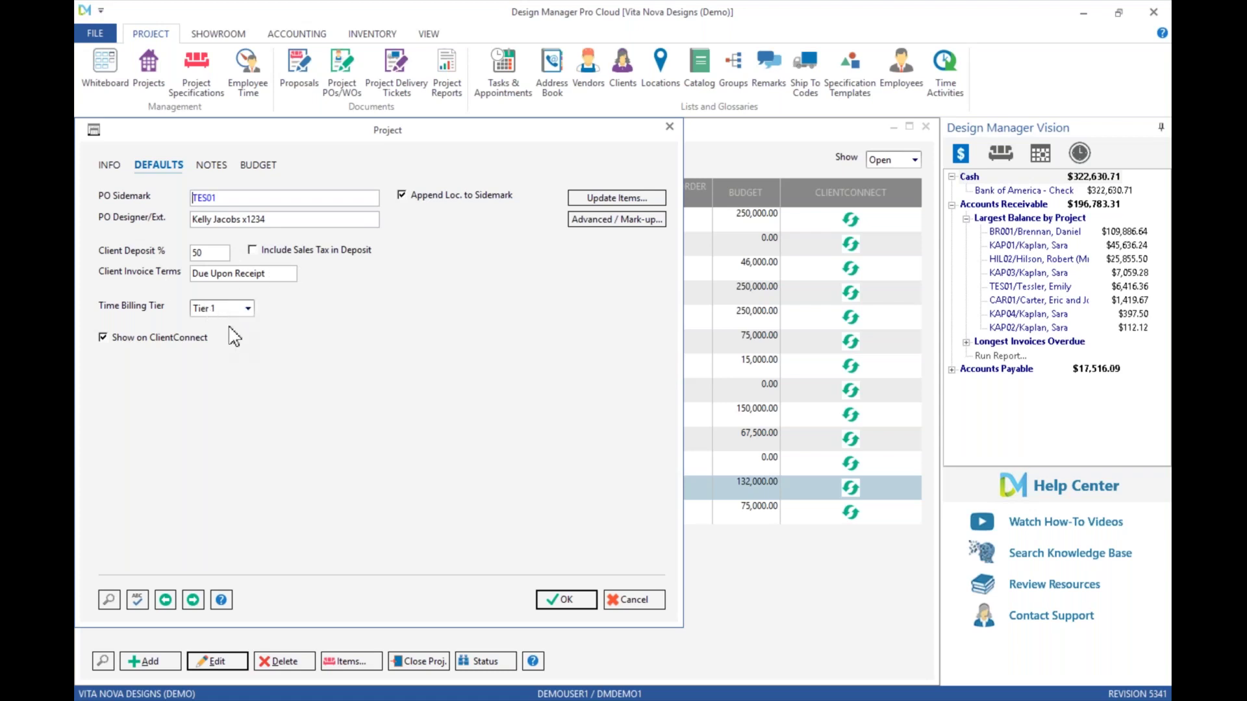
- Keep Tier 1 time billing and open Advanced / Mark-up options showing 80% merchandise, 10% freight
left_click(252, 309)
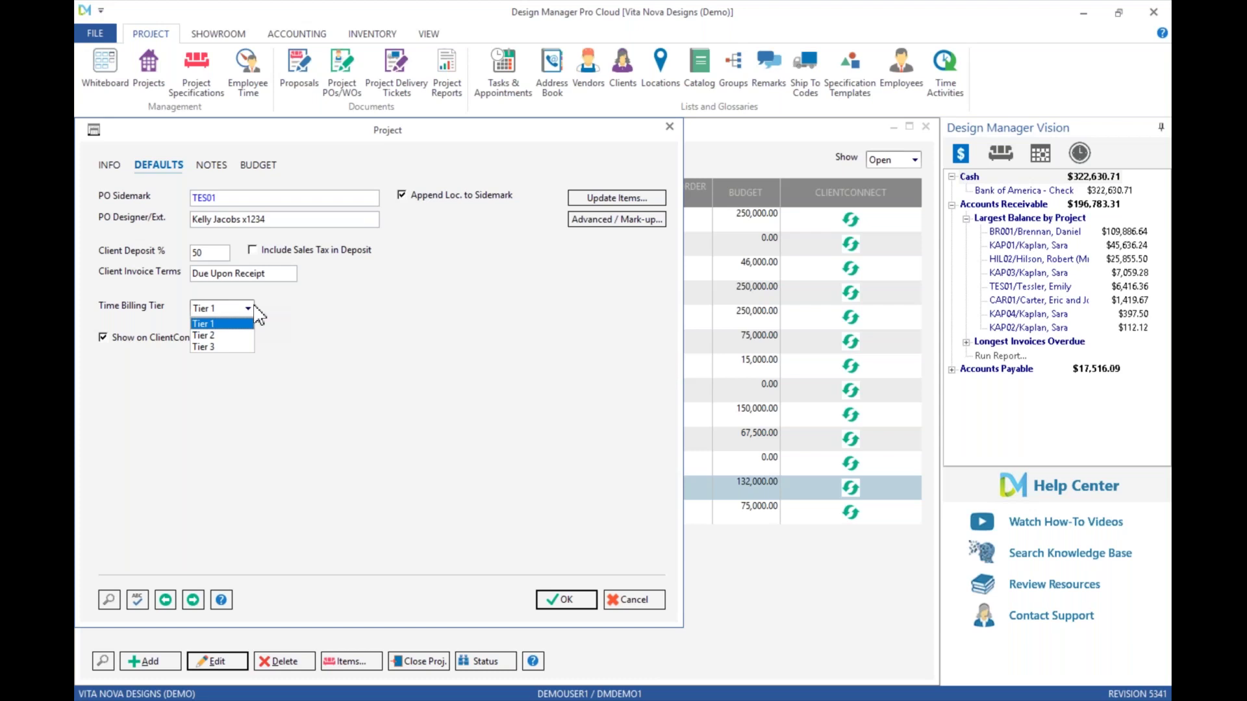
left_click(321, 323)
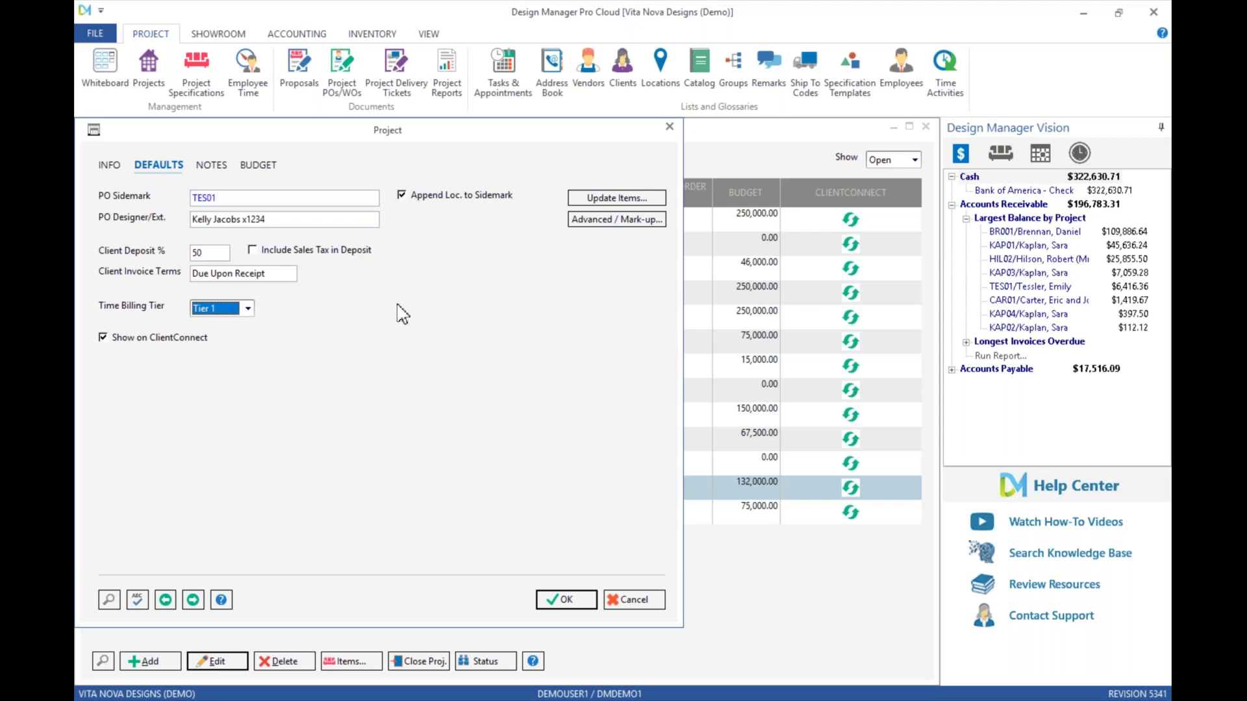
left_click(606, 221)
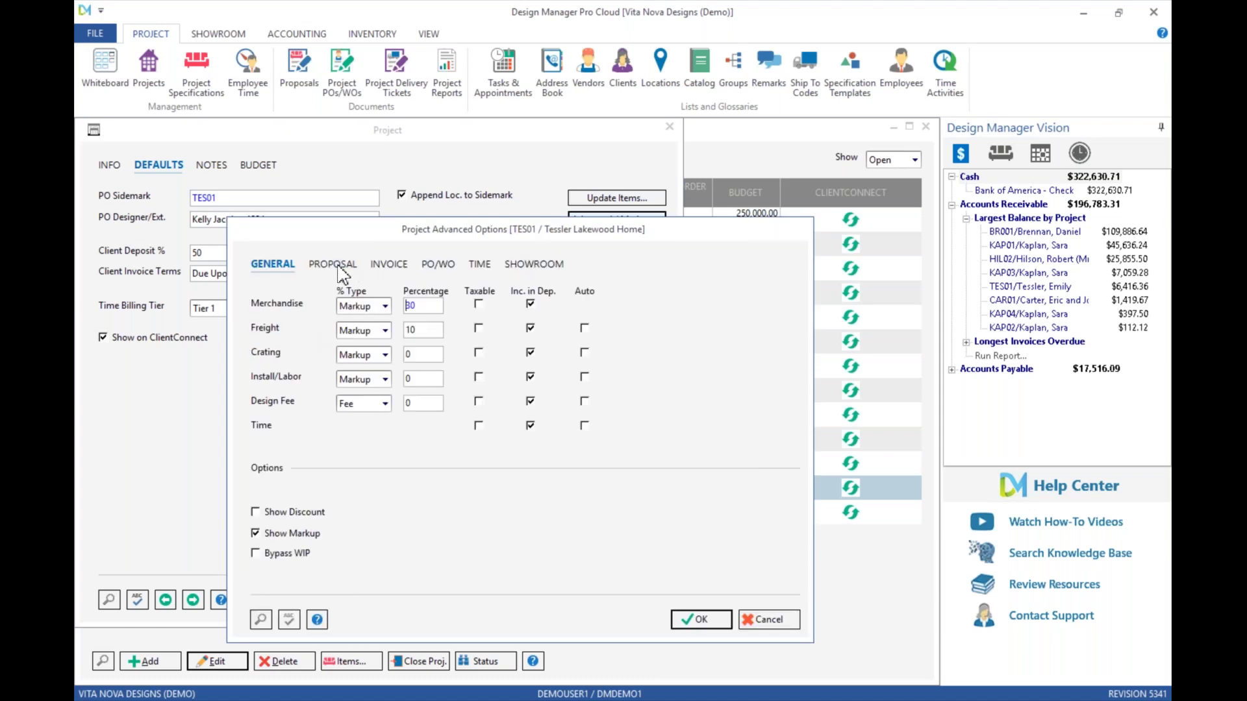
- Review the Proposal, Invoice and PO/WO options, cancel unchanged, and view the empty Notes page
left_click(332, 264)
left_click(388, 264)
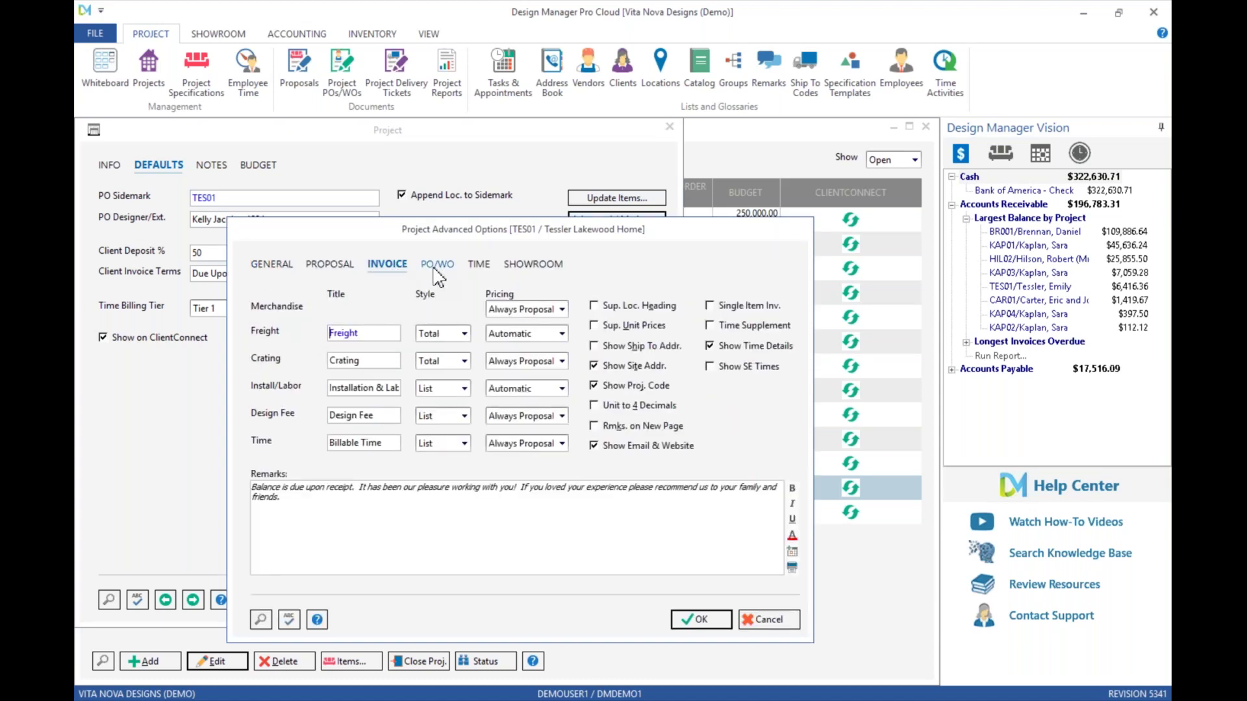
left_click(437, 268)
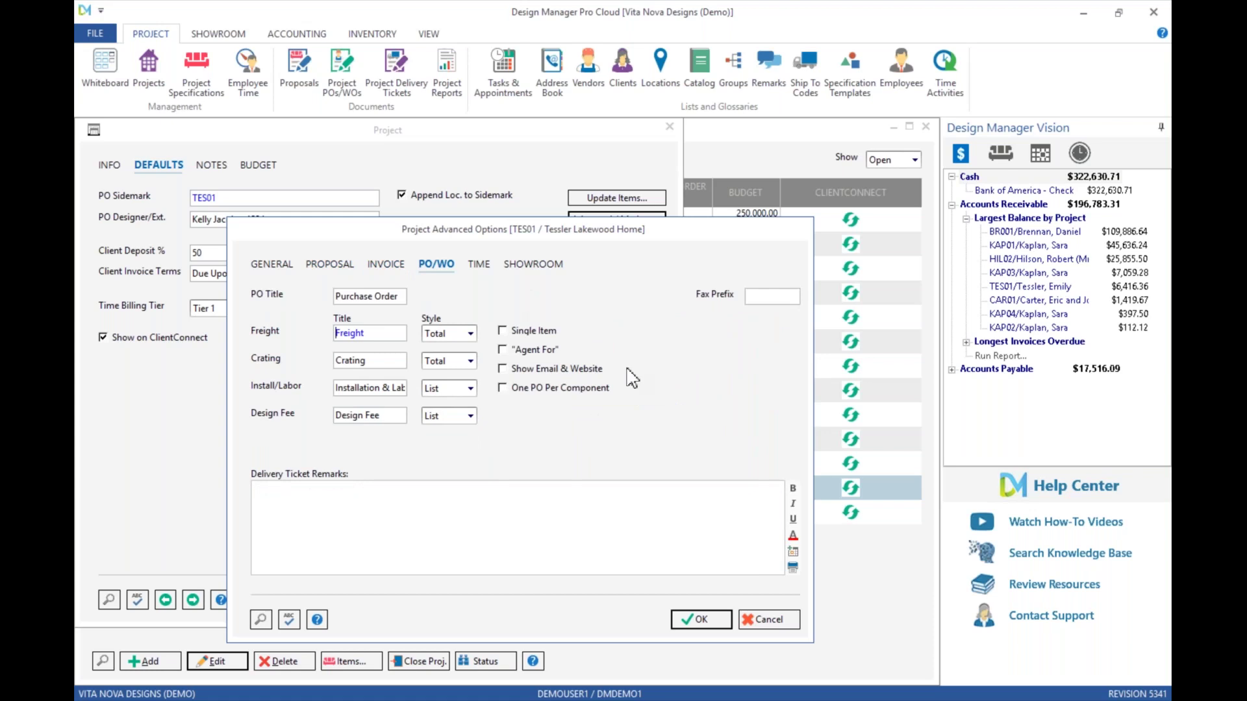
left_click(784, 620)
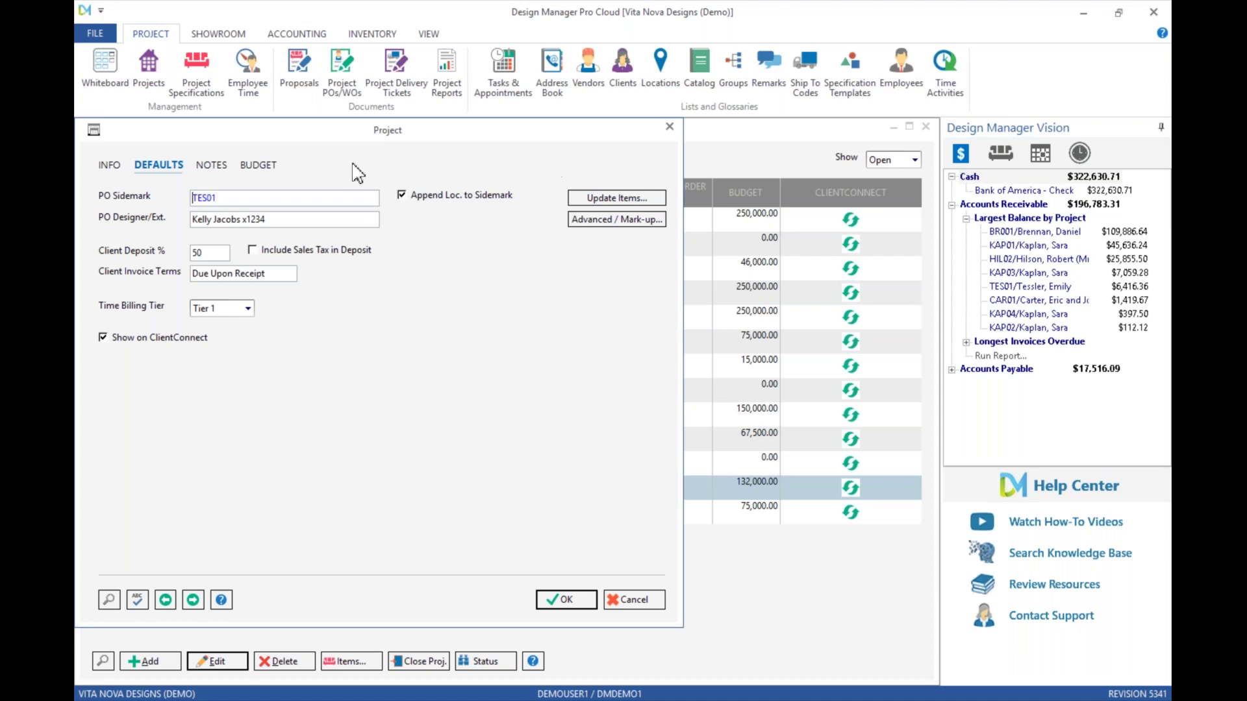
left_click(216, 168)
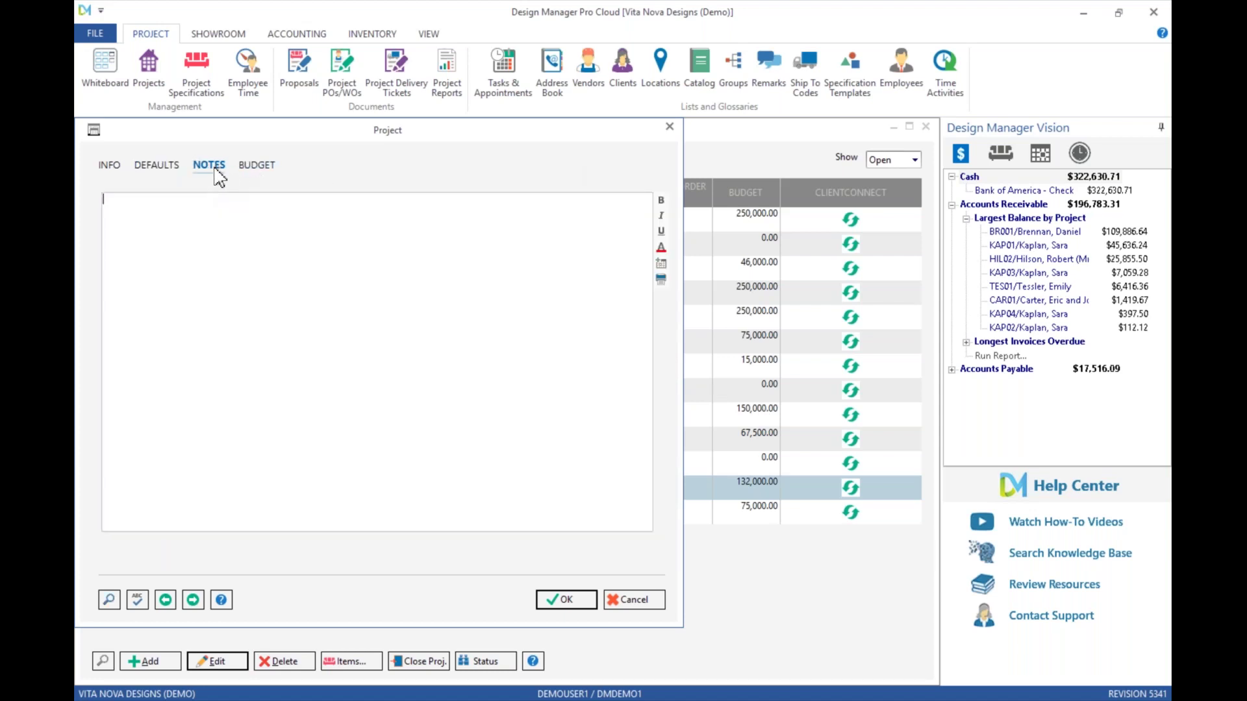
- Check the project budget, close the project details and Projects list unsaved, and open Specifications
left_click(262, 177)
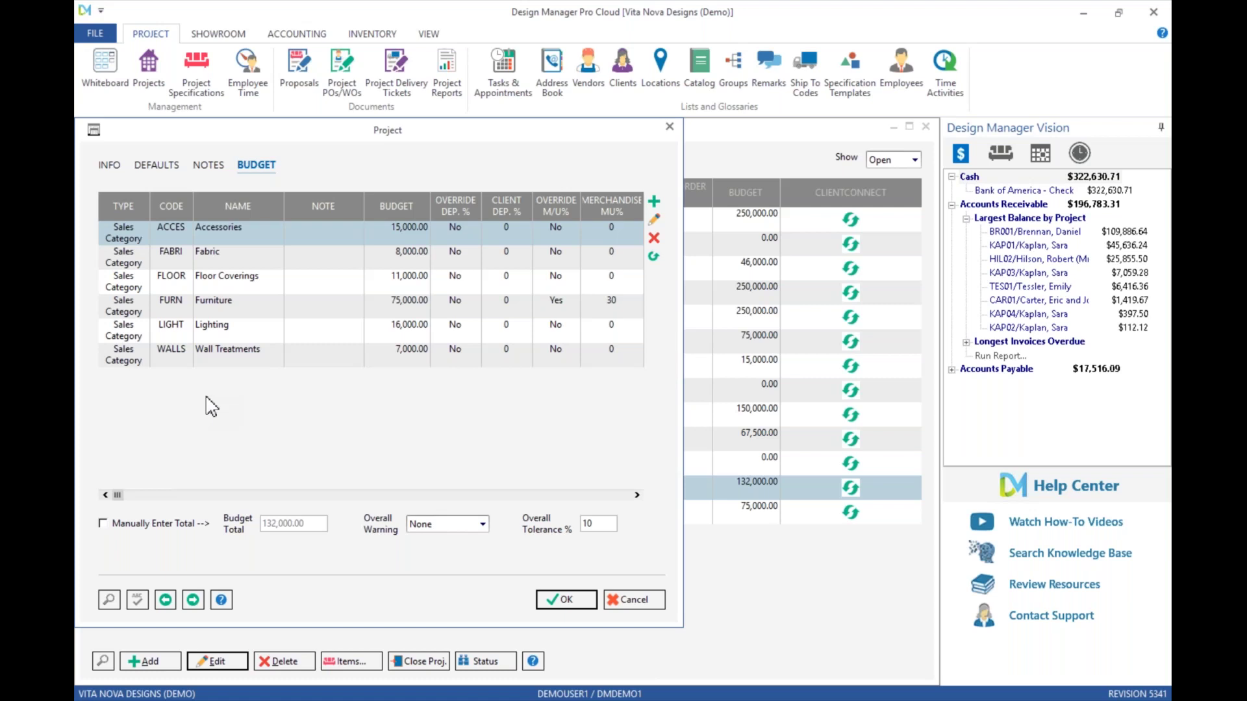
left_click(641, 603)
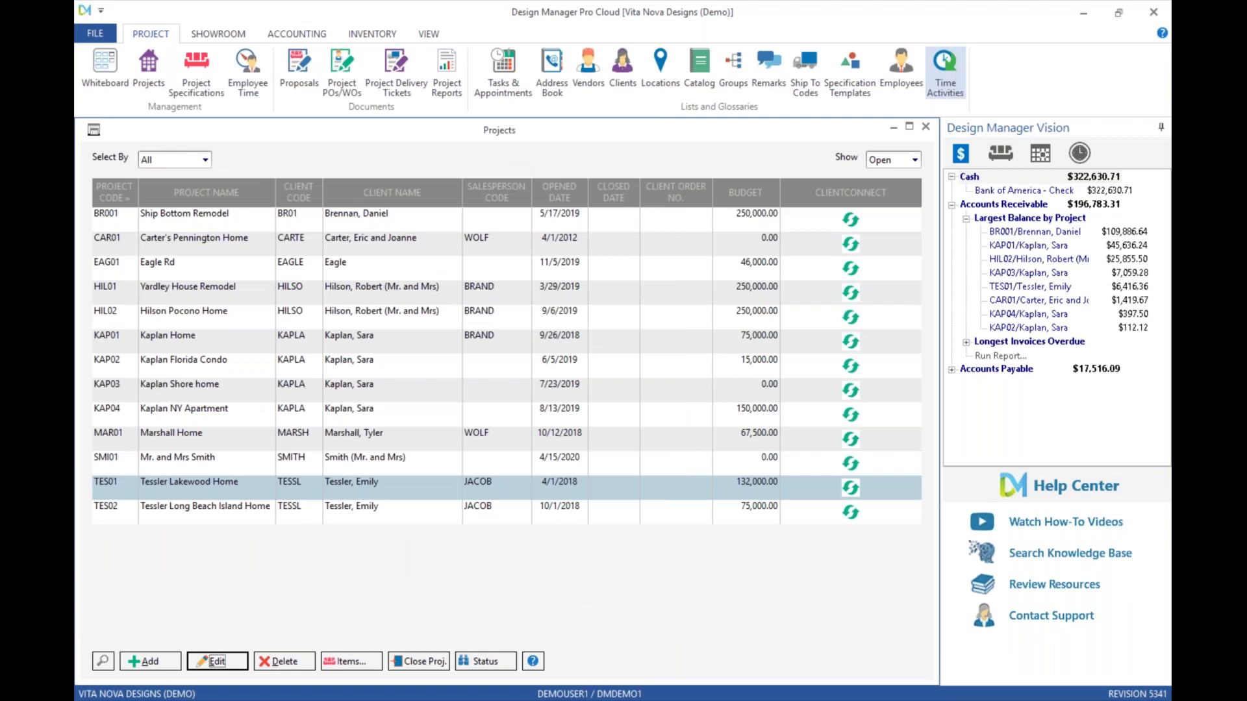
left_click(926, 127)
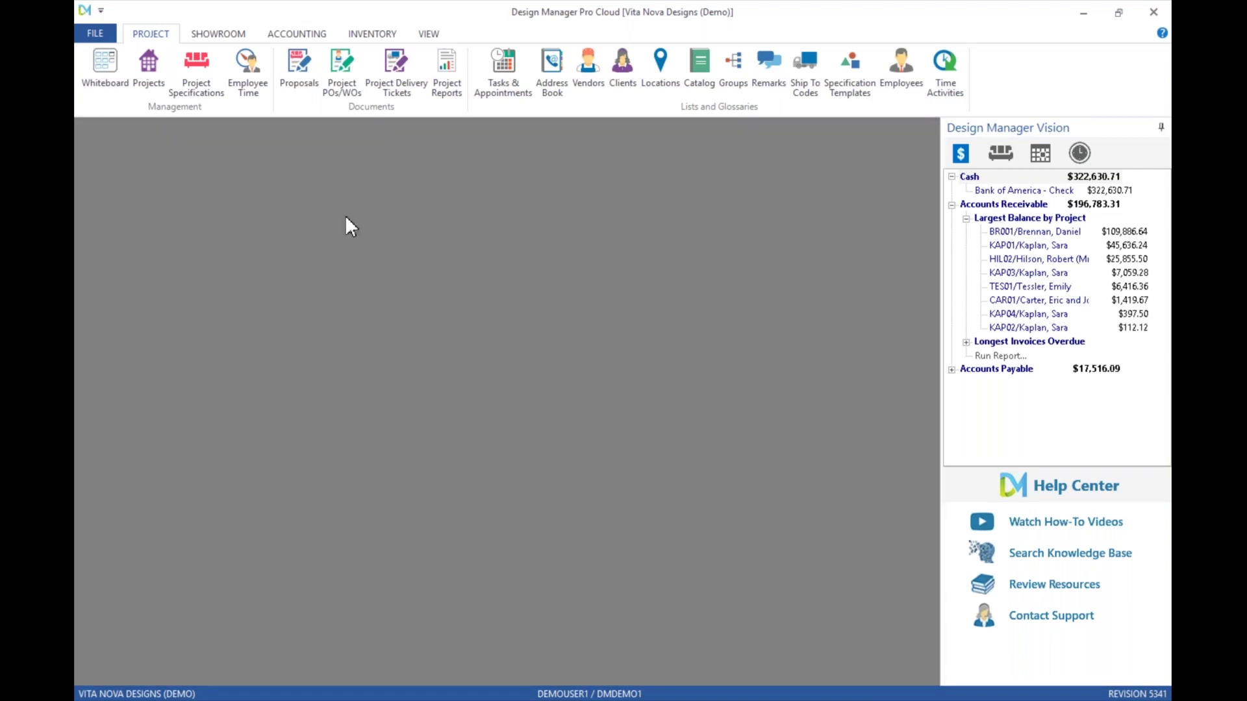
left_click(206, 91)
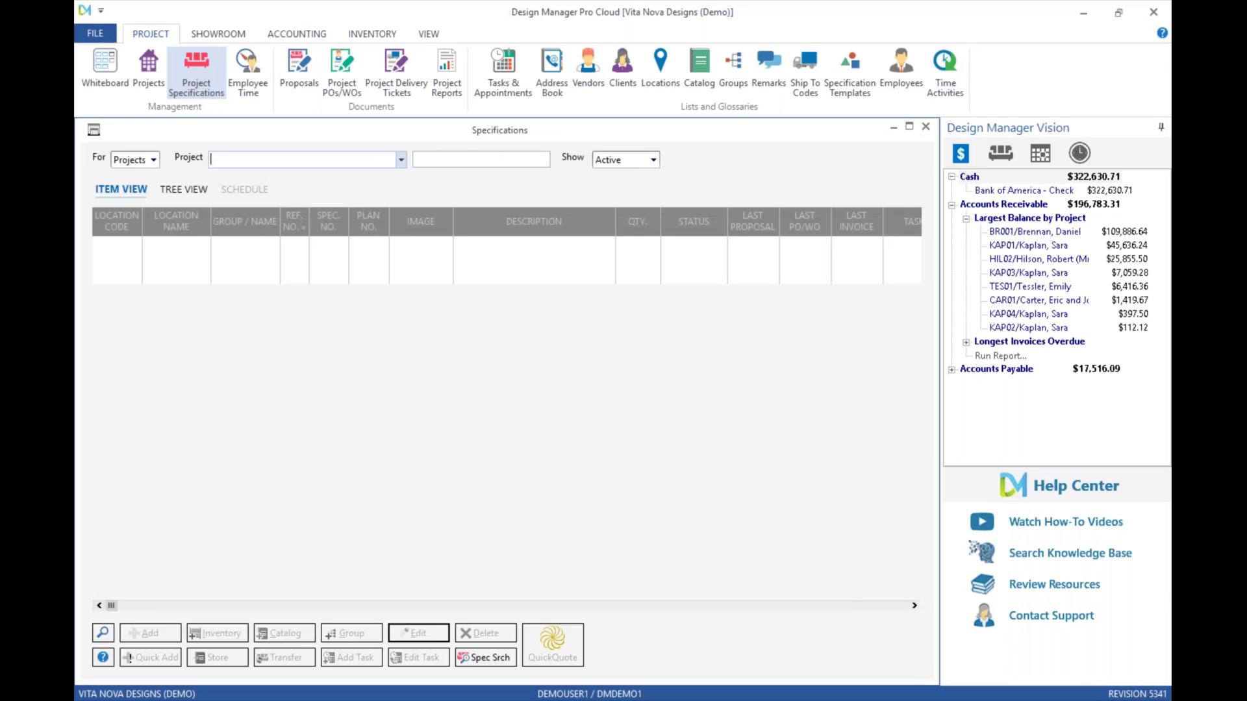
- Load Tessler Lakewood Home [TES01] into Specifications and select the St. James bed item 0001
type("te")
key("Down")
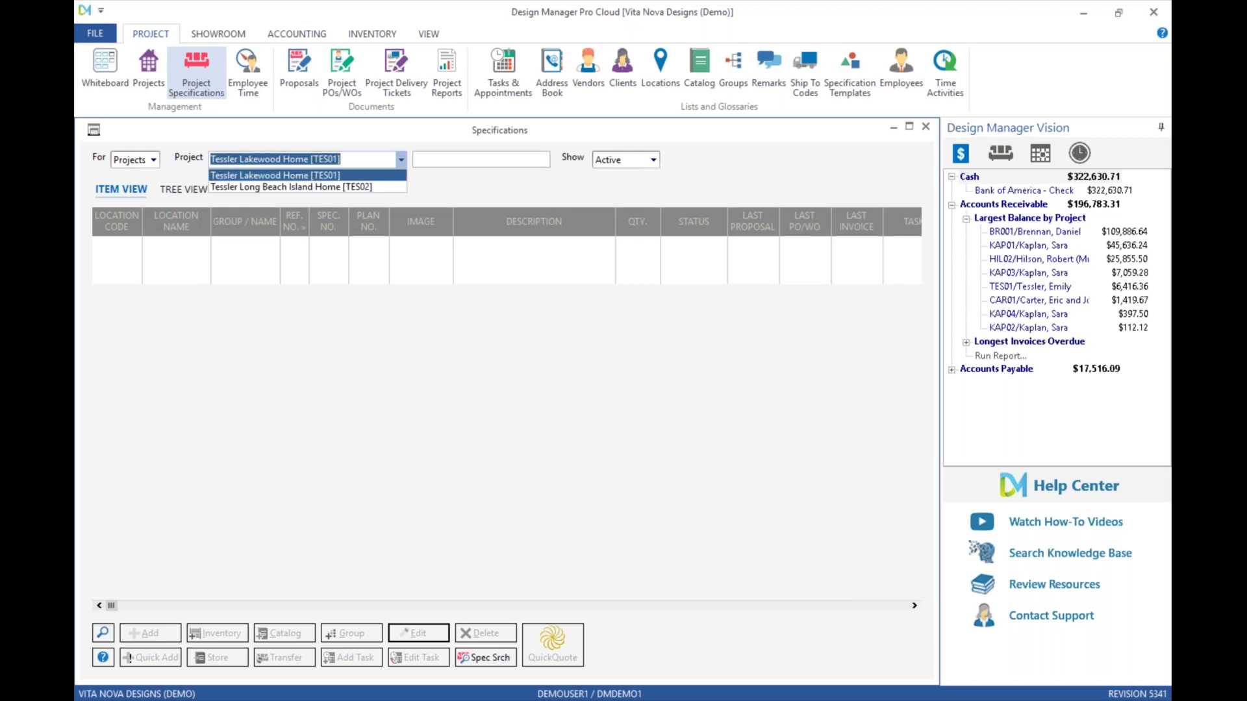
key("Return")
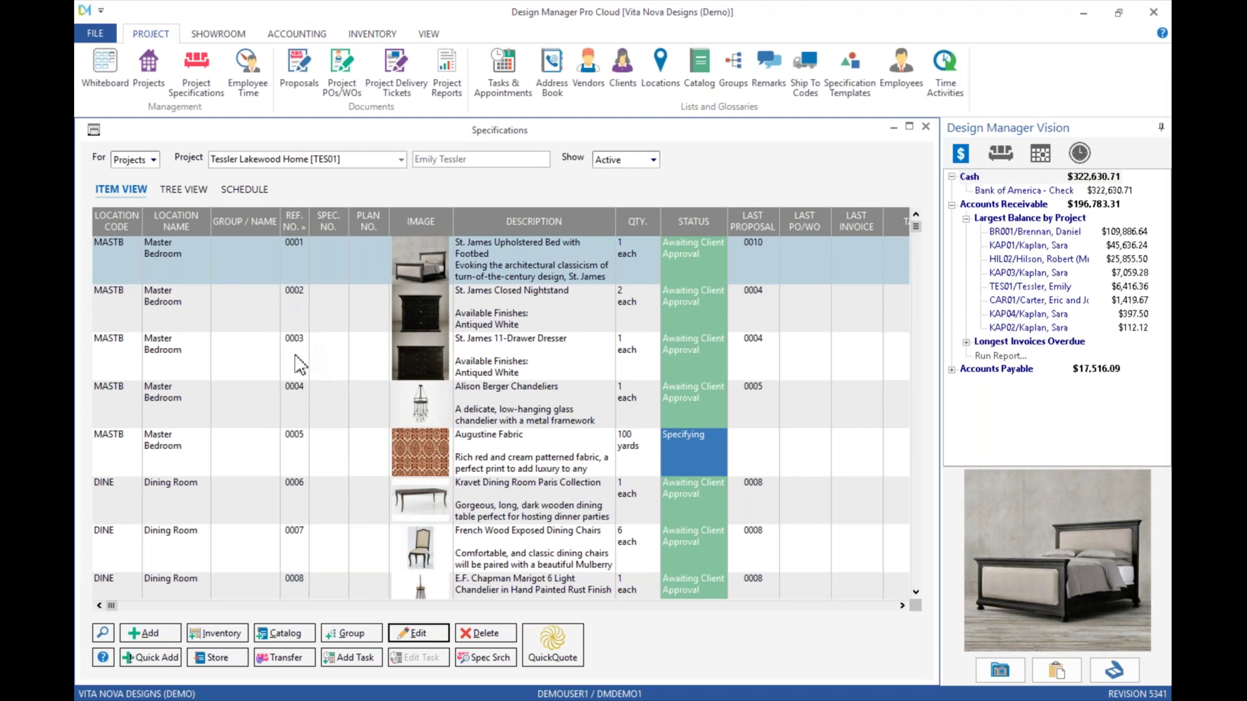
left_click(294, 244)
left_click(696, 267)
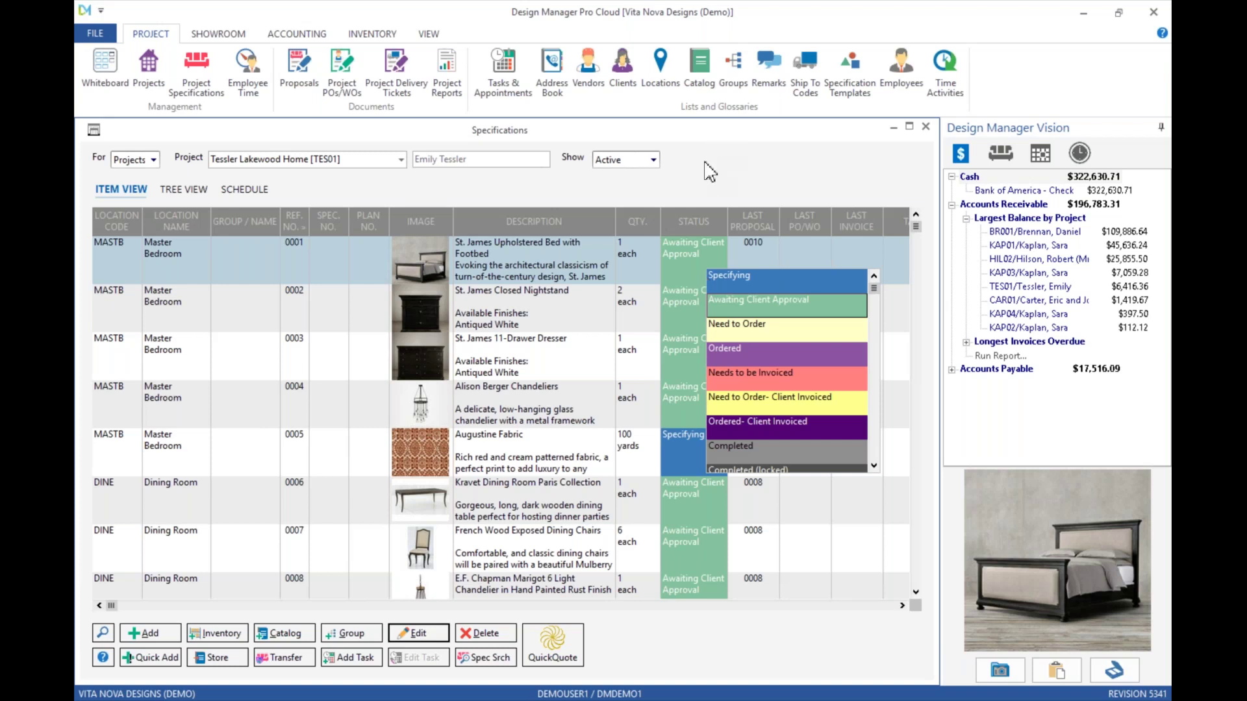
left_click(673, 274)
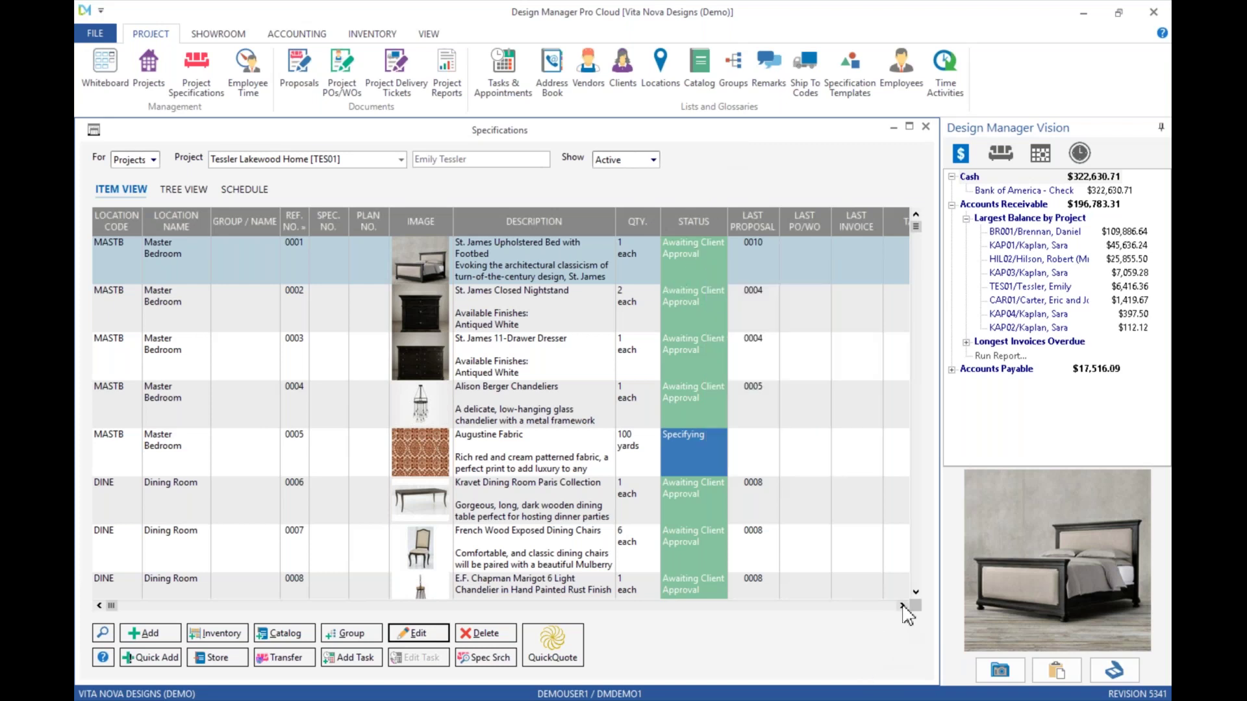
- Scroll to the vendor columns, then switch the Tessler specifications to Tree View
scroll(902, 605, "right", 4)
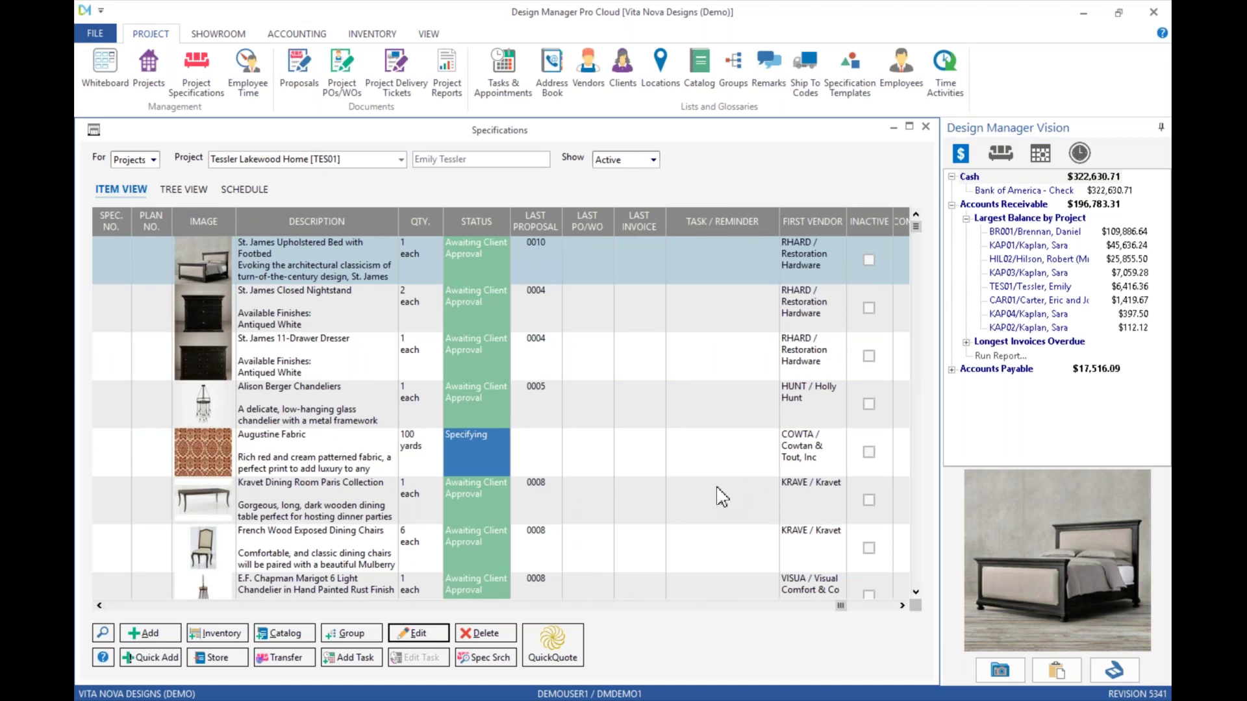
left_click(901, 605)
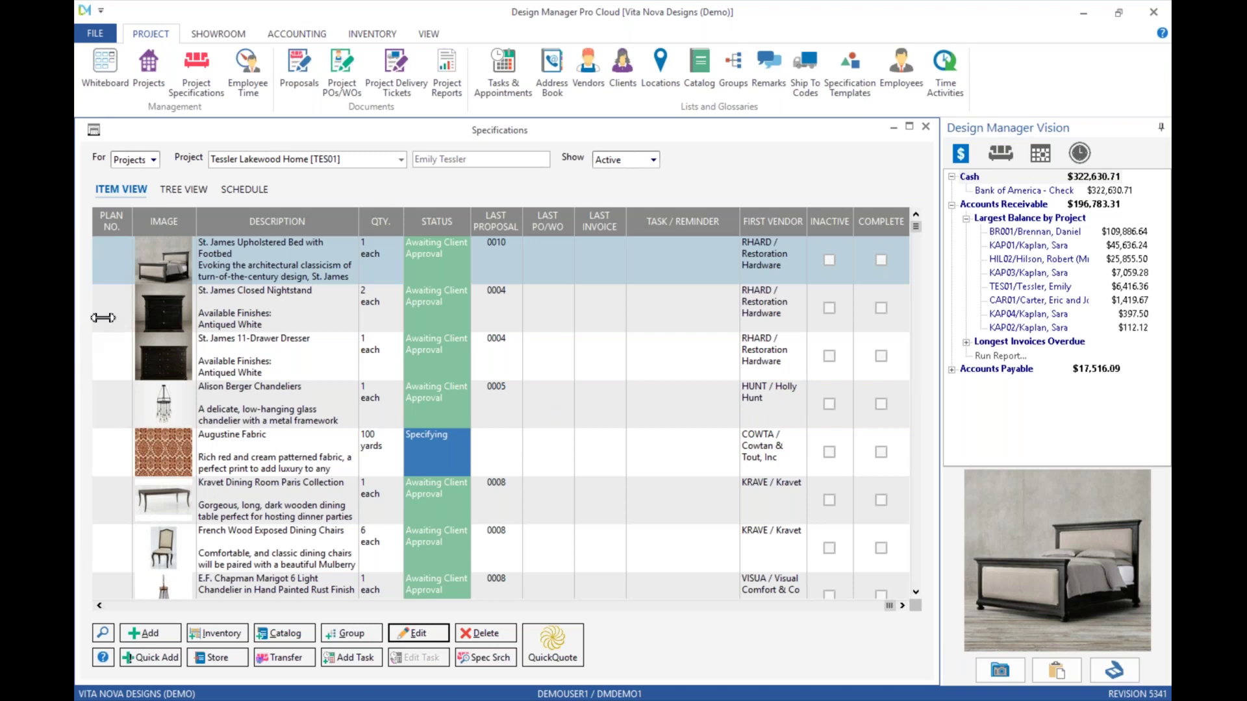
left_click(186, 190)
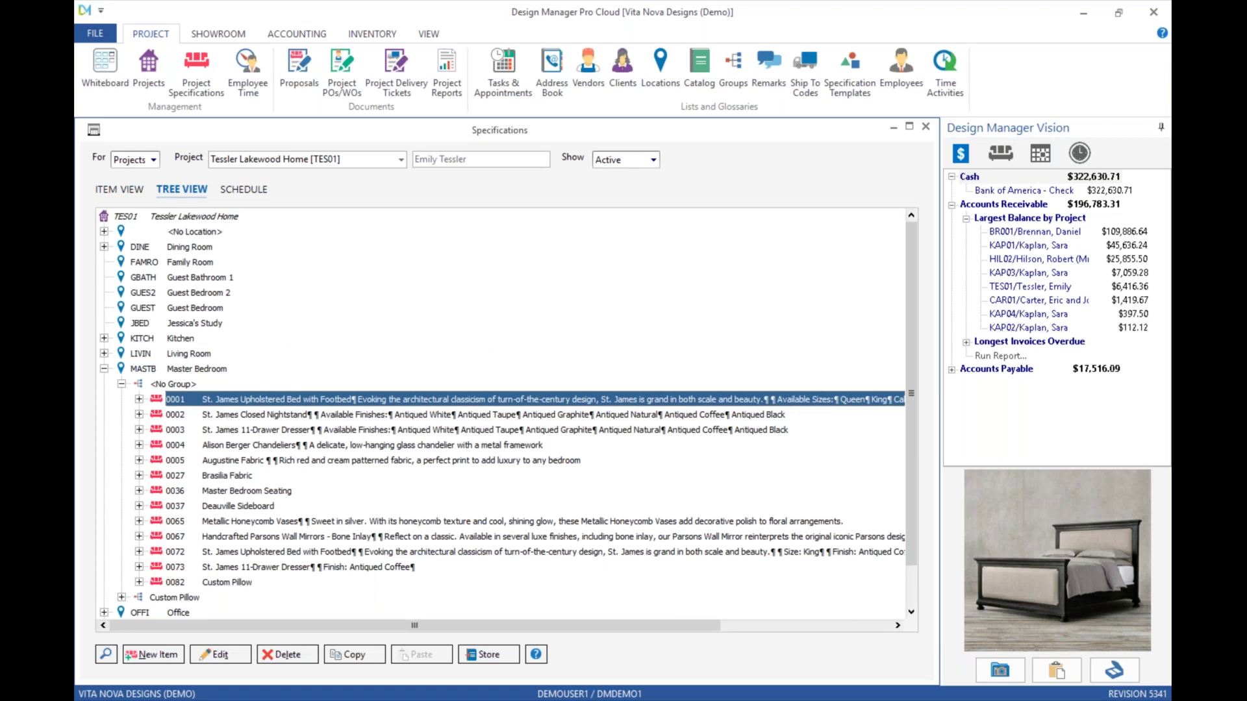
- Collapse Master Bedroom and browse the project's locations, selecting Living Room and Time
left_click(103, 368)
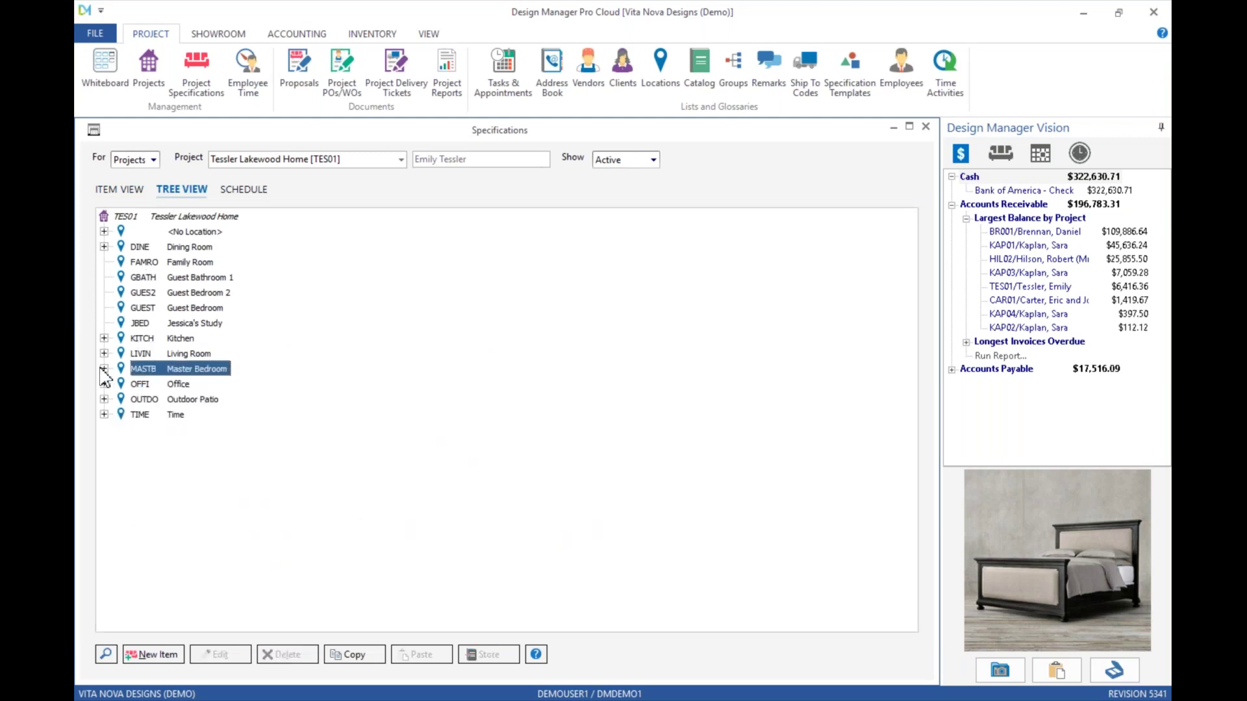
left_click(200, 218)
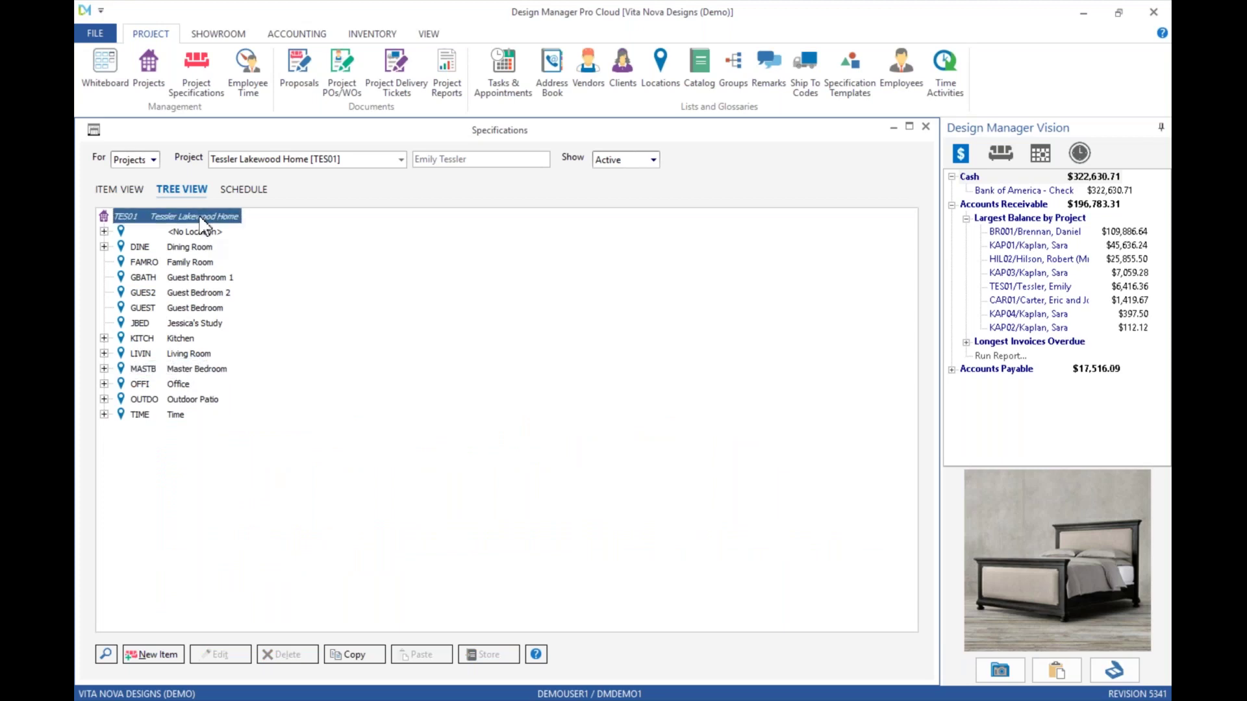
left_click_drag(187, 261, 175, 351)
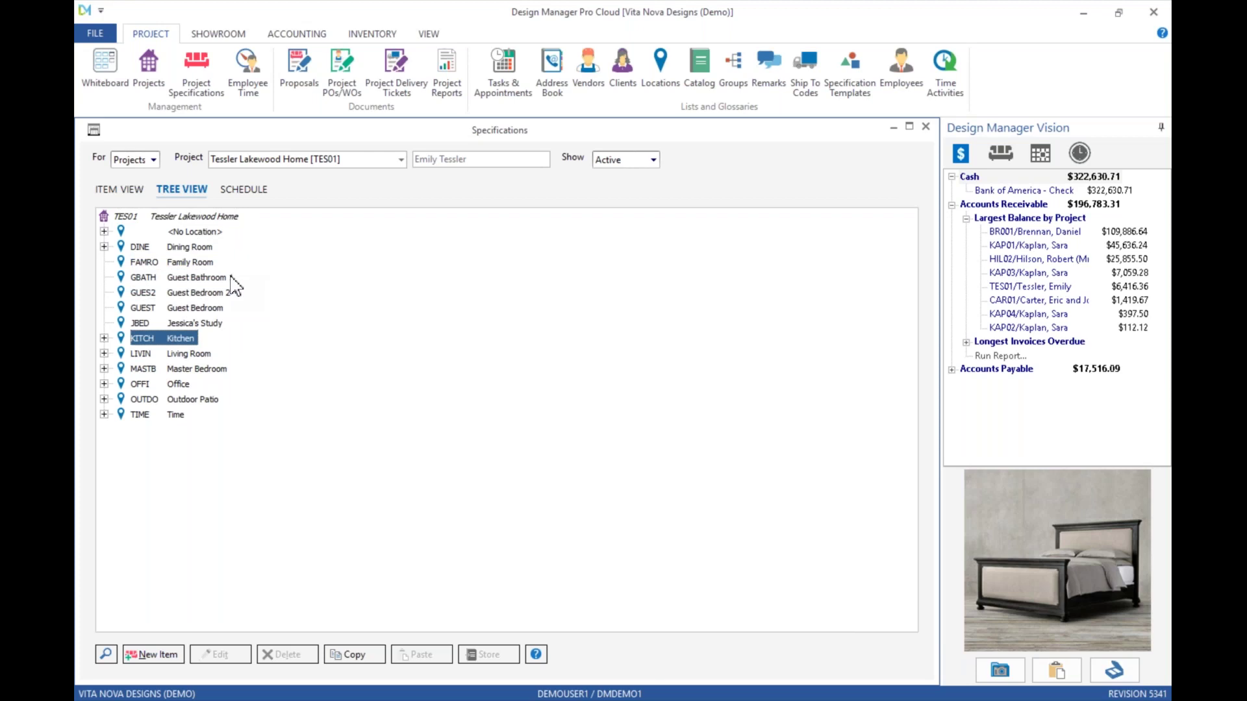
left_click(191, 357)
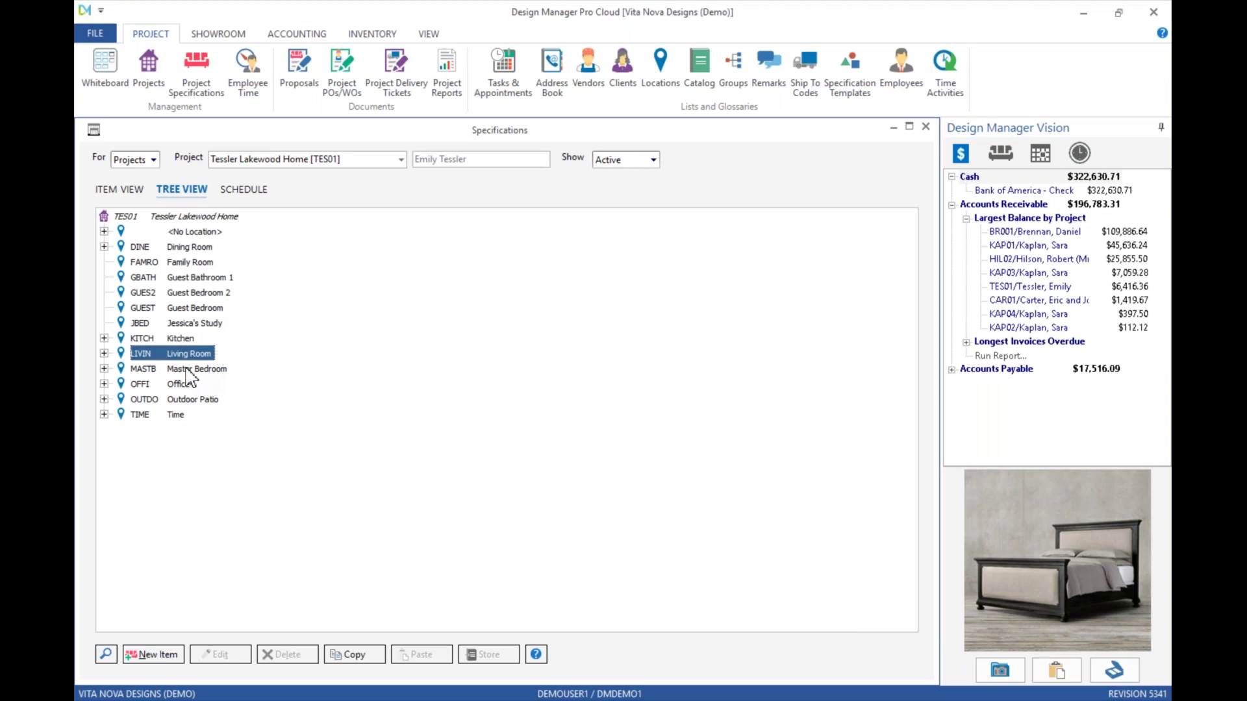
left_click(175, 416)
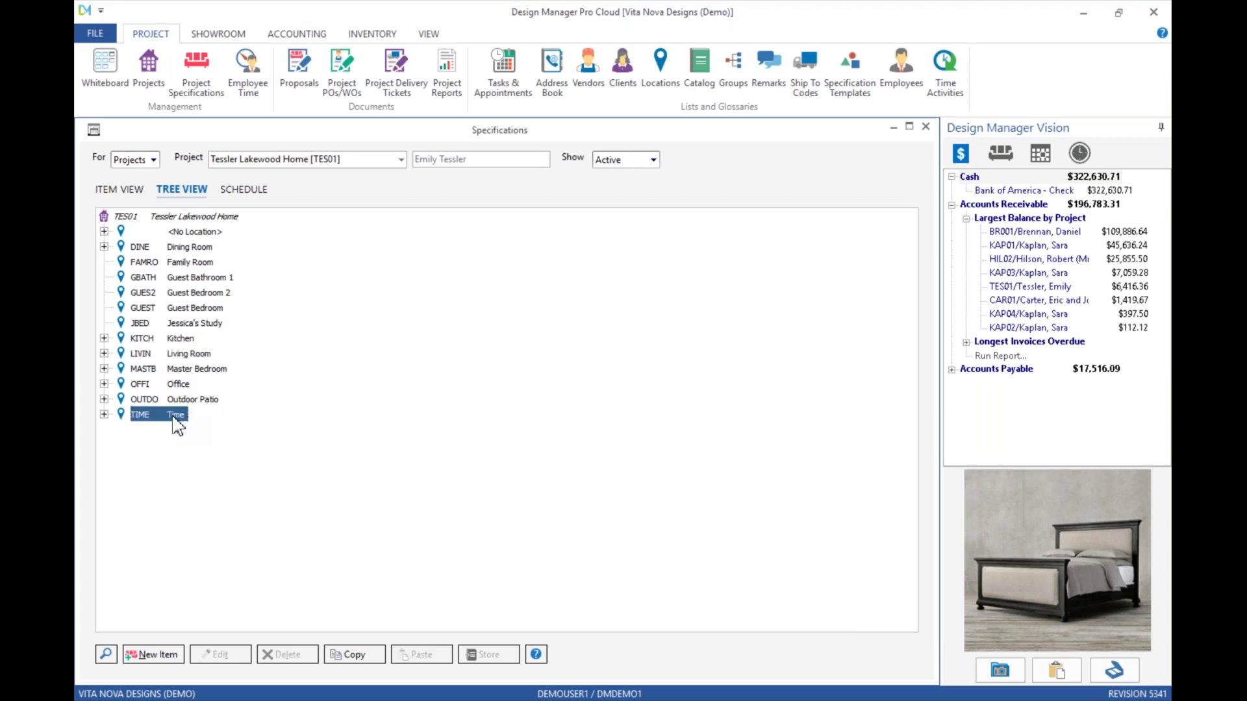
- Expand Dining Room's item 0006 to inspect its components, including Install/Labor, then return to Item View
left_click(104, 246)
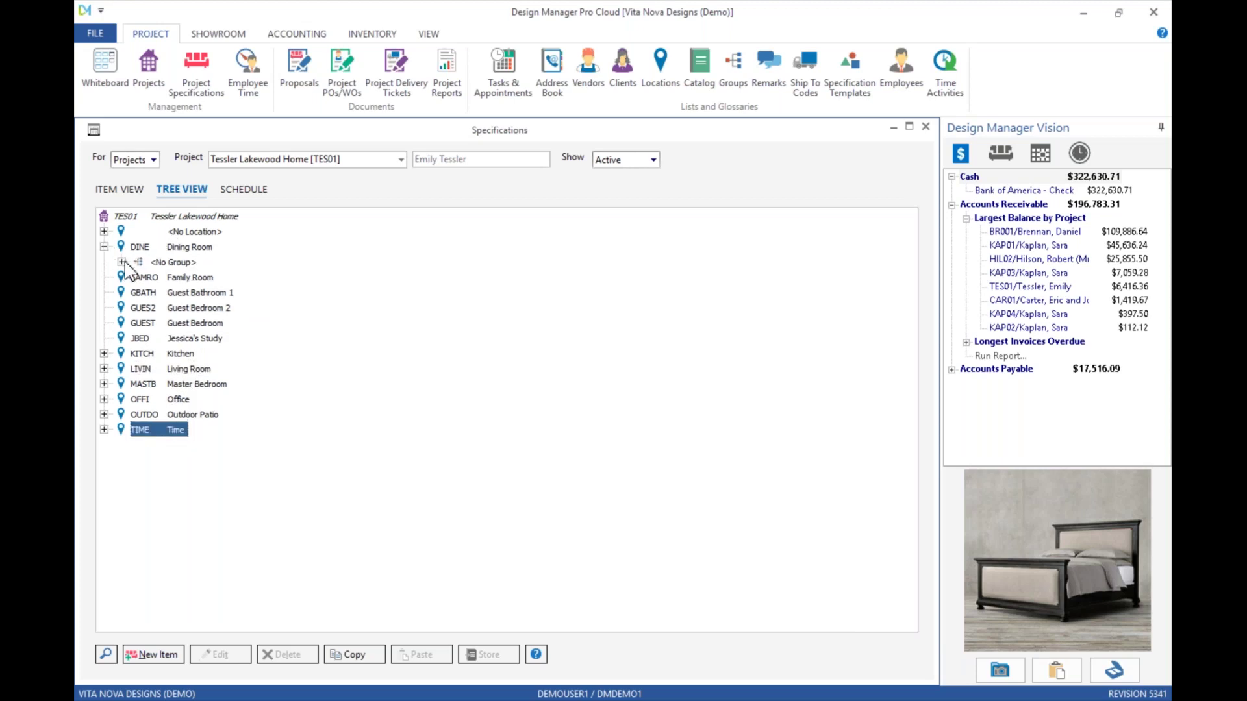
left_click(121, 262)
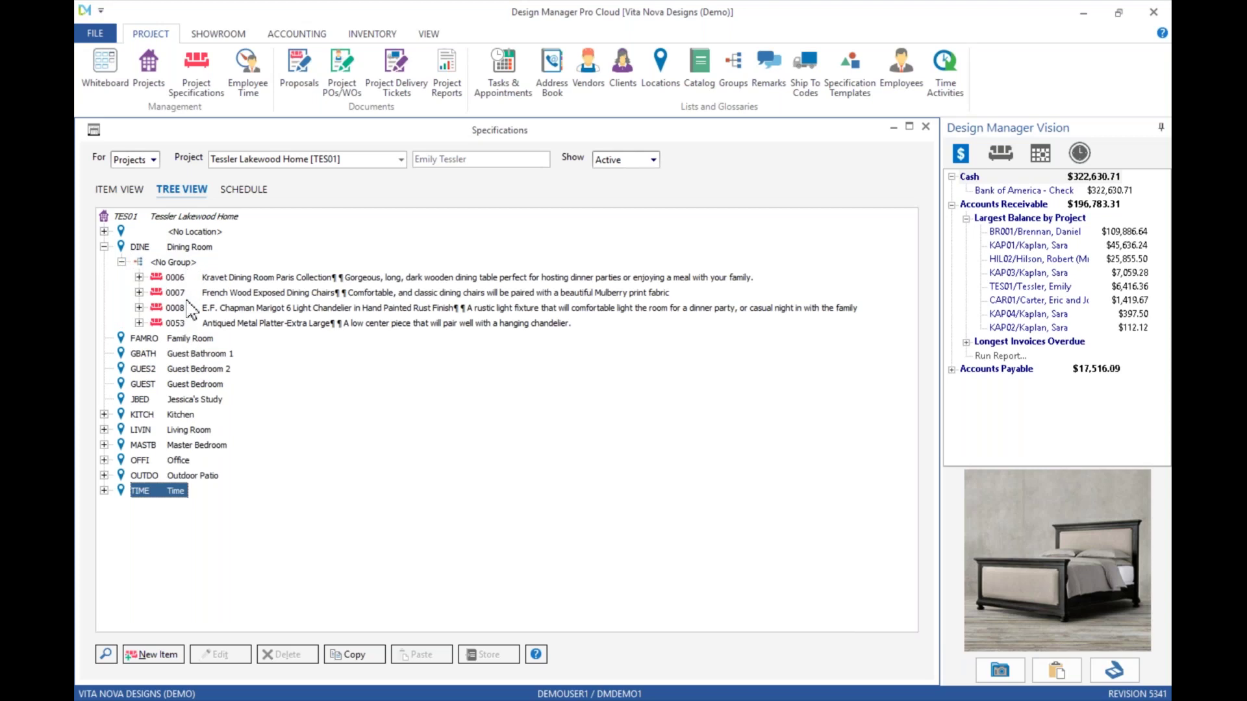
left_click(139, 278)
left_click(200, 294)
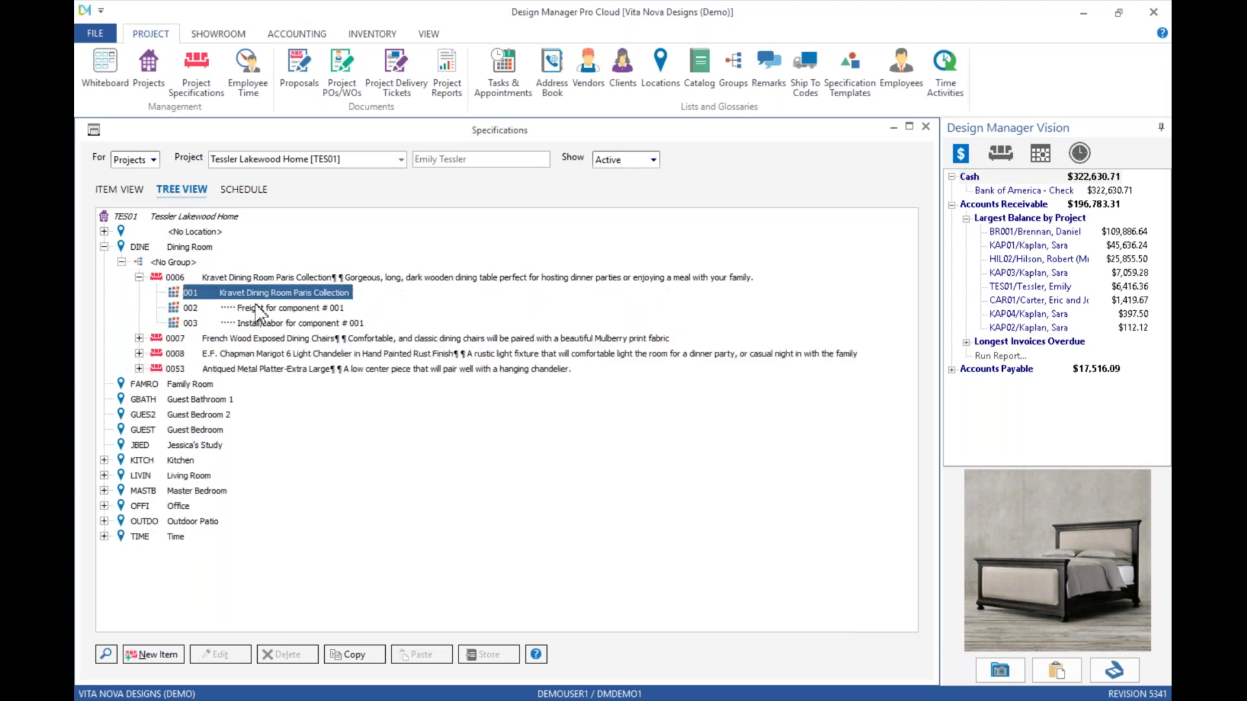
left_click(272, 324)
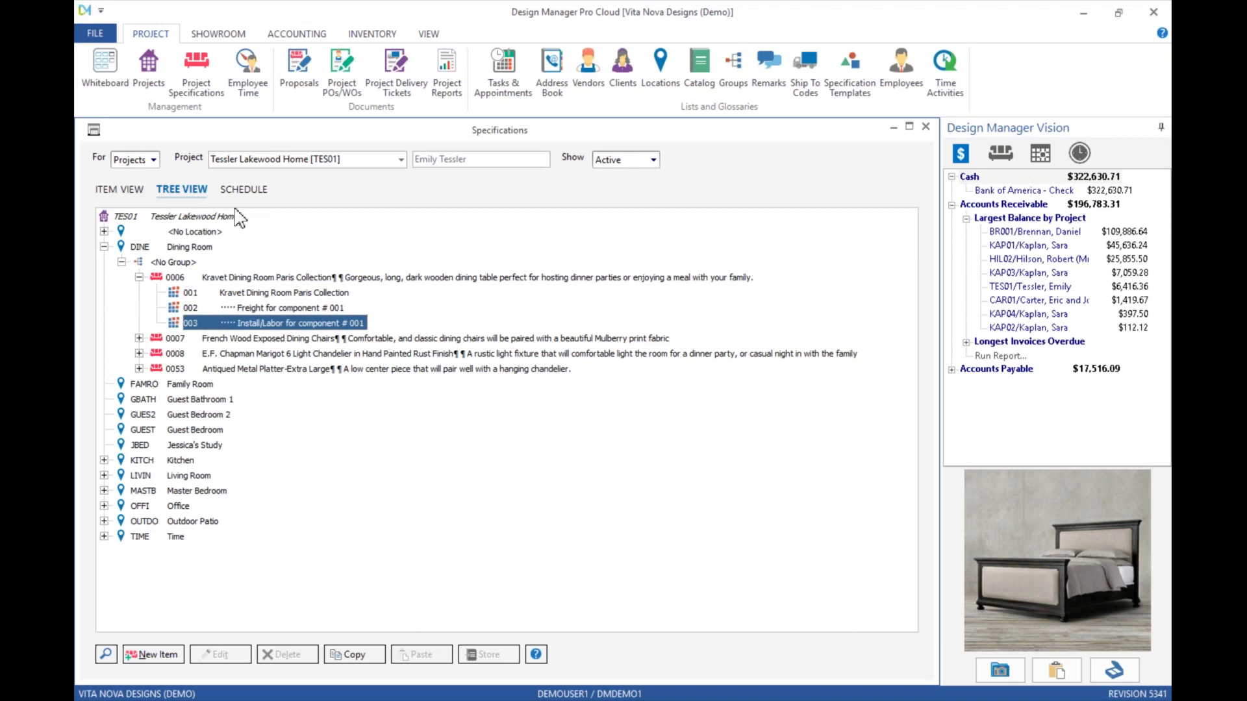
left_click(120, 189)
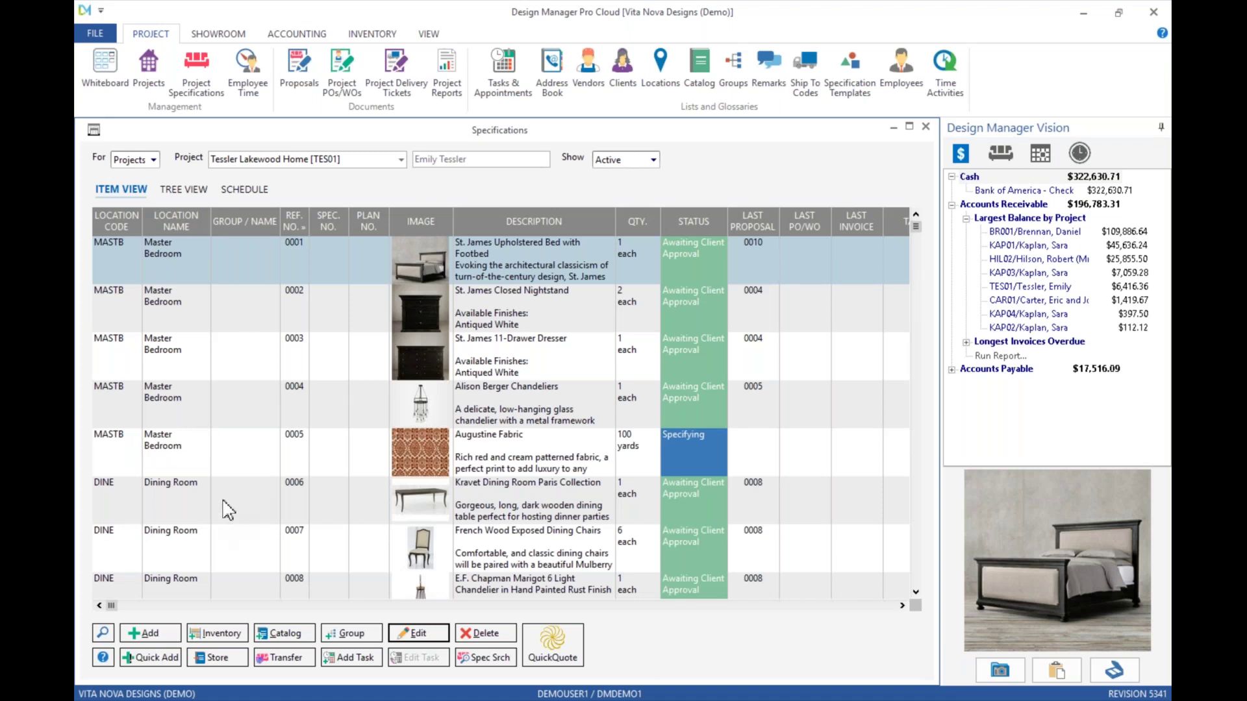
left_click(150, 633)
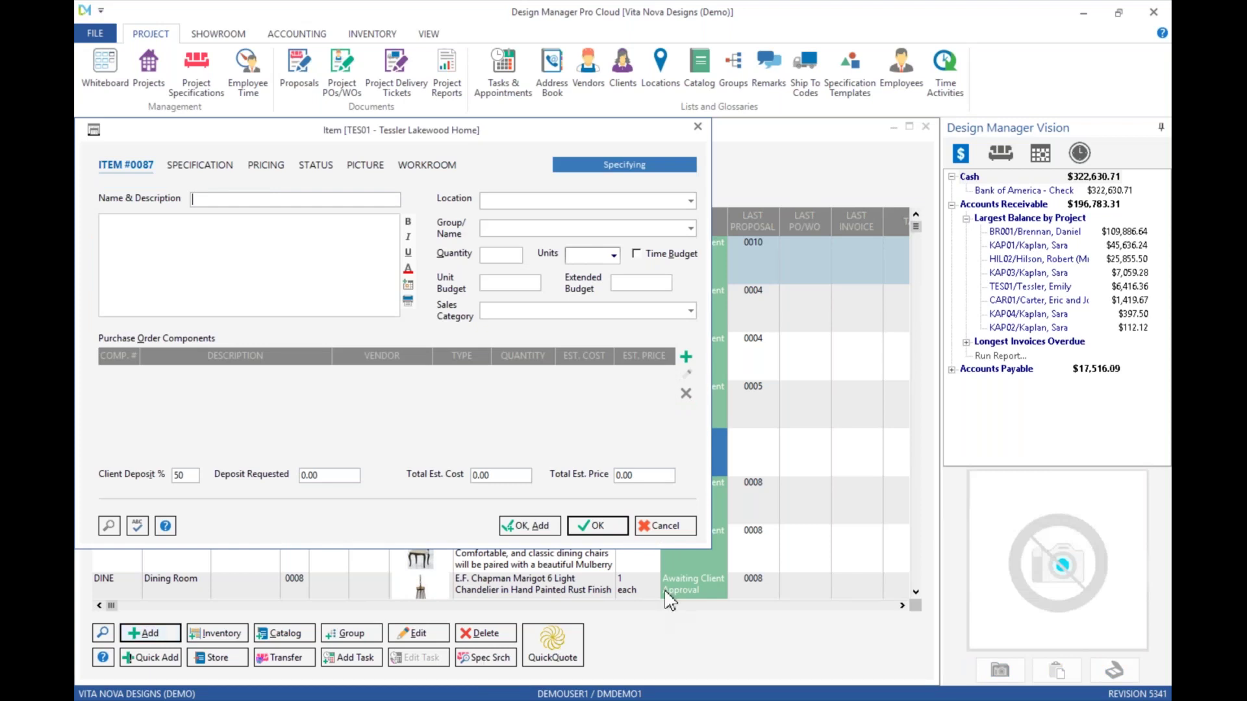
left_click(676, 527)
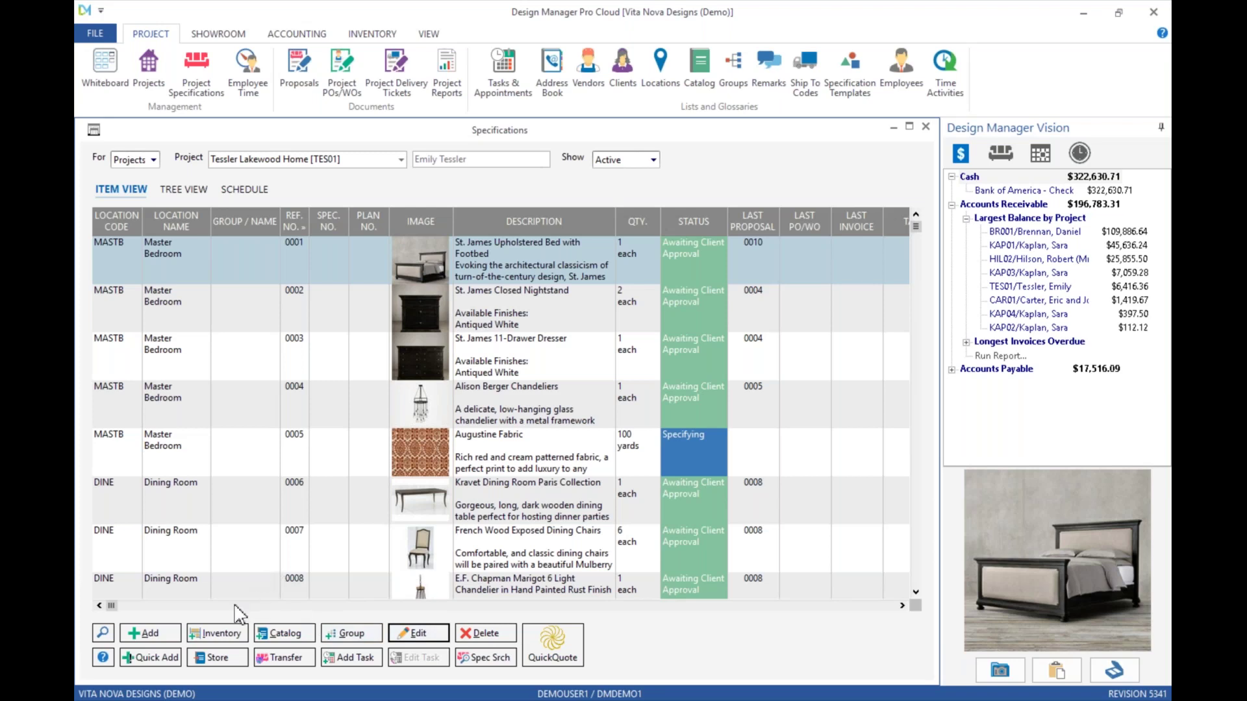
left_click(232, 634)
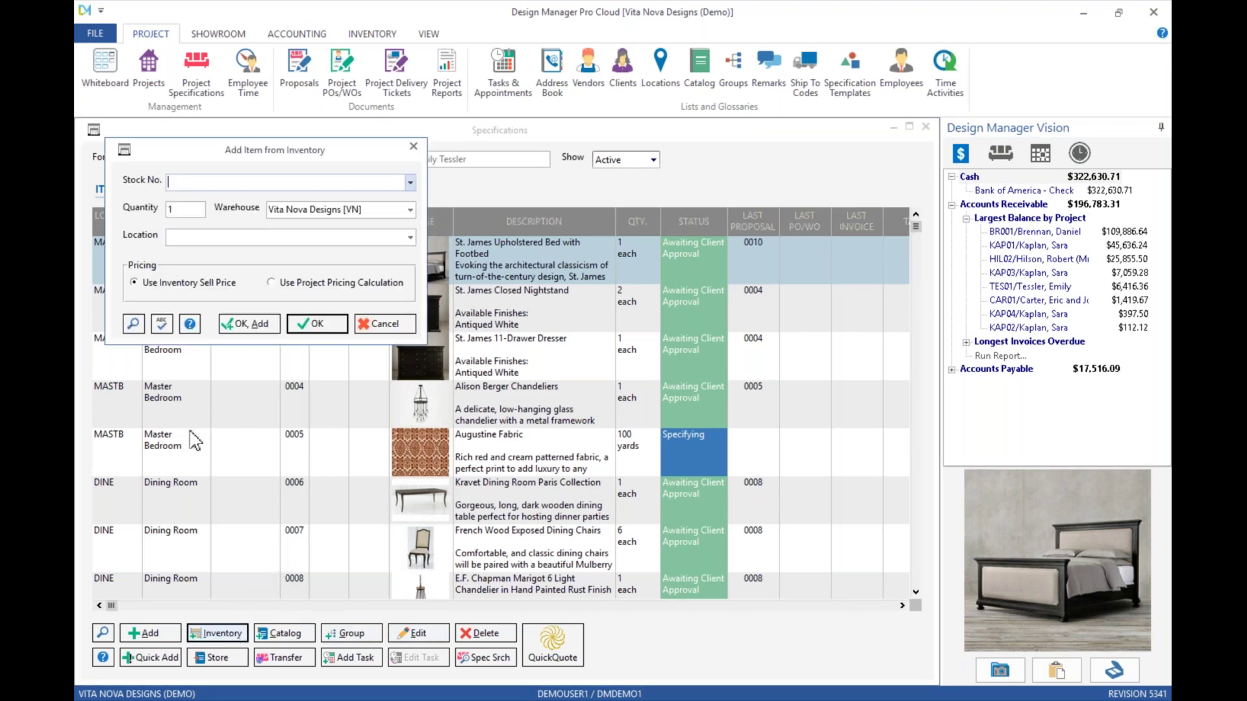
left_click(133, 323)
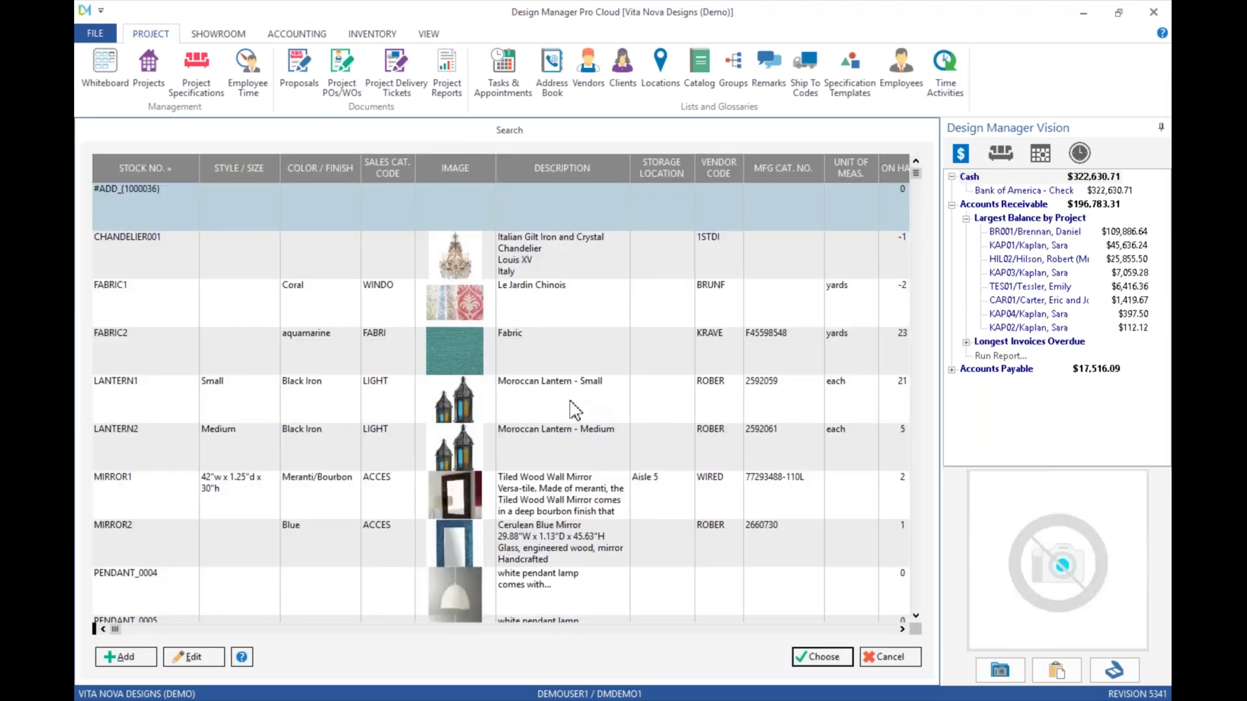
left_click(573, 409)
left_click(900, 659)
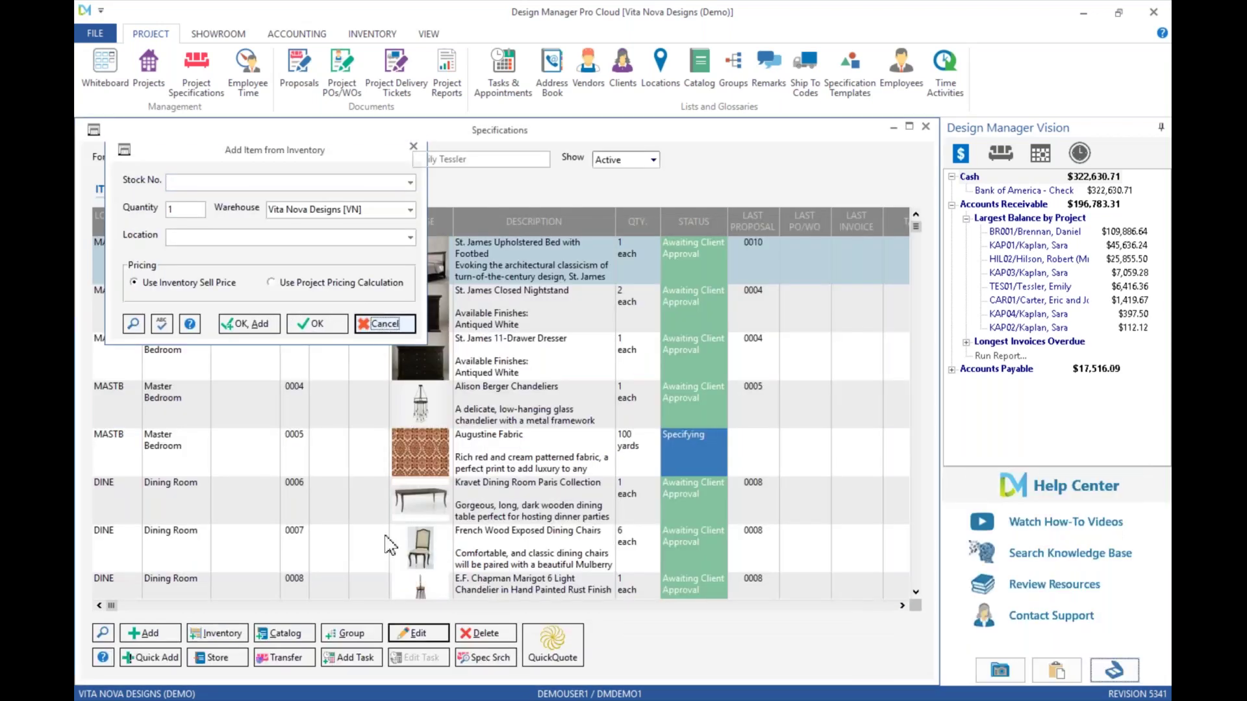
key("Escape")
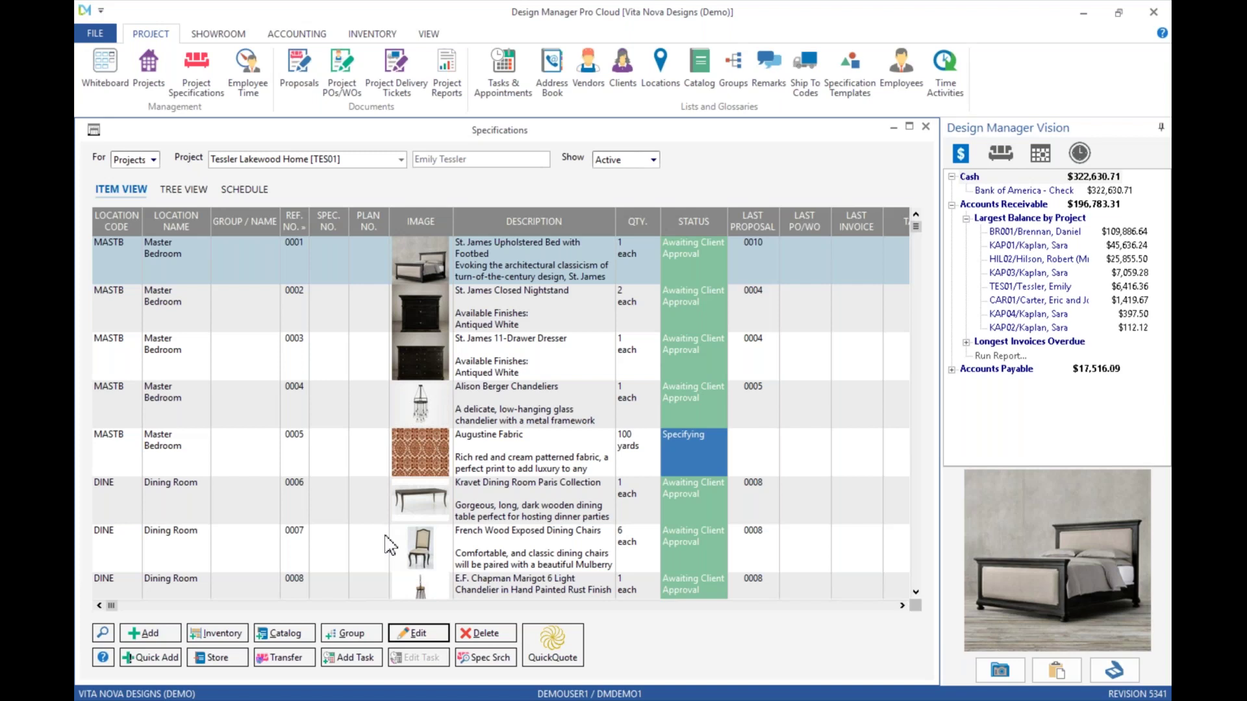
- Start adding a catalog item, open the catalog search, and cancel both dialogs without adding anything
left_click(289, 633)
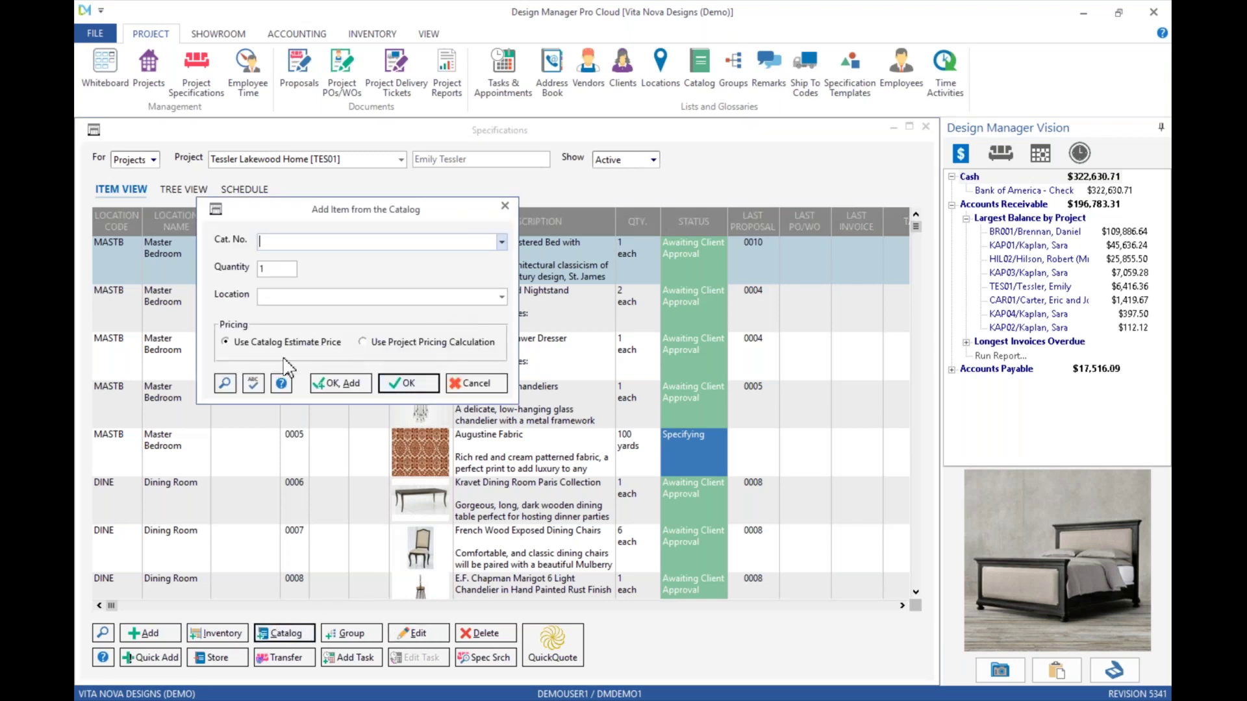
left_click(225, 383)
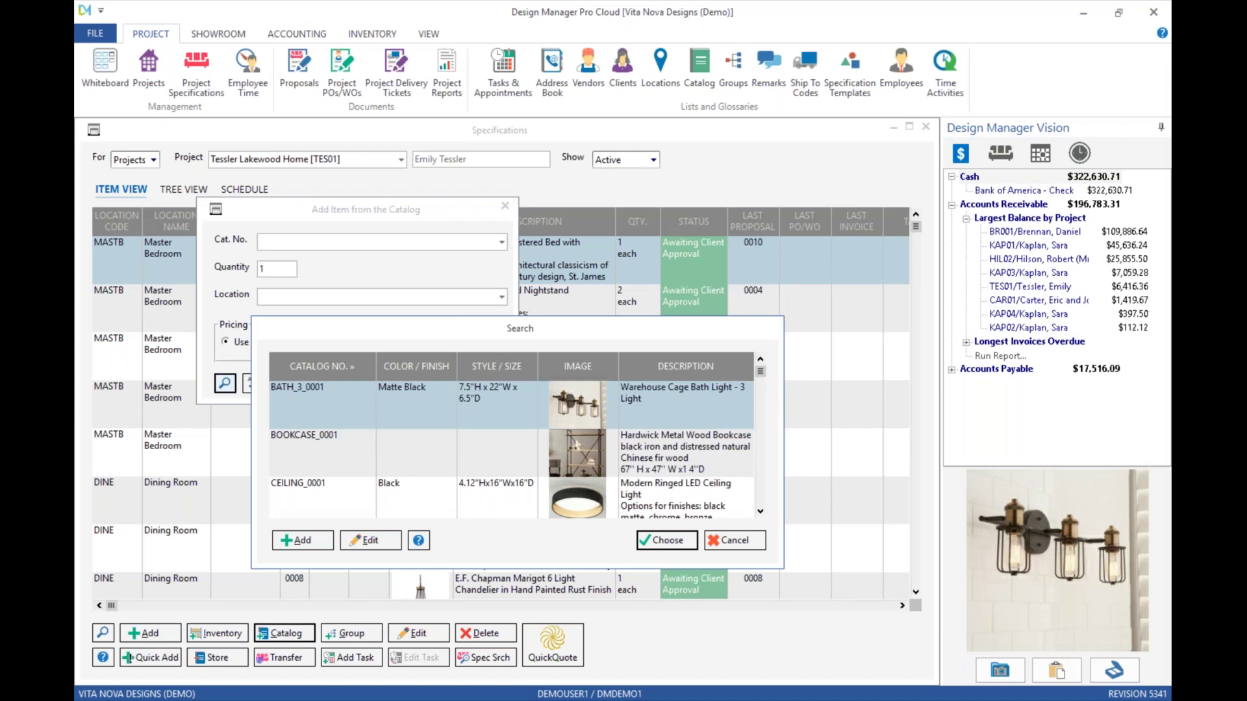
left_click(758, 547)
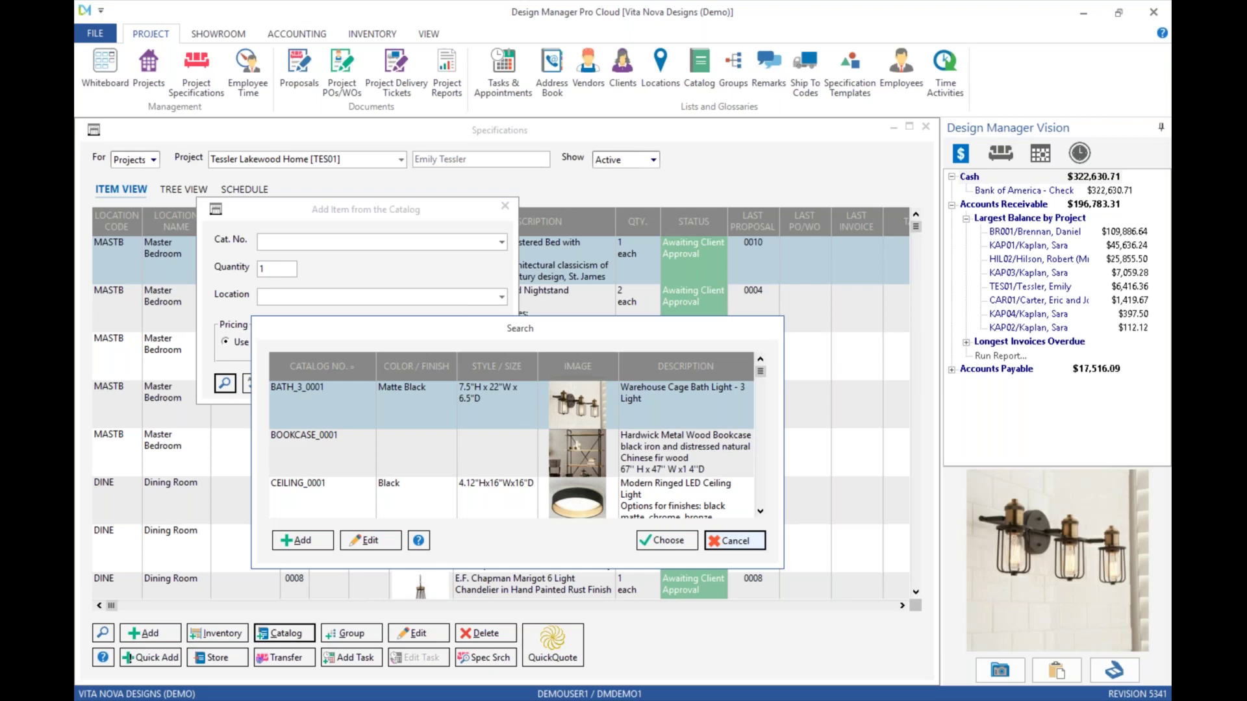
left_click(472, 384)
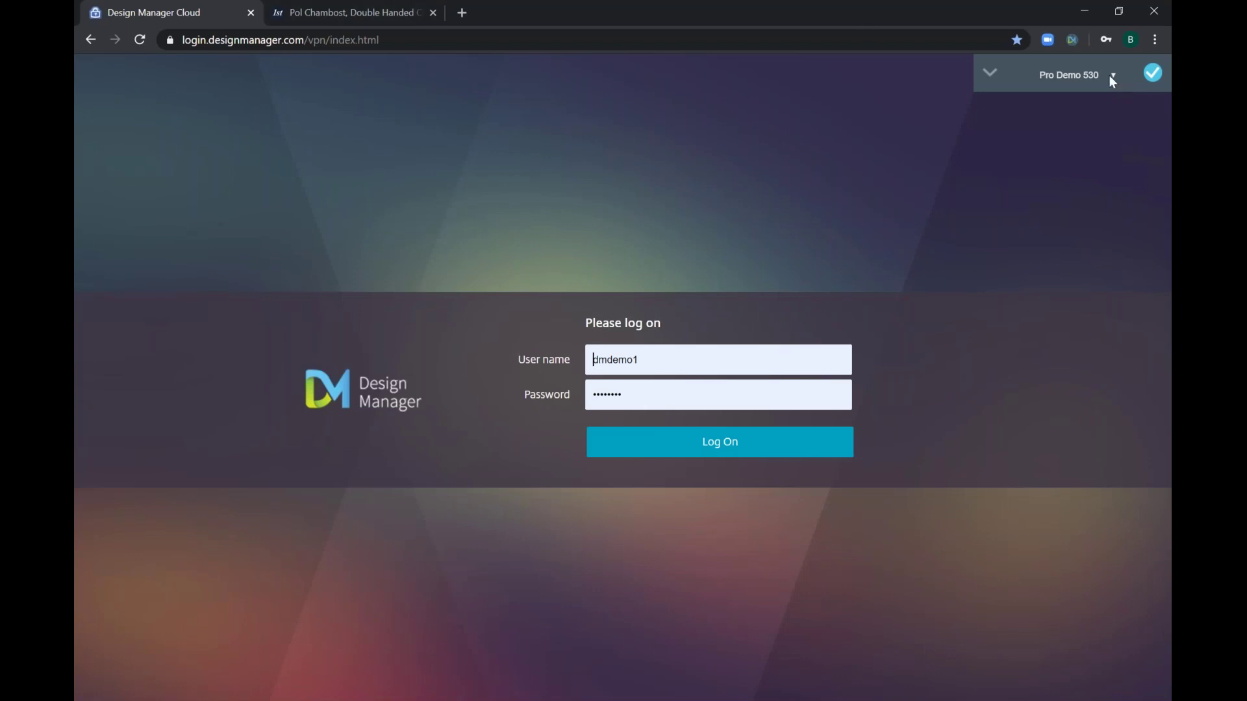
- Keep the Pro Demo 530 clipper profile, expand the item-entry form, and switch to the 1stdibs vase page
left_click(1109, 76)
left_click(1027, 67)
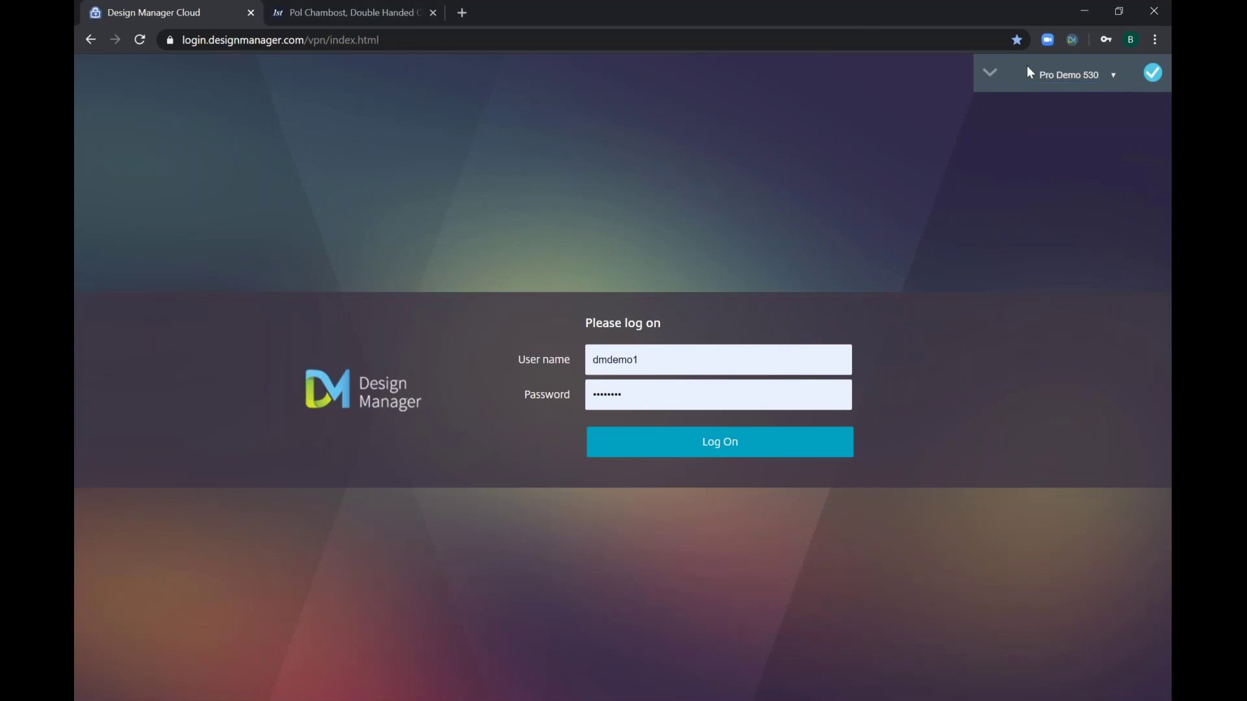
left_click(991, 73)
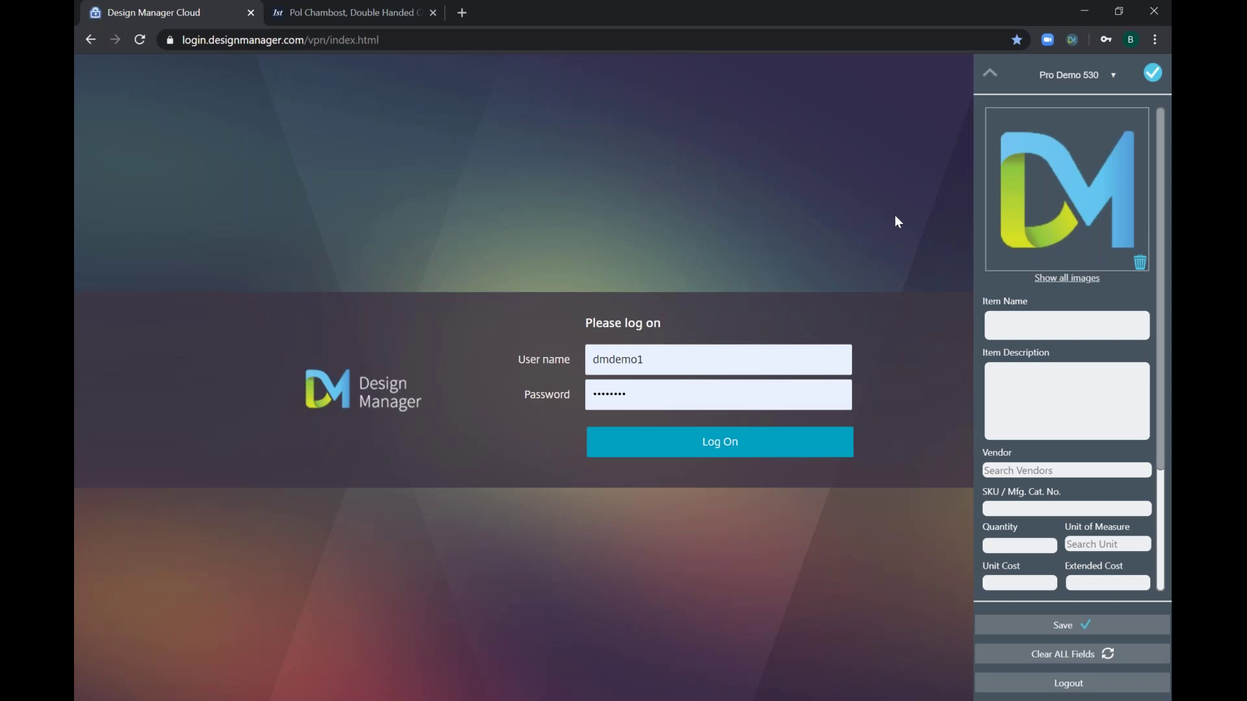
left_click(360, 16)
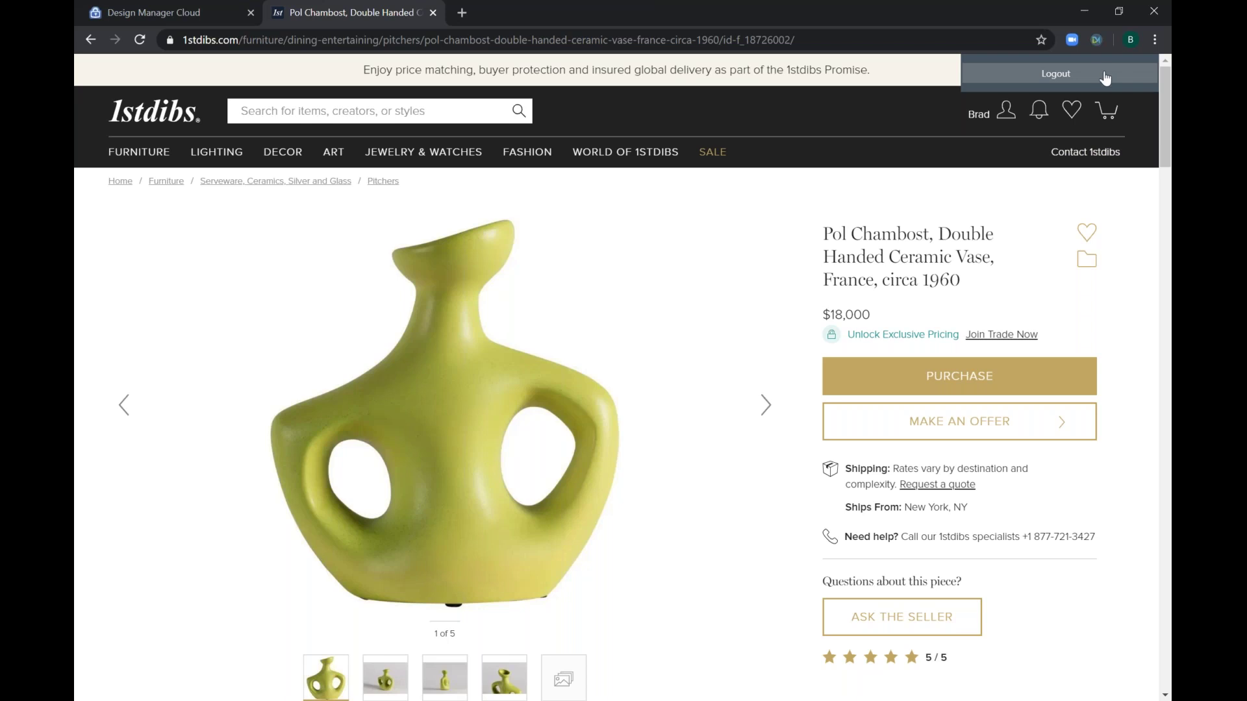
- Clip the vase photo as the item image and fill in the description from the page's vase title
left_click(1097, 39)
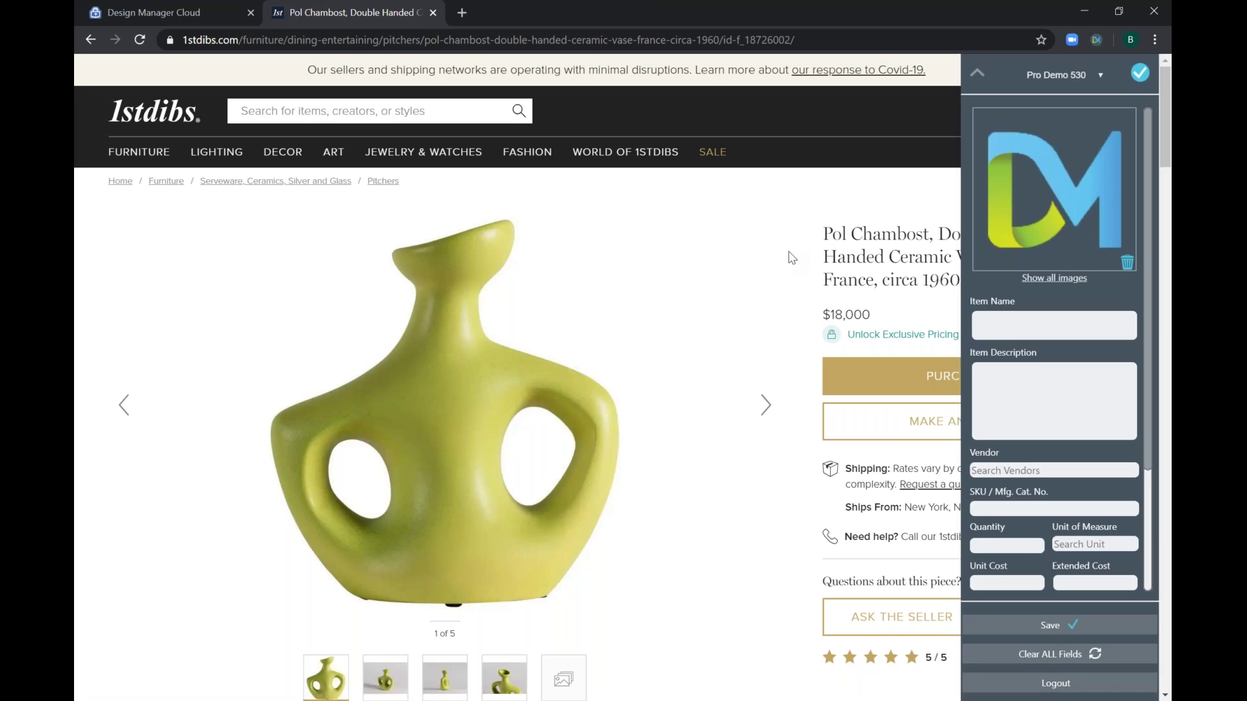
mouse_move(512, 364)
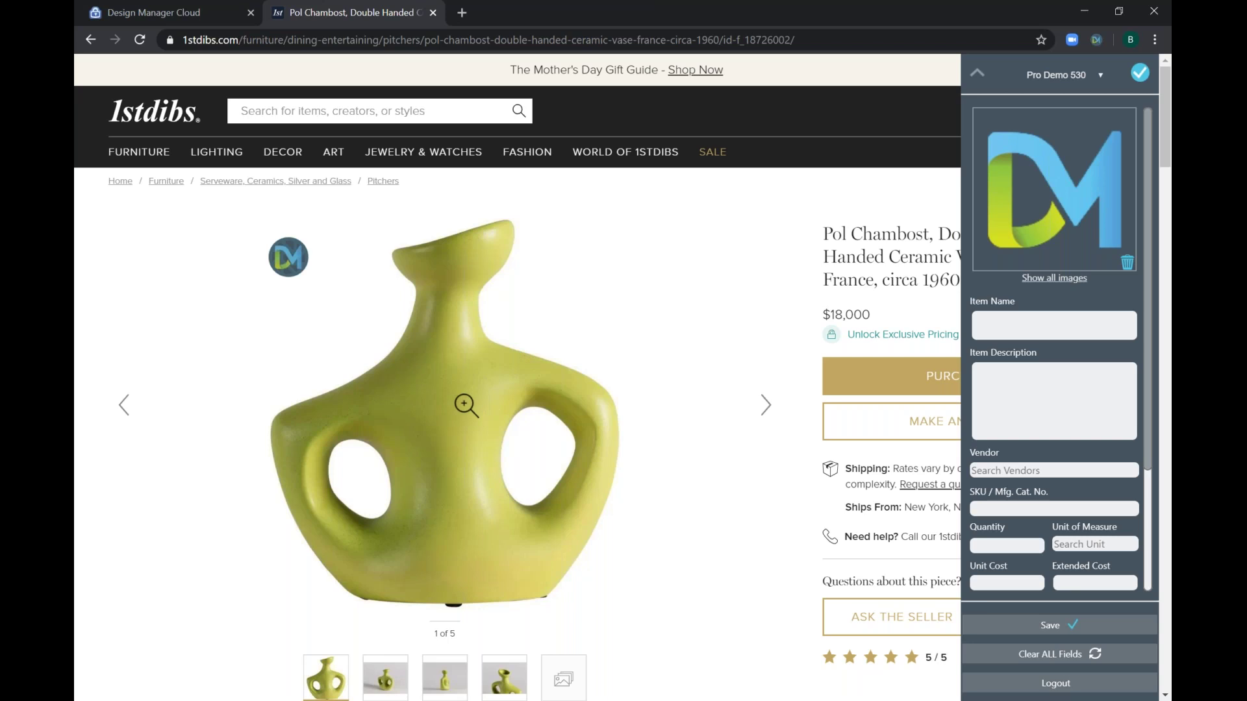
left_click(289, 266)
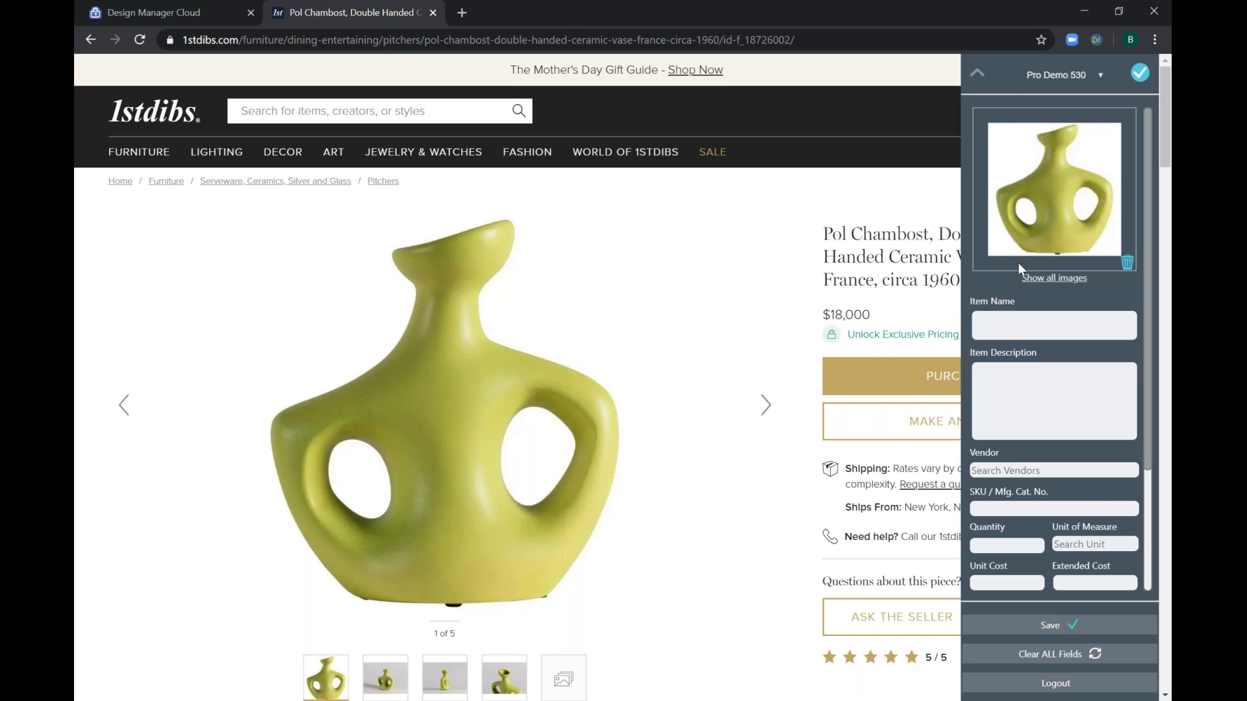
left_click(1007, 331)
left_click(1011, 380)
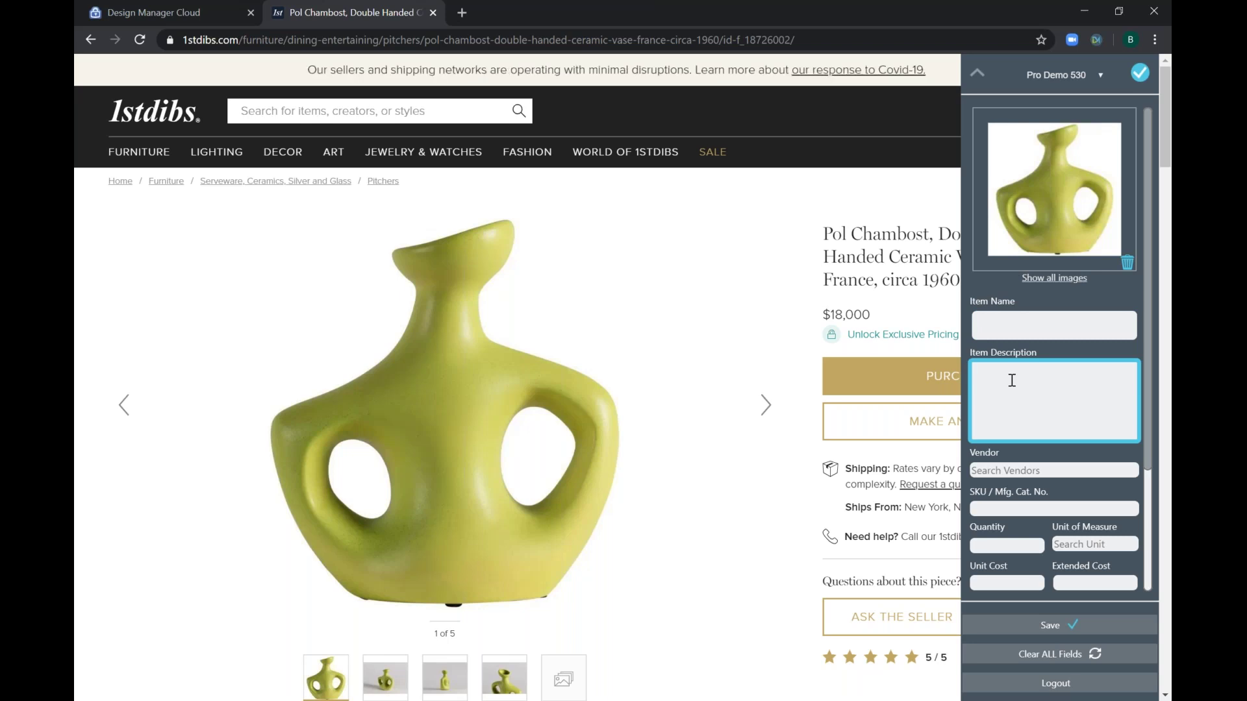
triple_click(903, 272)
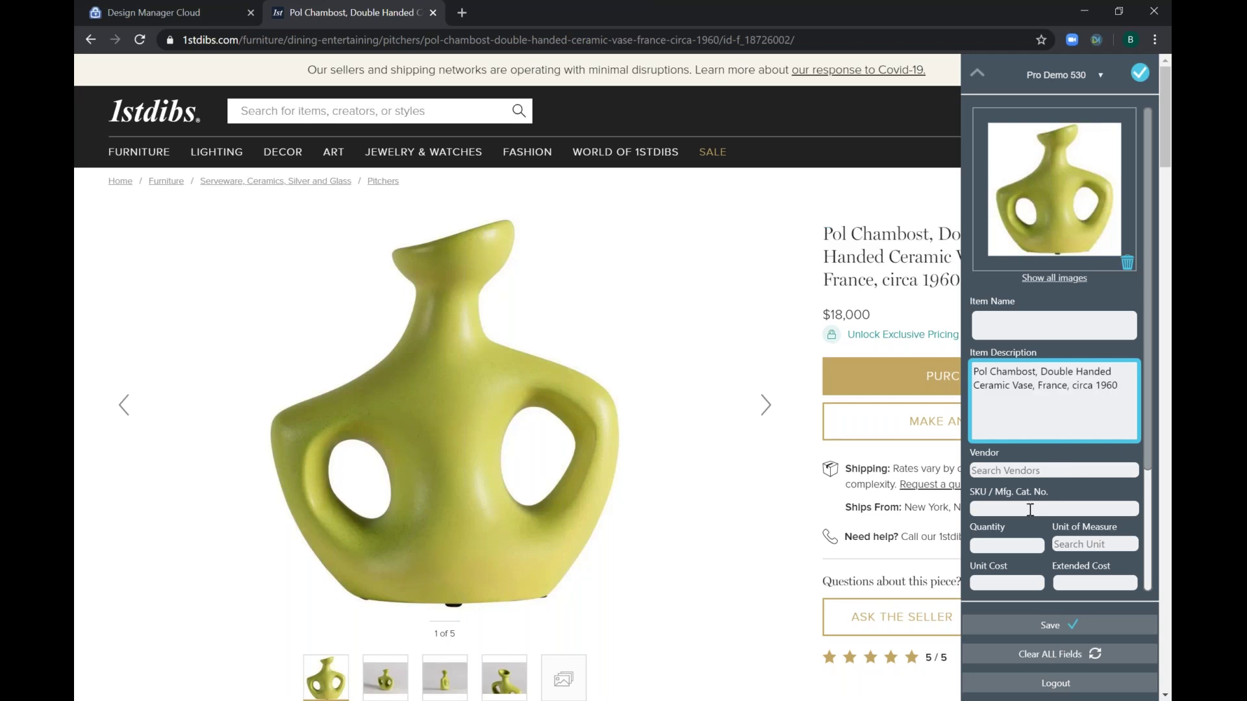
- Set the vendor to 1stdibs and the unit cost to the page's $18,000 price
left_click(998, 470)
type("1st")
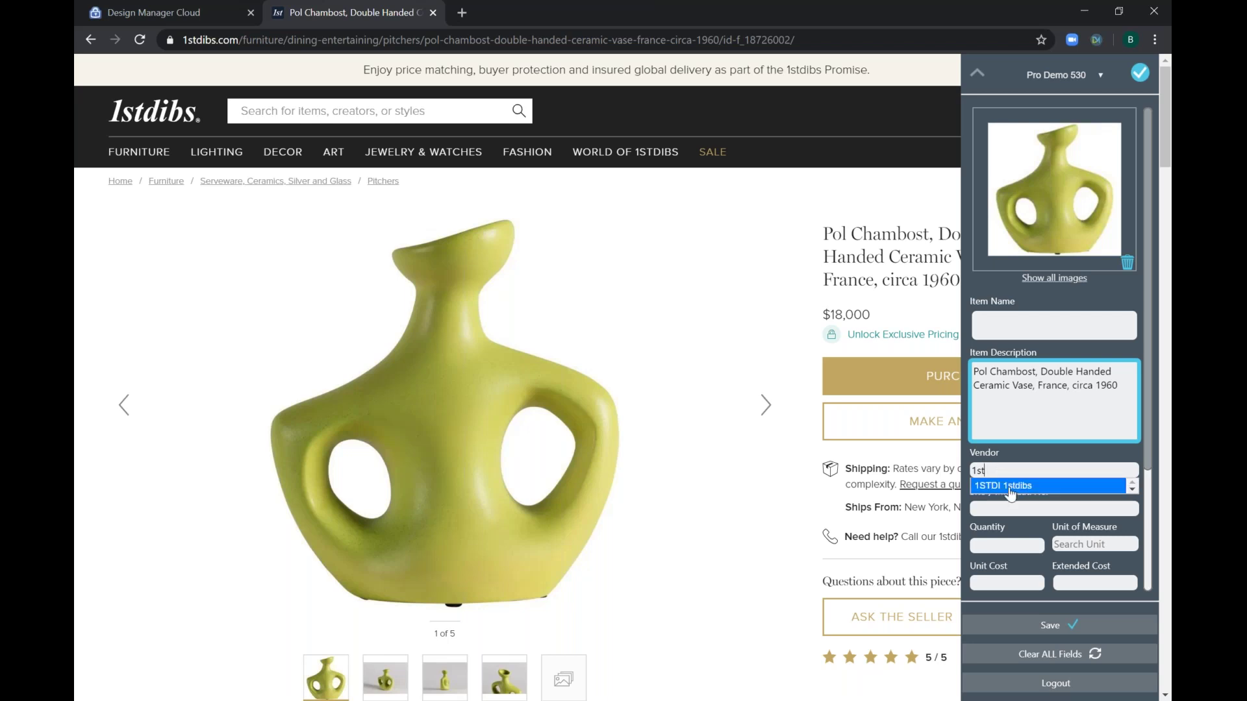
left_click(1009, 487)
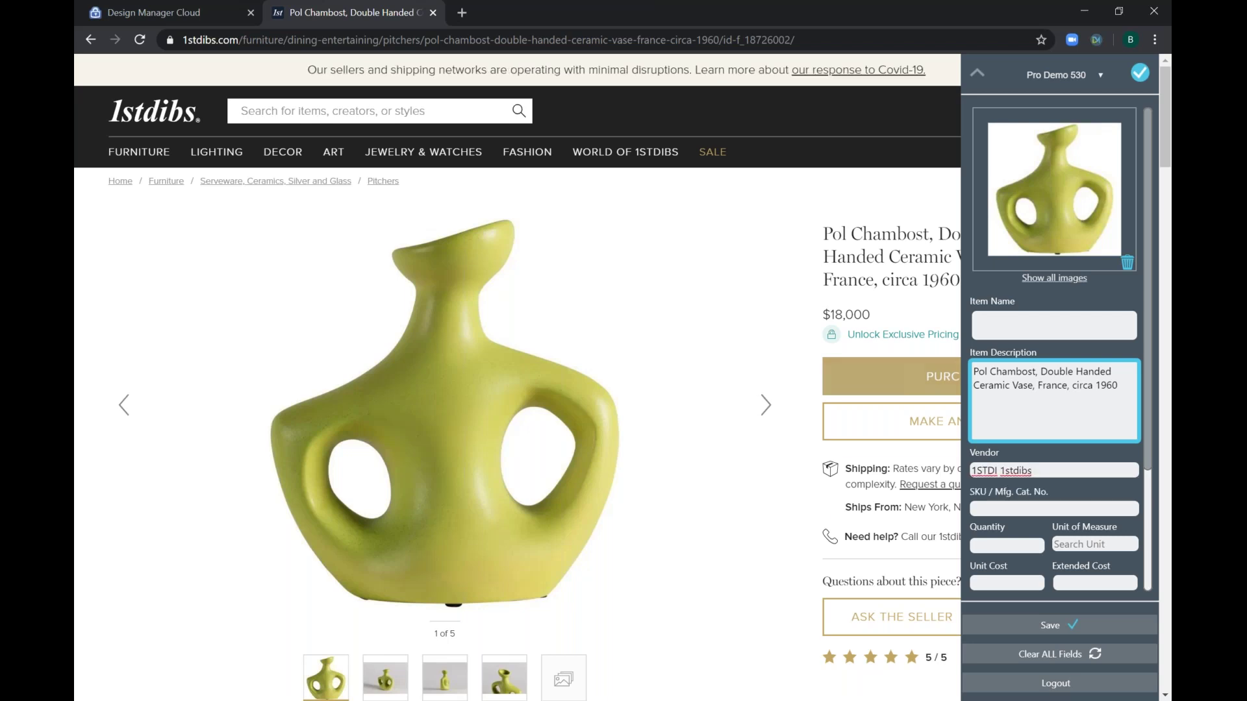
left_click(992, 585)
left_click(846, 314)
left_click_drag(1147, 400, 1145, 433)
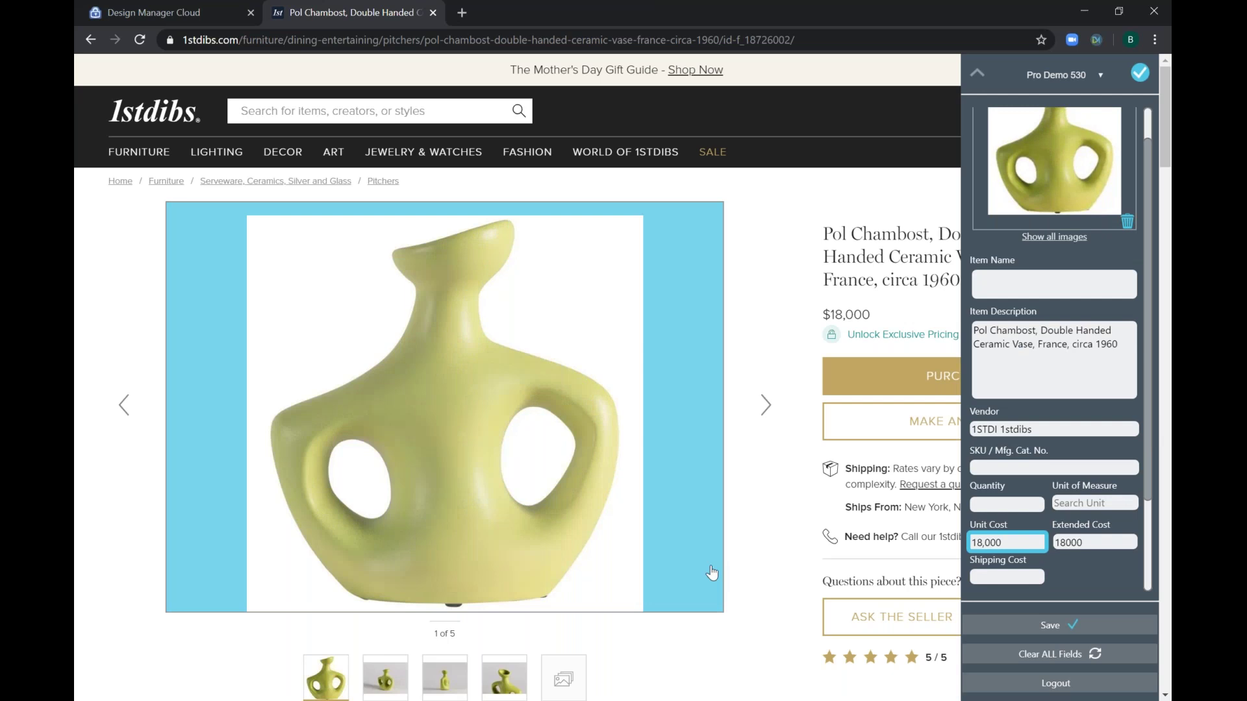
scroll(711, 573, "down", 6)
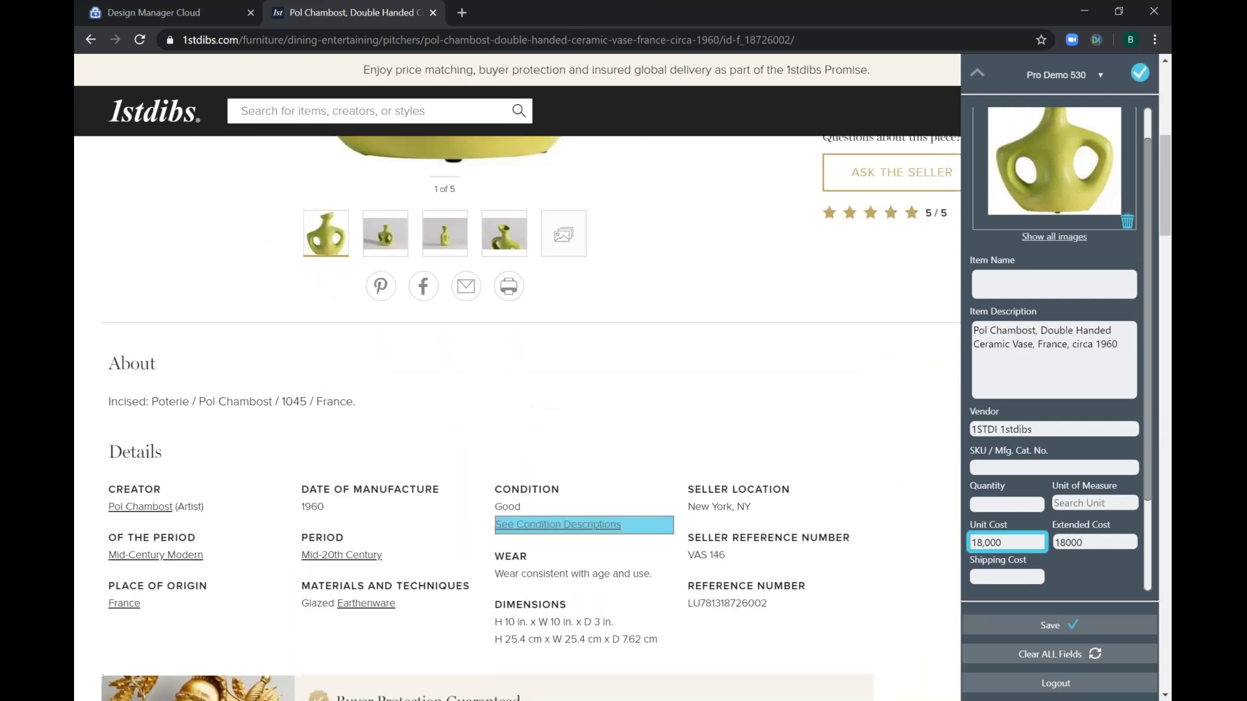
left_click(999, 468)
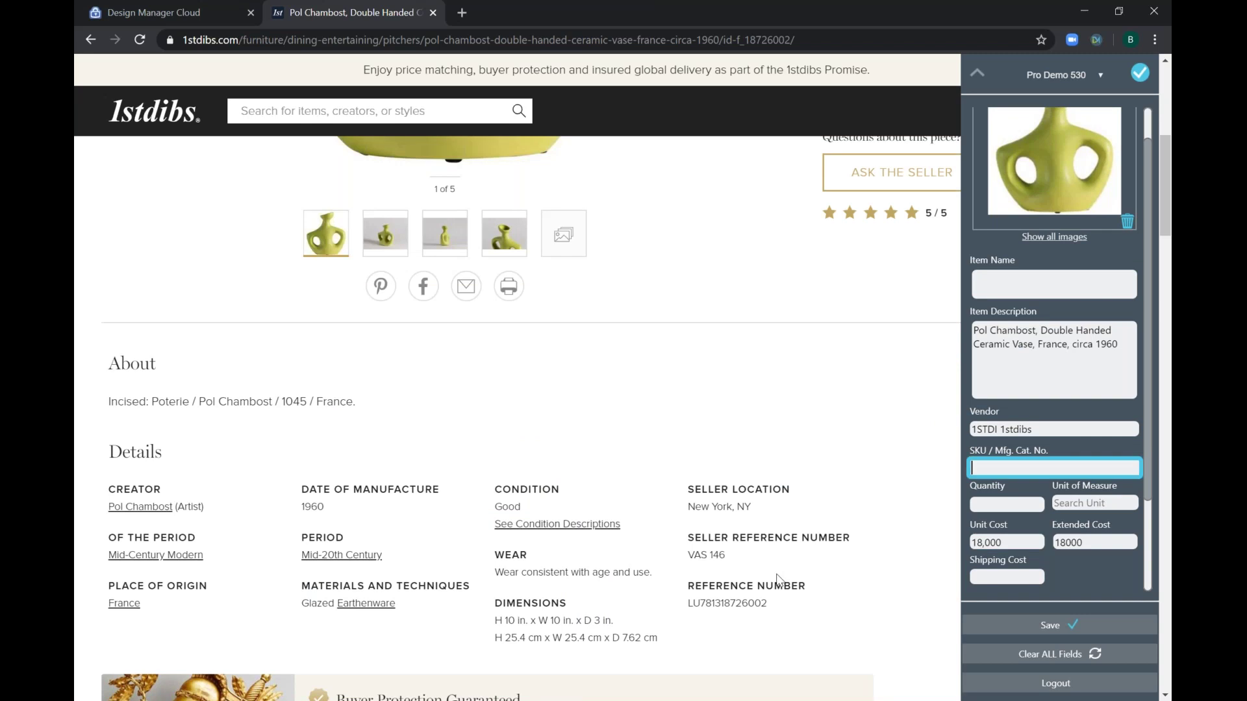
left_click(731, 608)
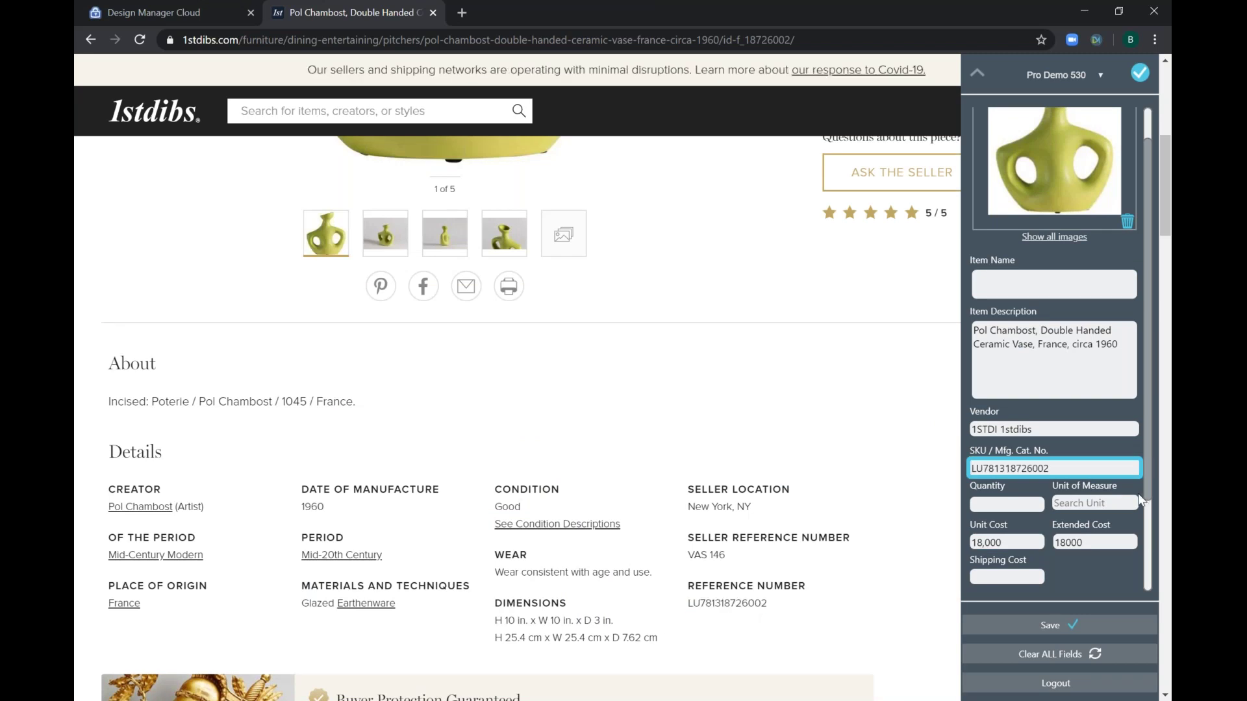
scroll(1151, 523, "down", 2)
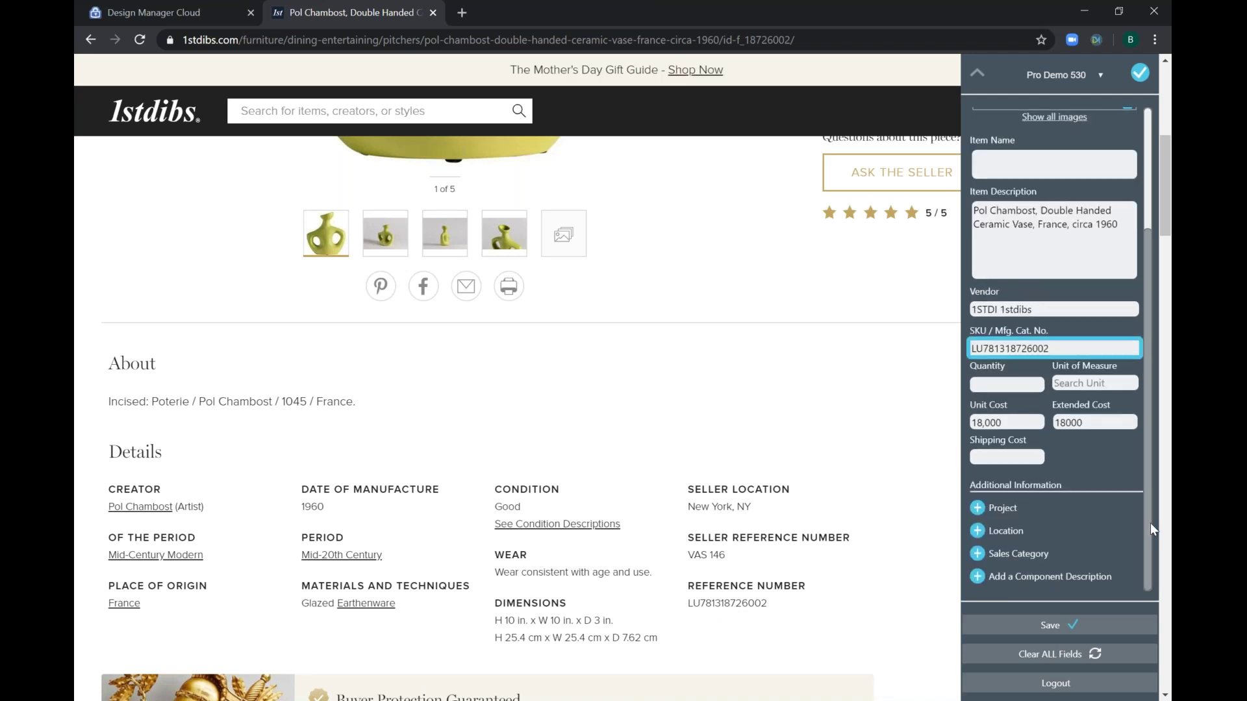
left_click(1067, 627)
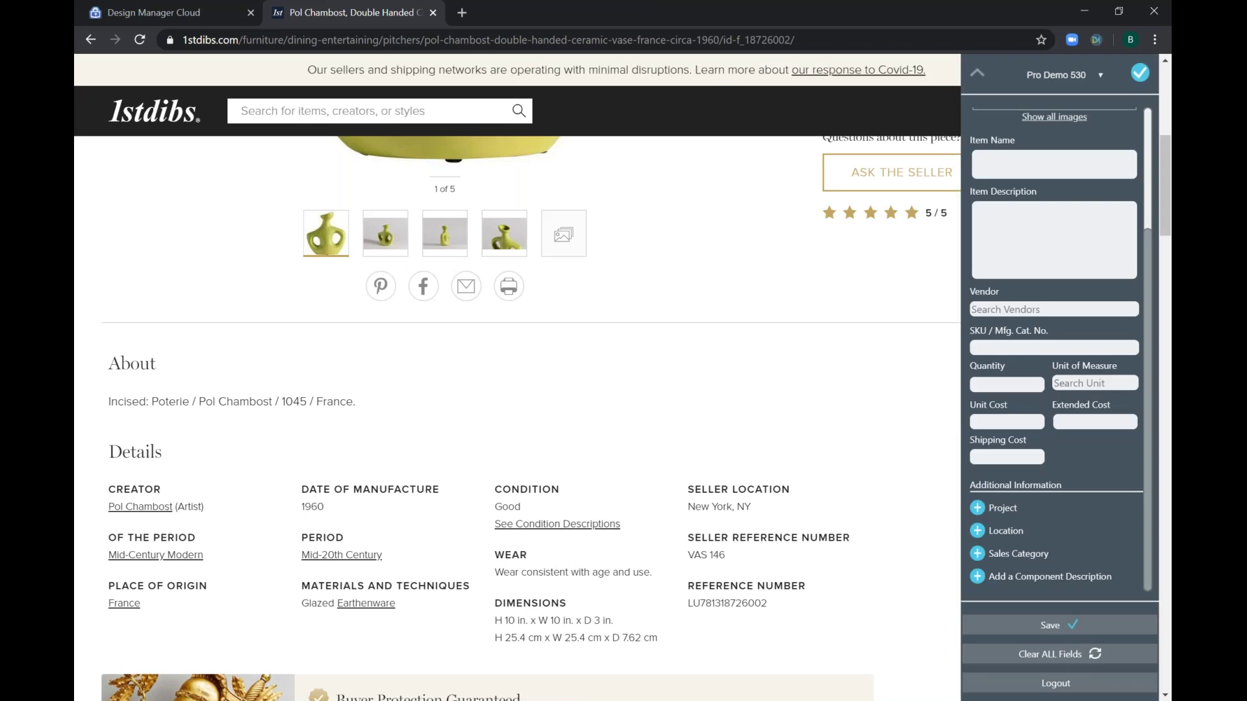
left_click(1077, 1)
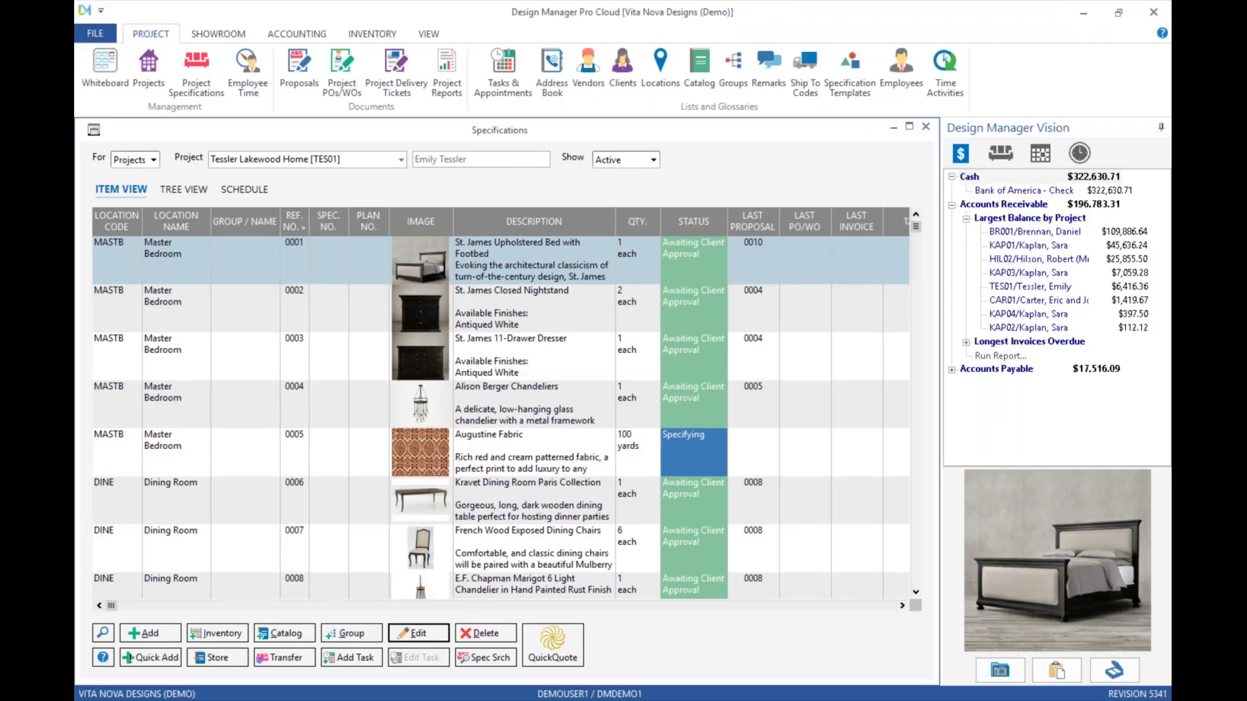
- Close the Specifications window and bring up the Whiteboard holding the captured vase card
left_click(925, 127)
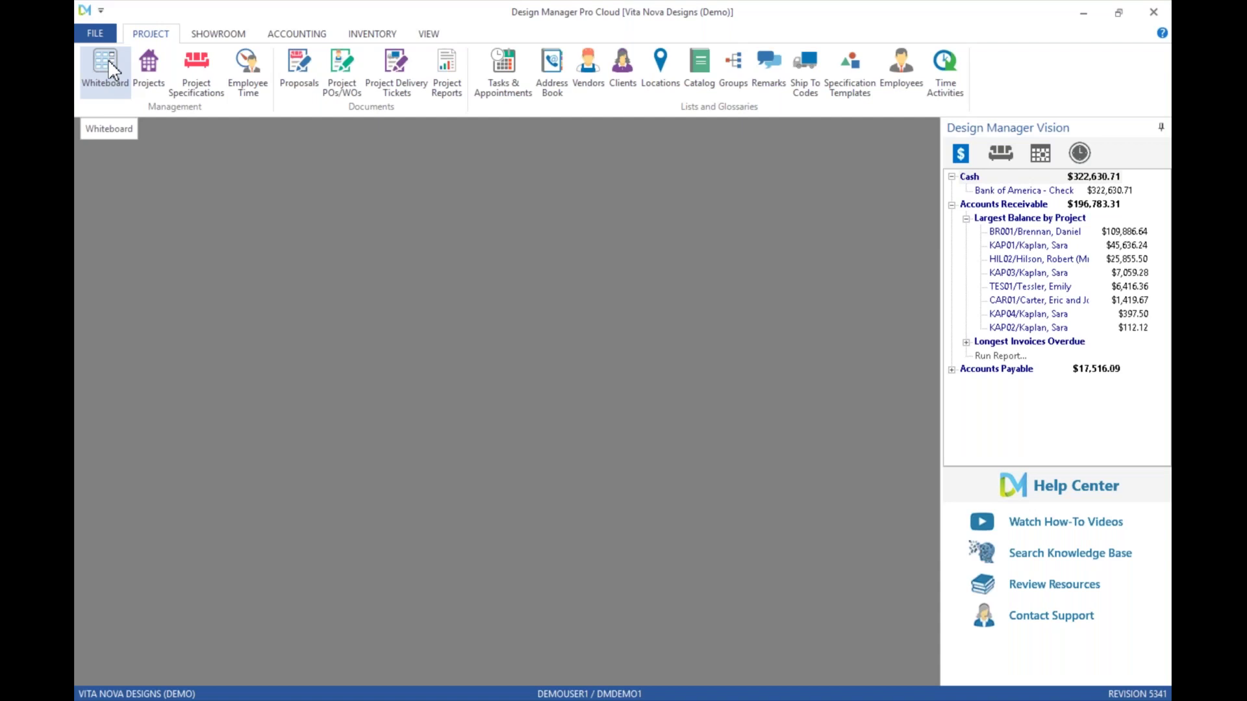
left_click(110, 65)
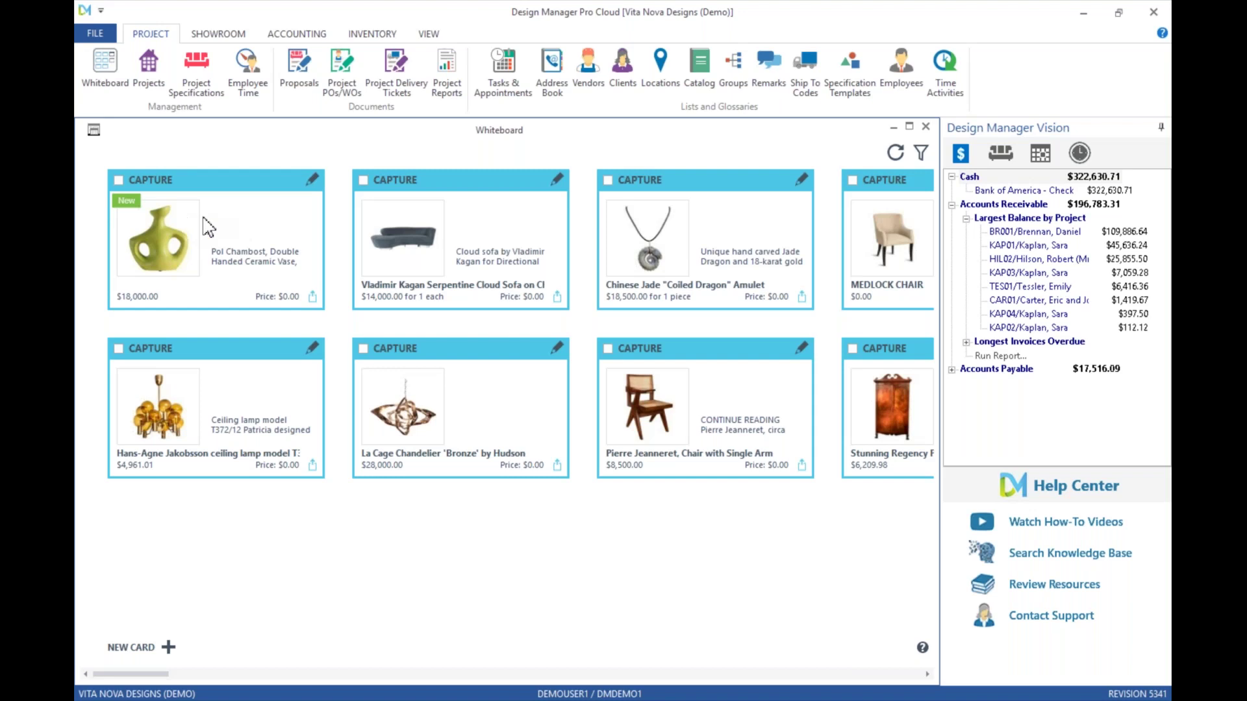
- Edit the vase card and assign it to the Tessler Lakewood Home project (TES01)
left_click(313, 182)
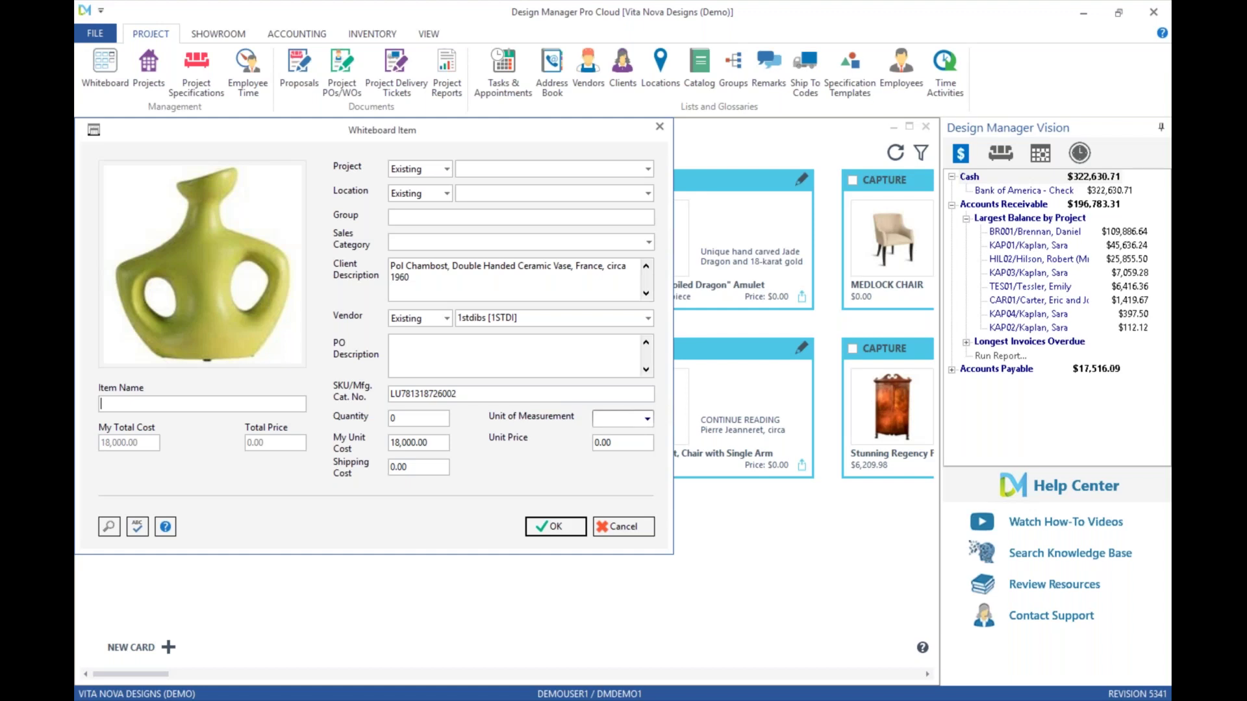
left_click(510, 170)
type("l")
left_click(648, 170)
type("TE")
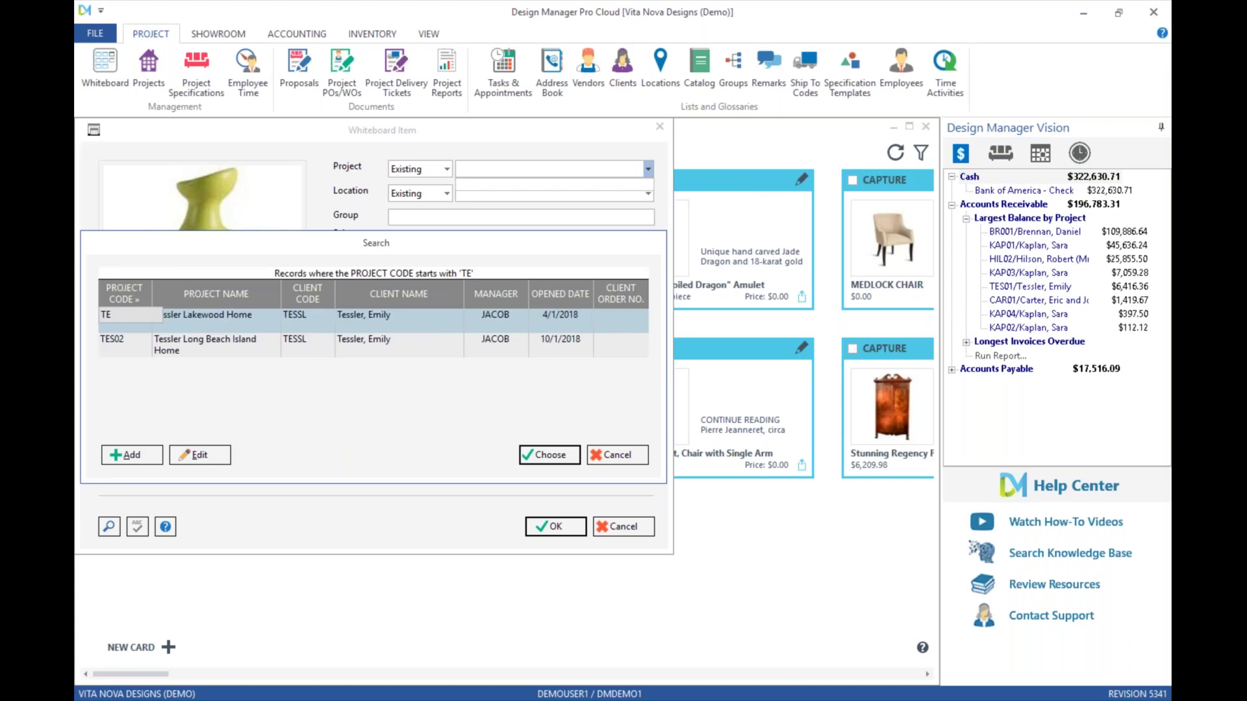
left_click(247, 323)
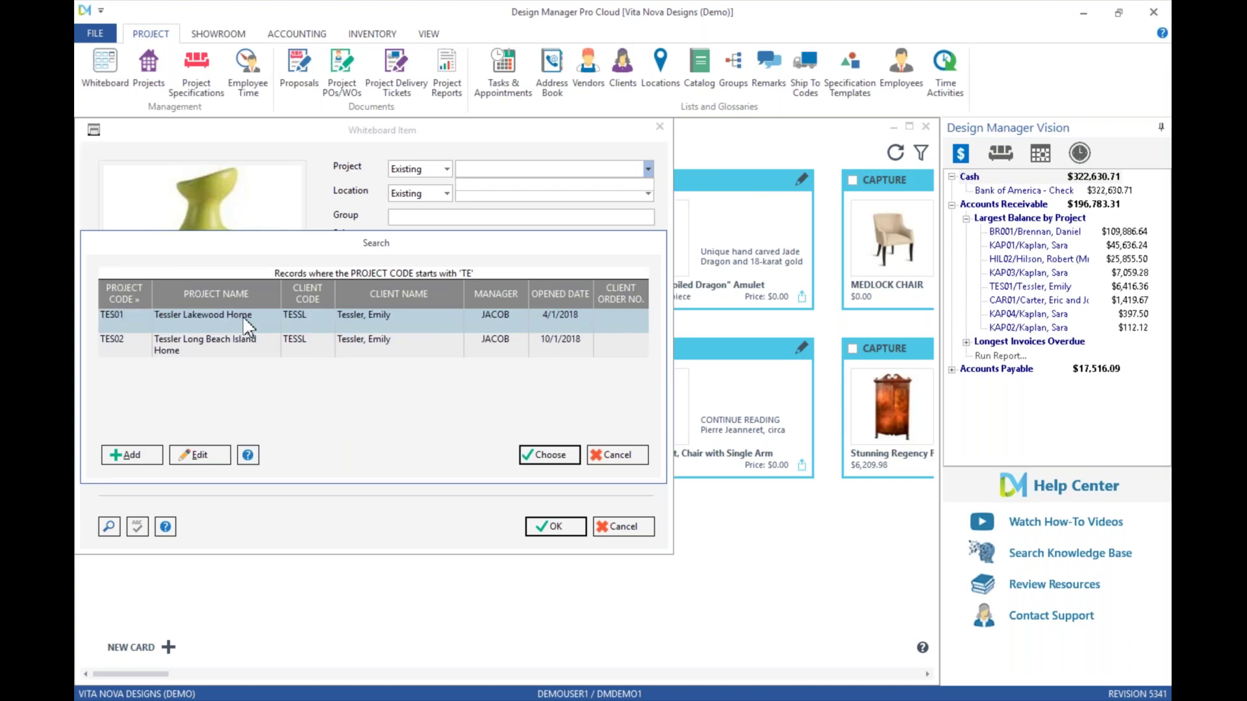
double_click(247, 322)
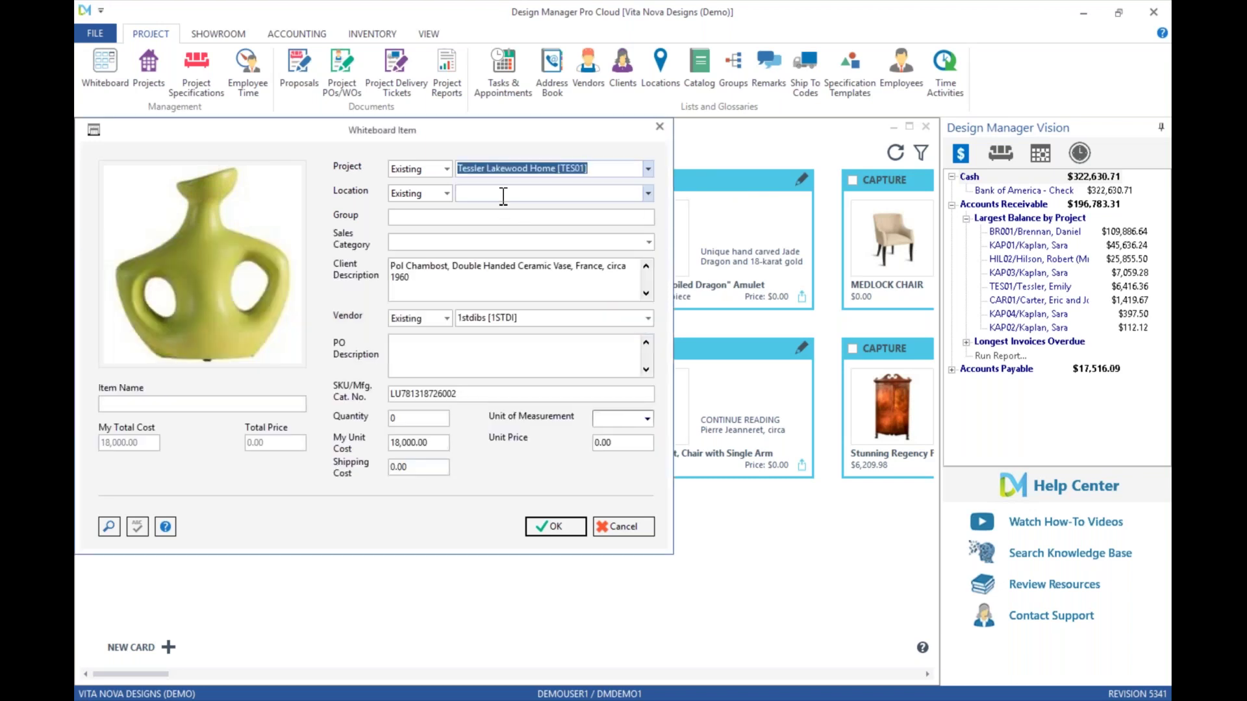
- Set the card's location to Dining Room and its sales category to Accessories
left_click(648, 193)
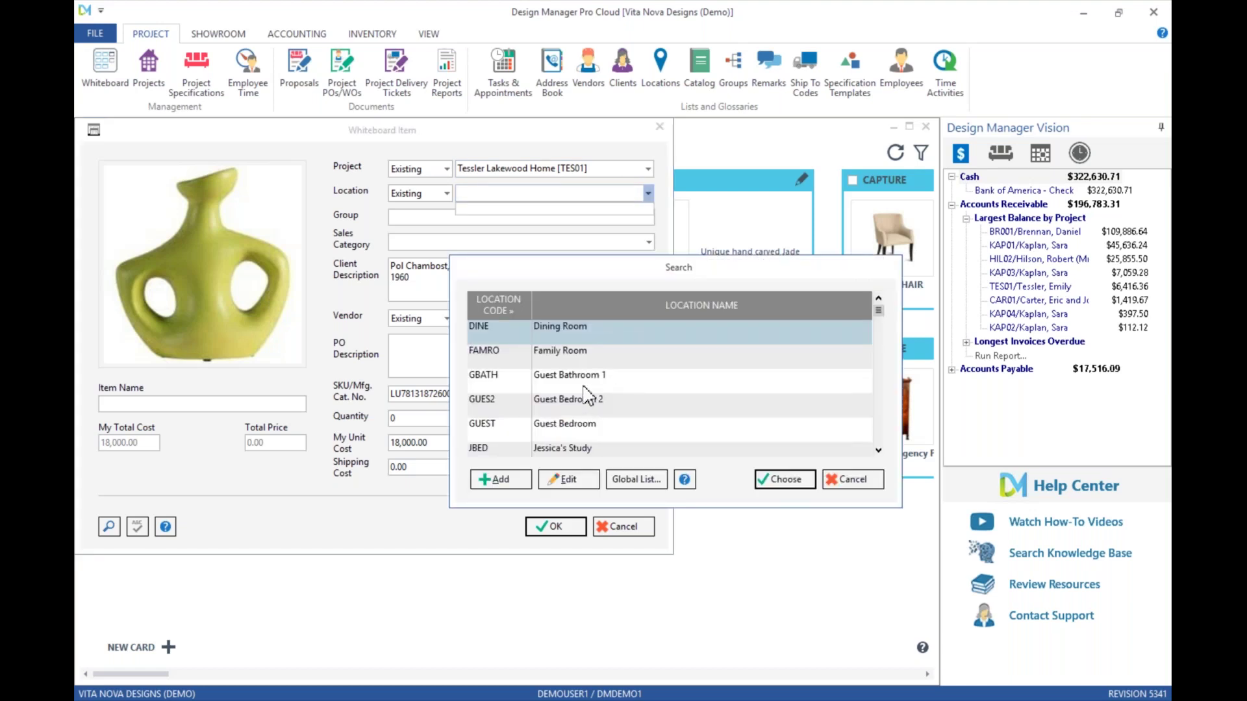
double_click(641, 336)
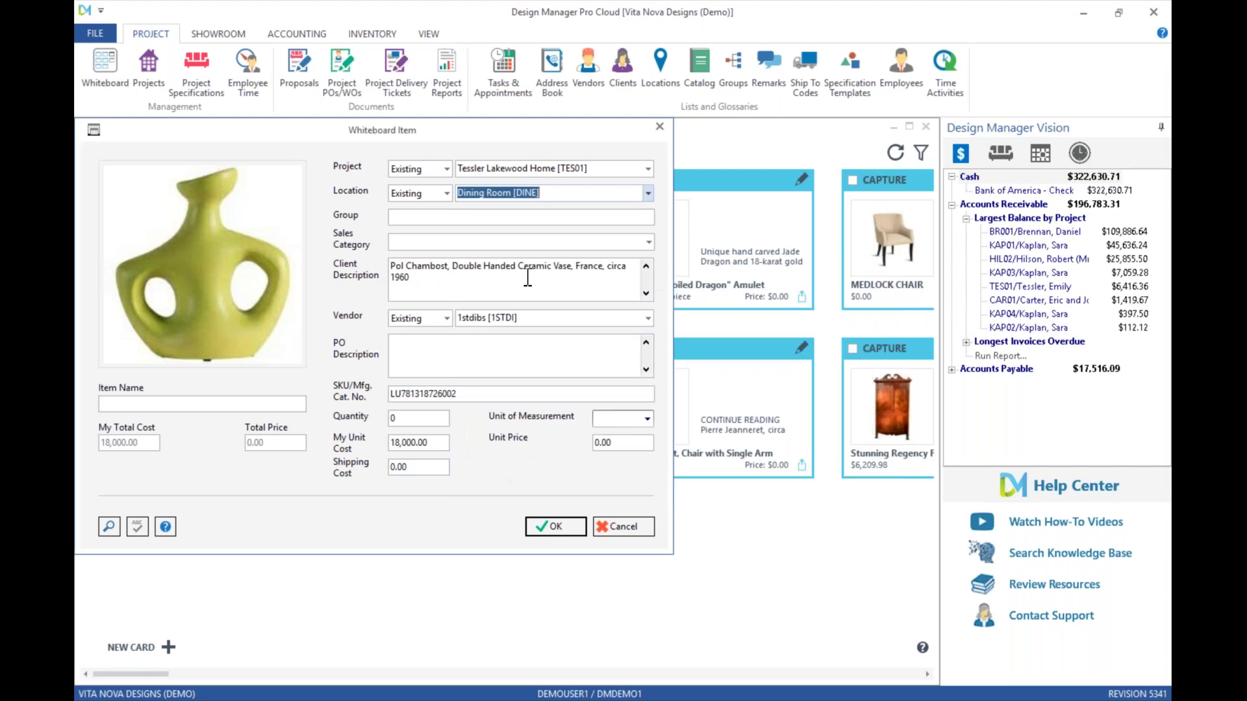
left_click(443, 243)
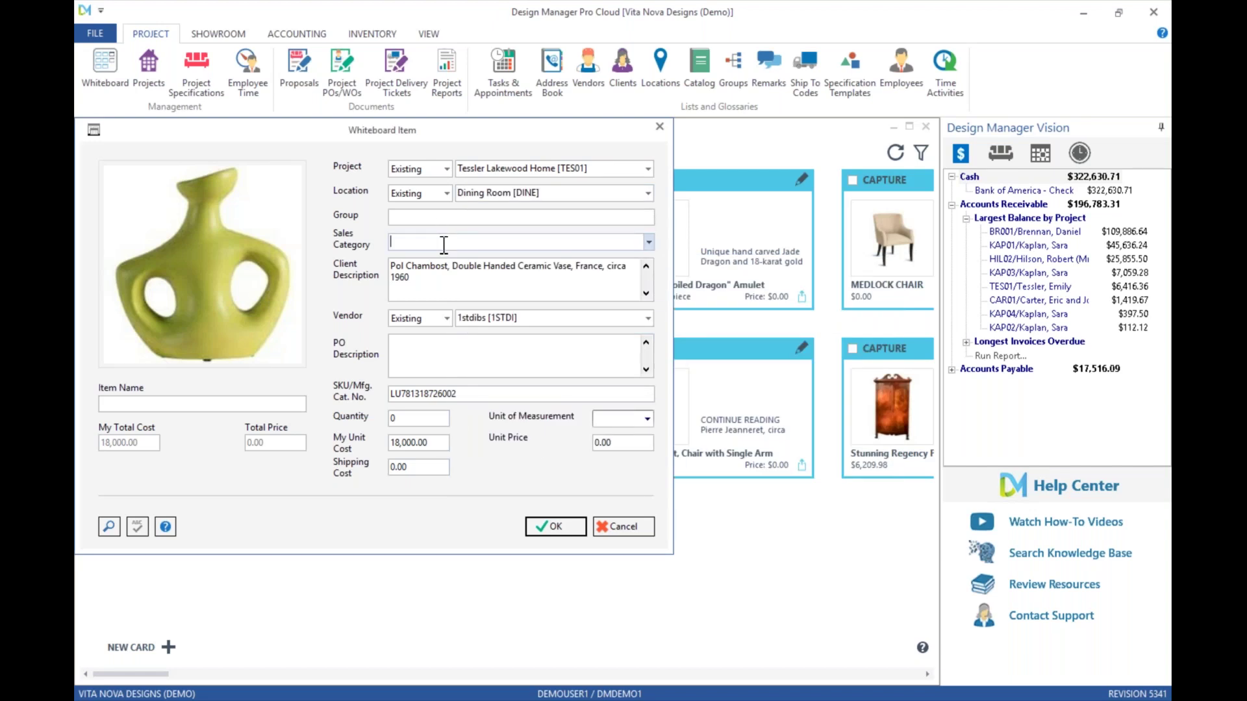
type("ac")
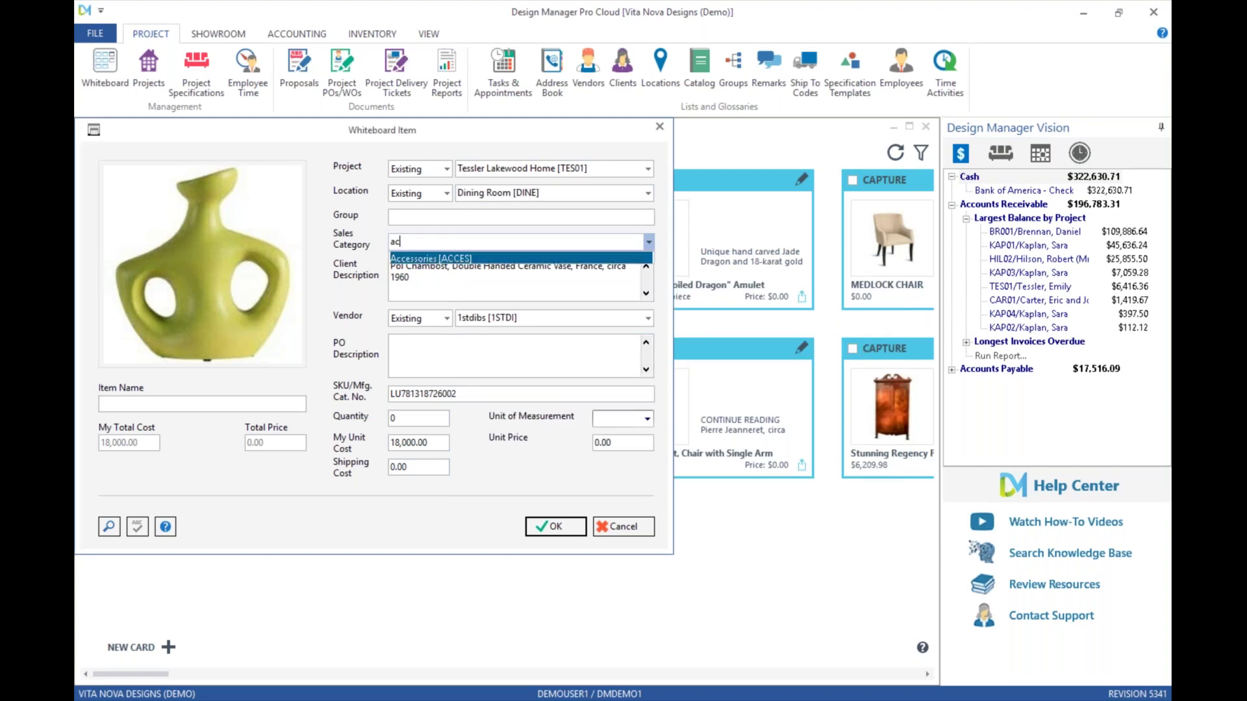
key("Return")
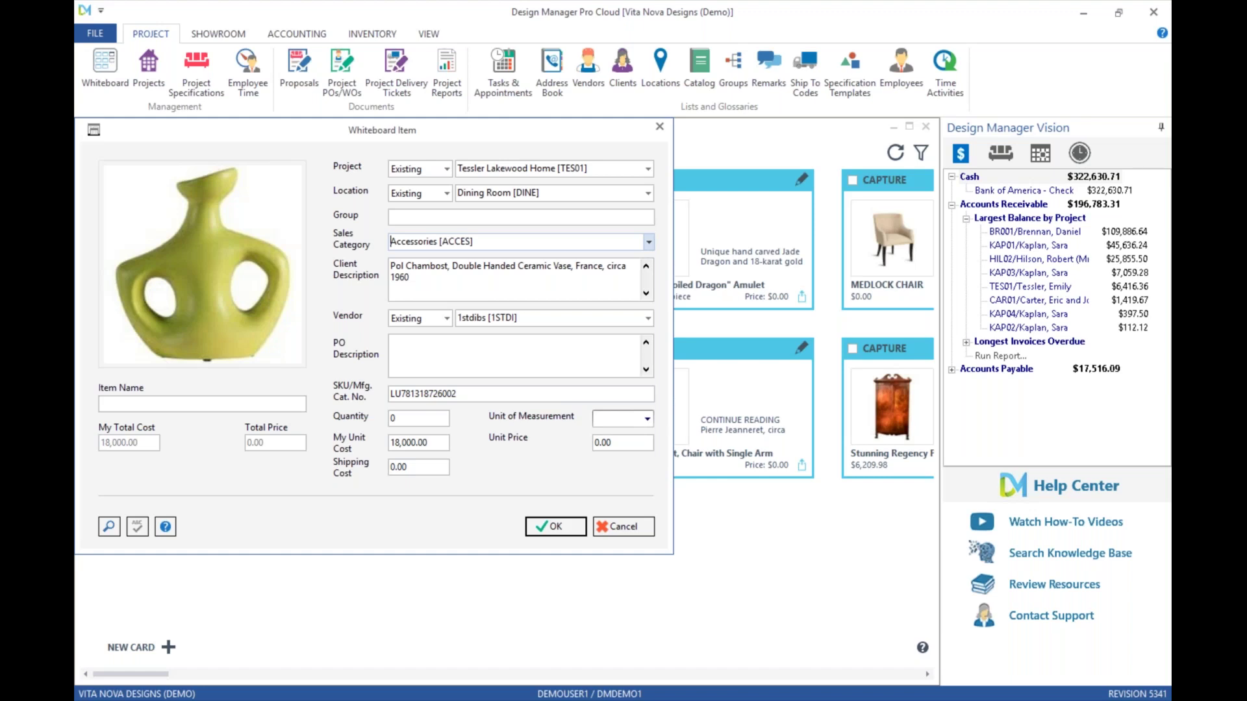
- Set the quantity to 1 with unit 'each' and save the vase card
left_click(471, 288)
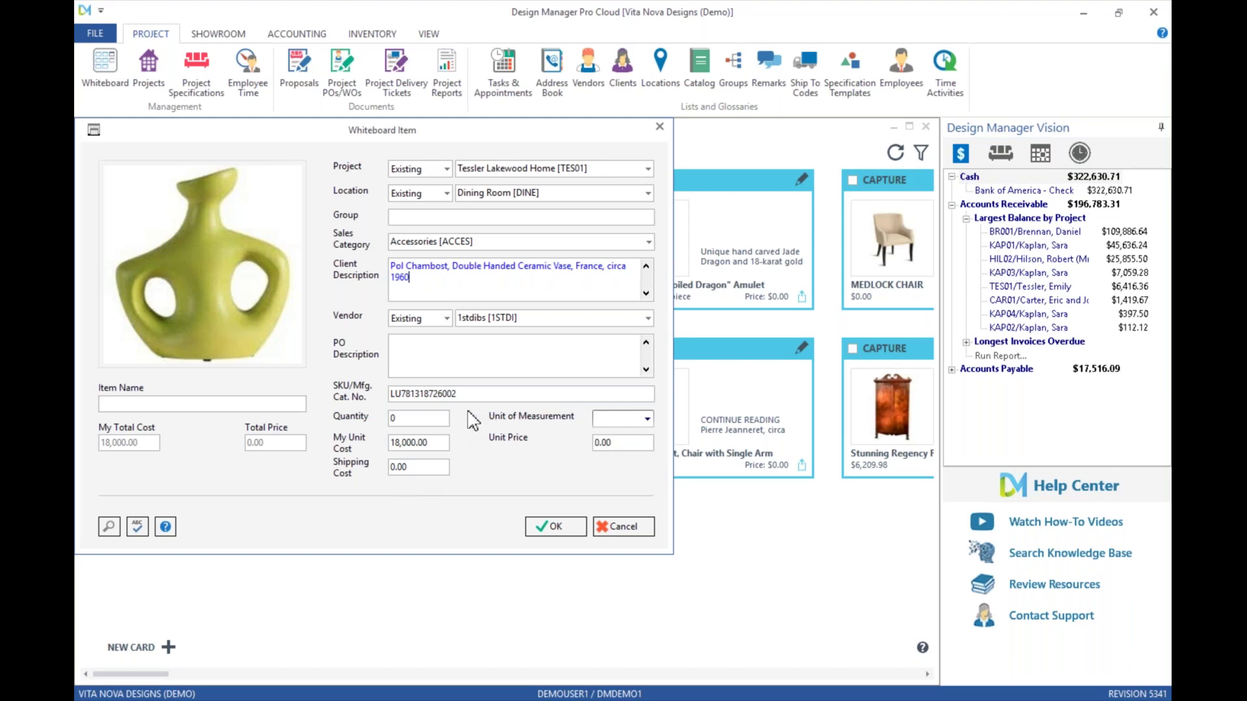
left_click(438, 419)
key("BackSpace")
type("1")
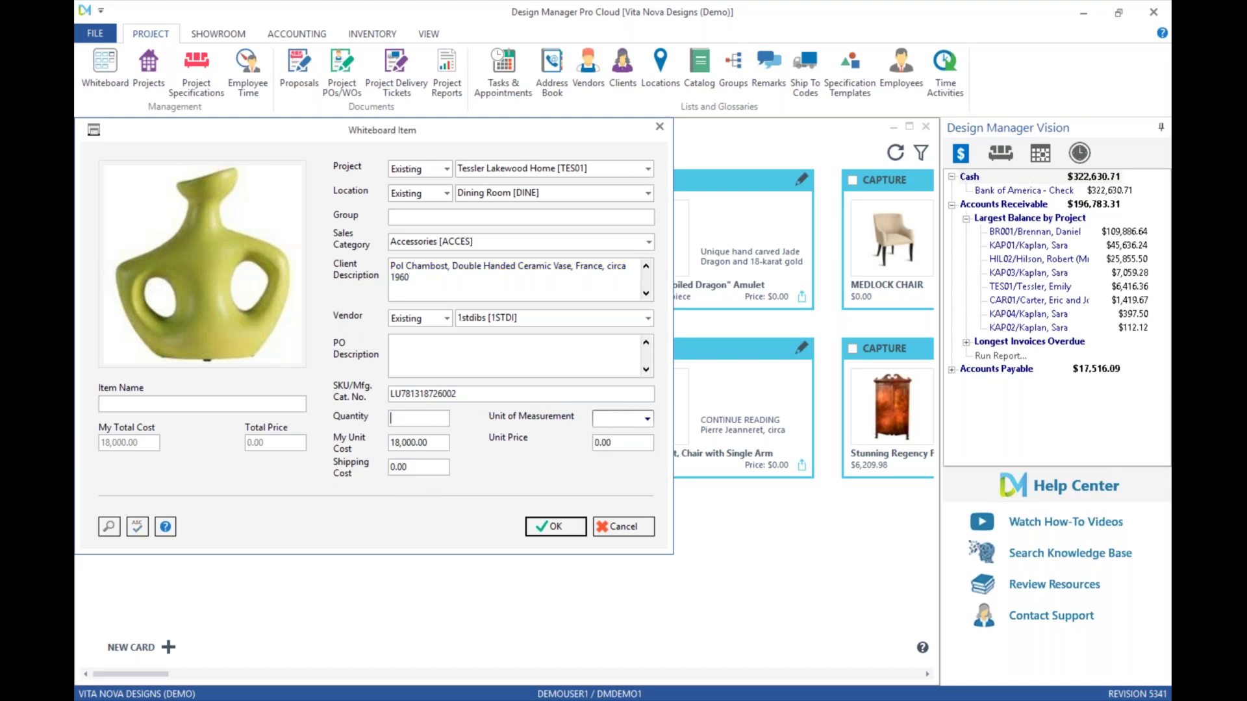
key("Tab")
left_click(646, 419)
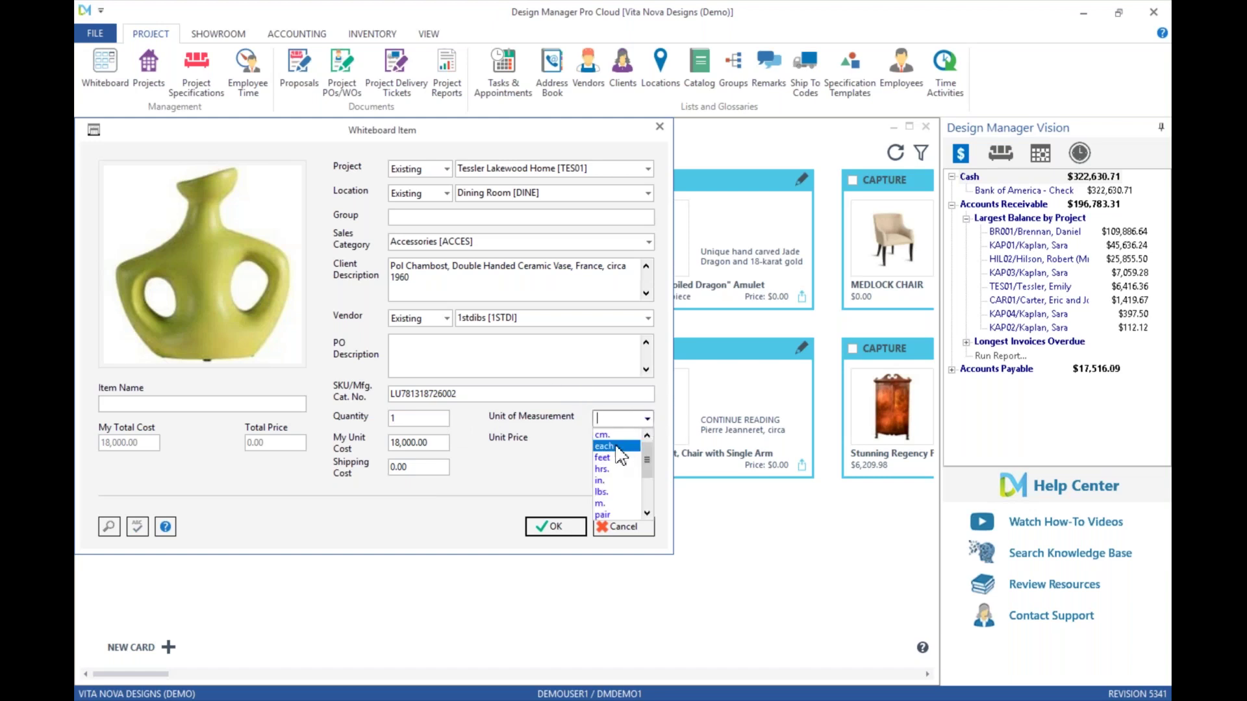
left_click(614, 446)
left_click(547, 524)
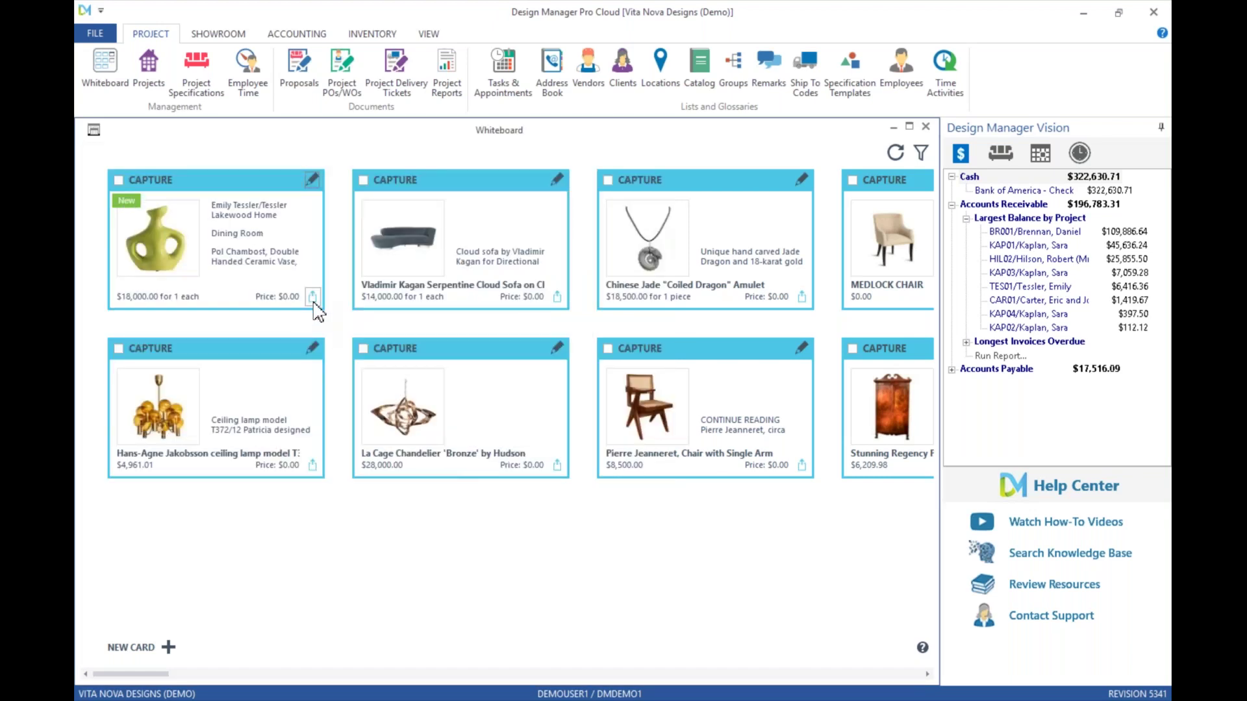
- Create project item 0087 from the vase card, open and accept it, then close the Whiteboard
left_click(312, 298)
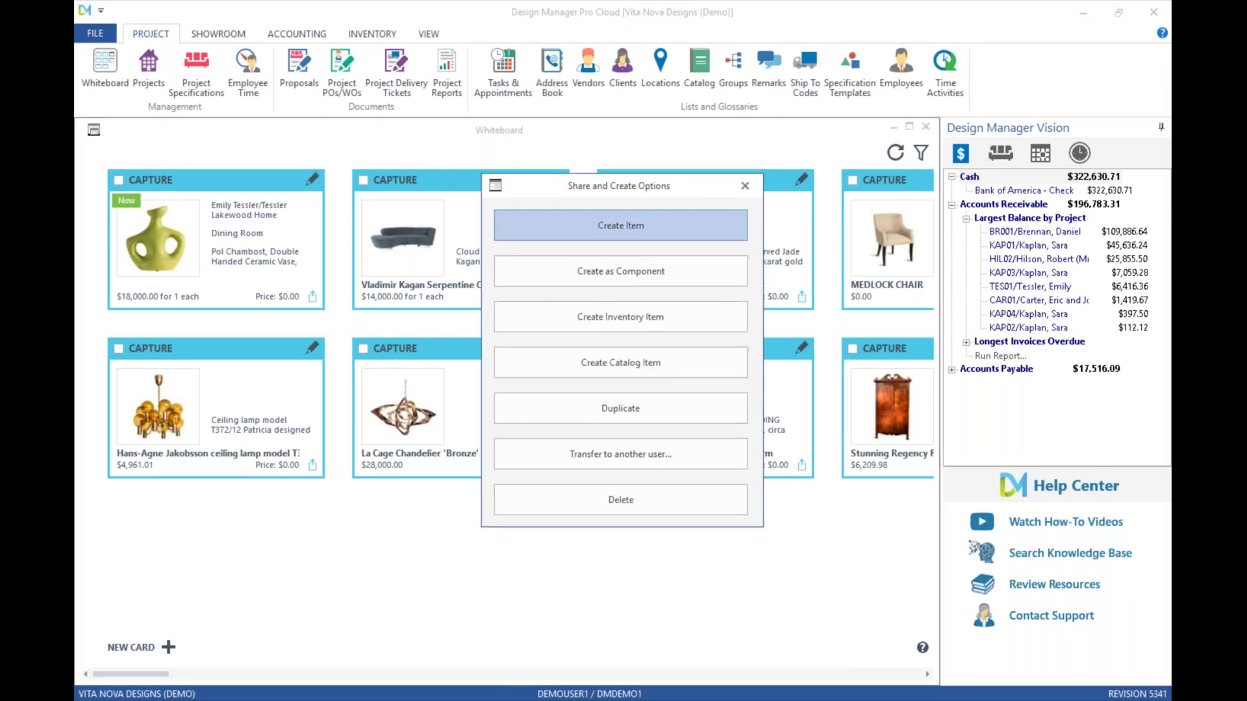
left_click(637, 227)
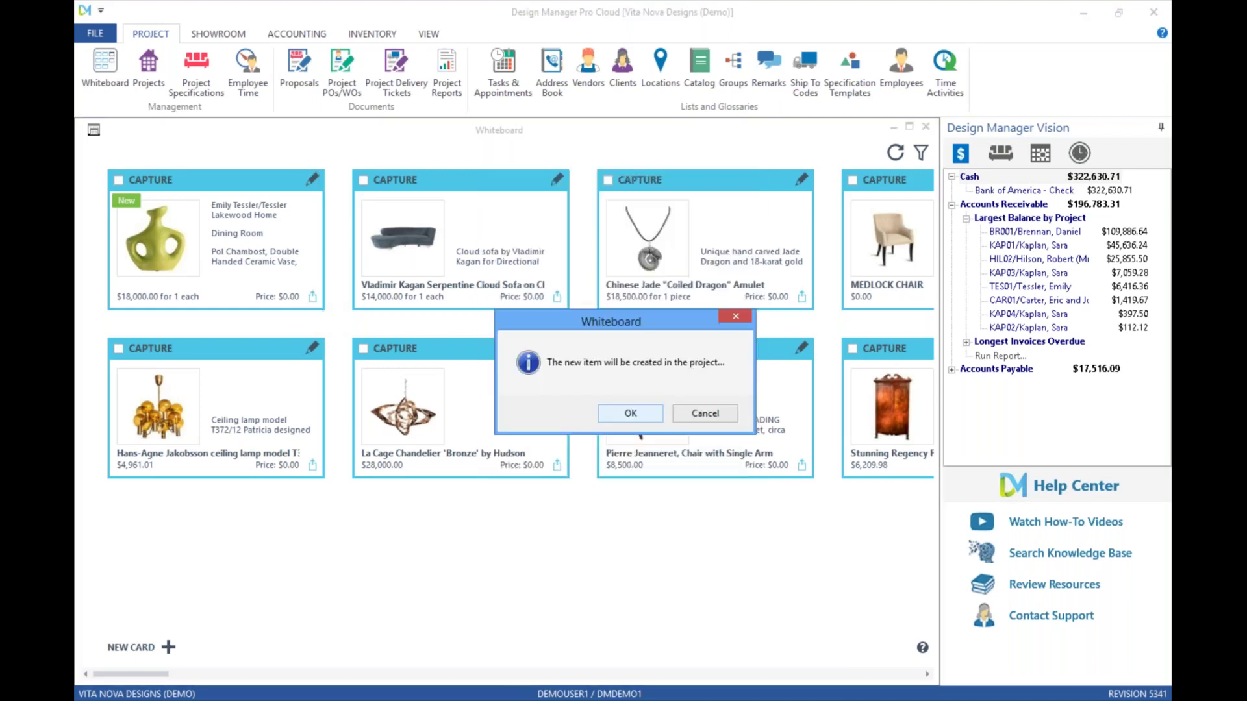
left_click(634, 415)
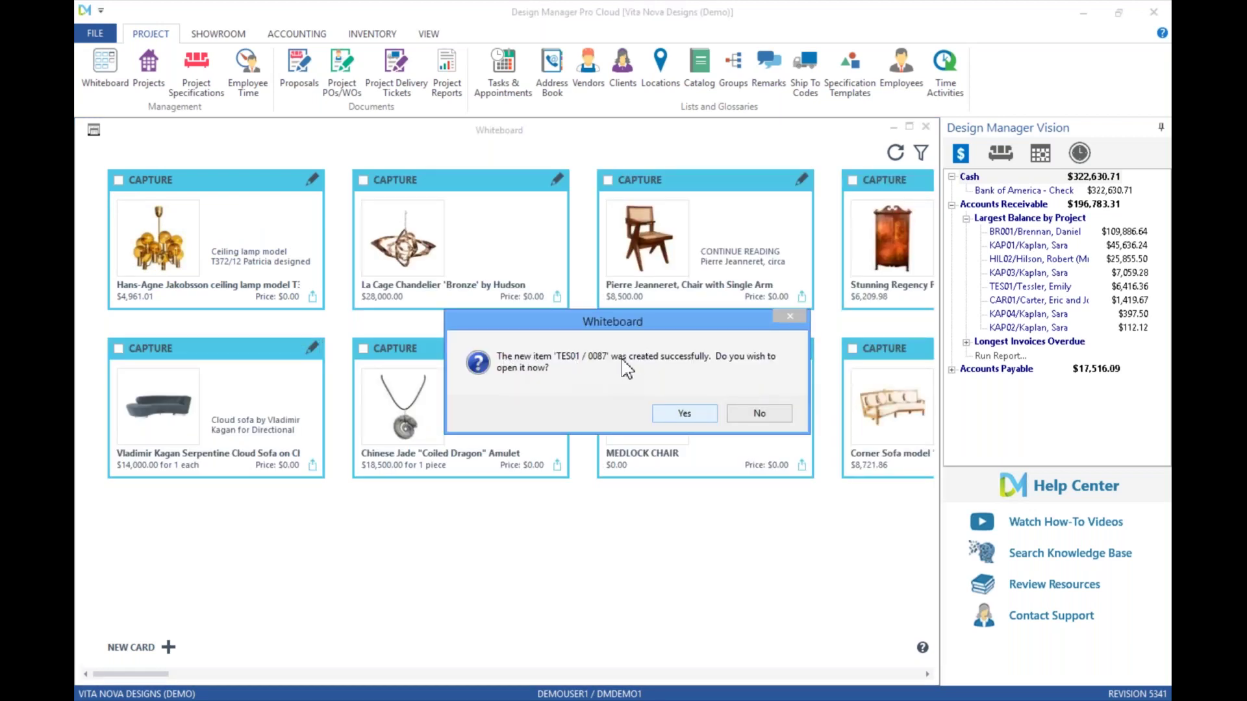
left_click(682, 413)
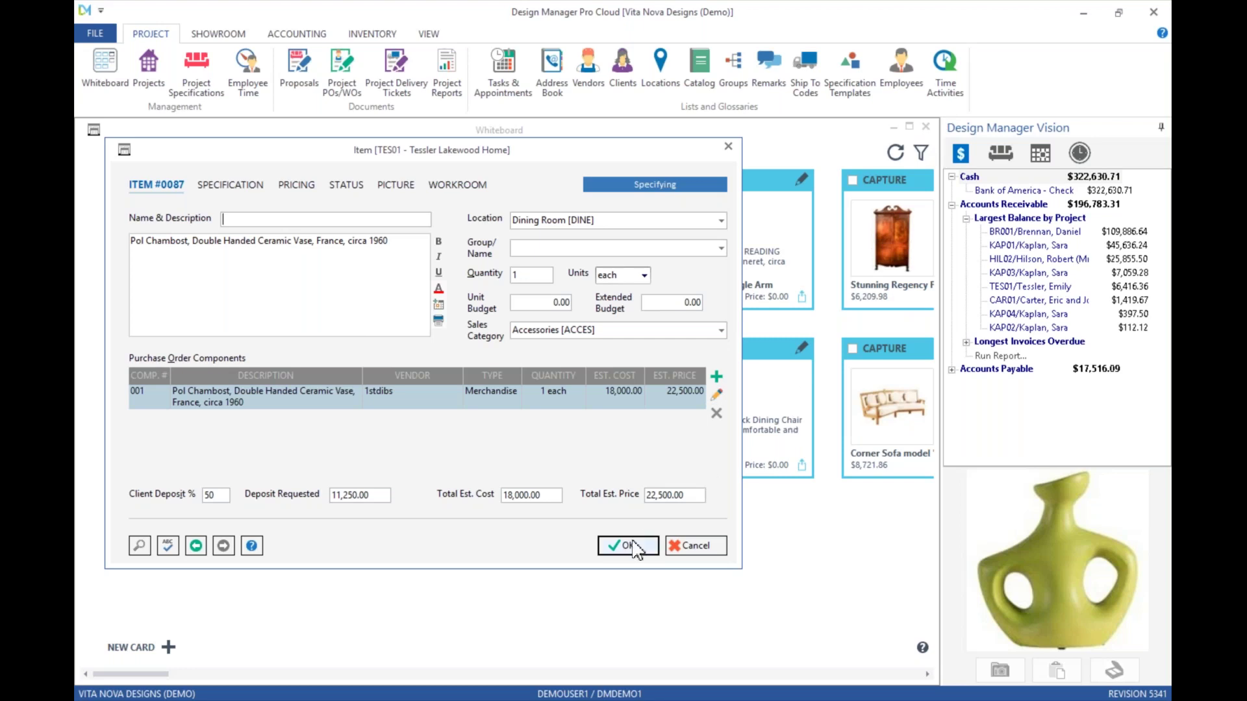
left_click(635, 547)
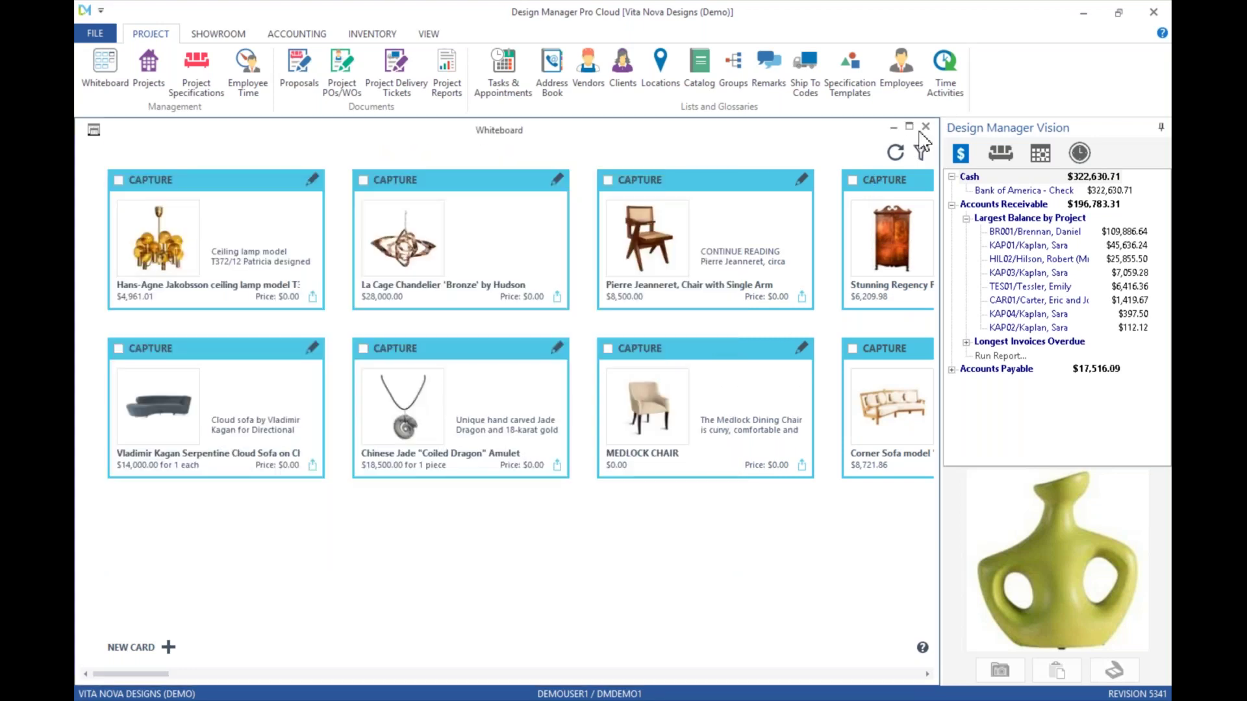
left_click(927, 127)
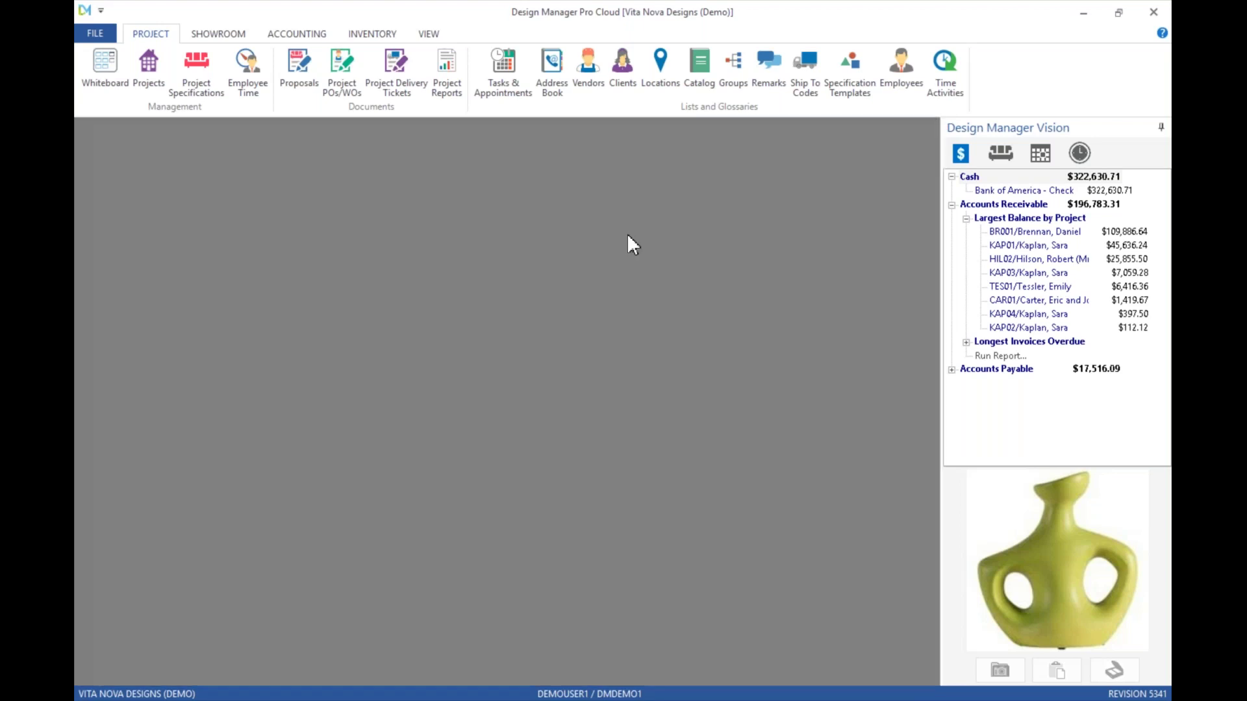
- List Tessler Lakewood Home [TES01] specifications sorted by REF. NO. descending, then close the window
left_click(196, 65)
type("te")
key("Down")
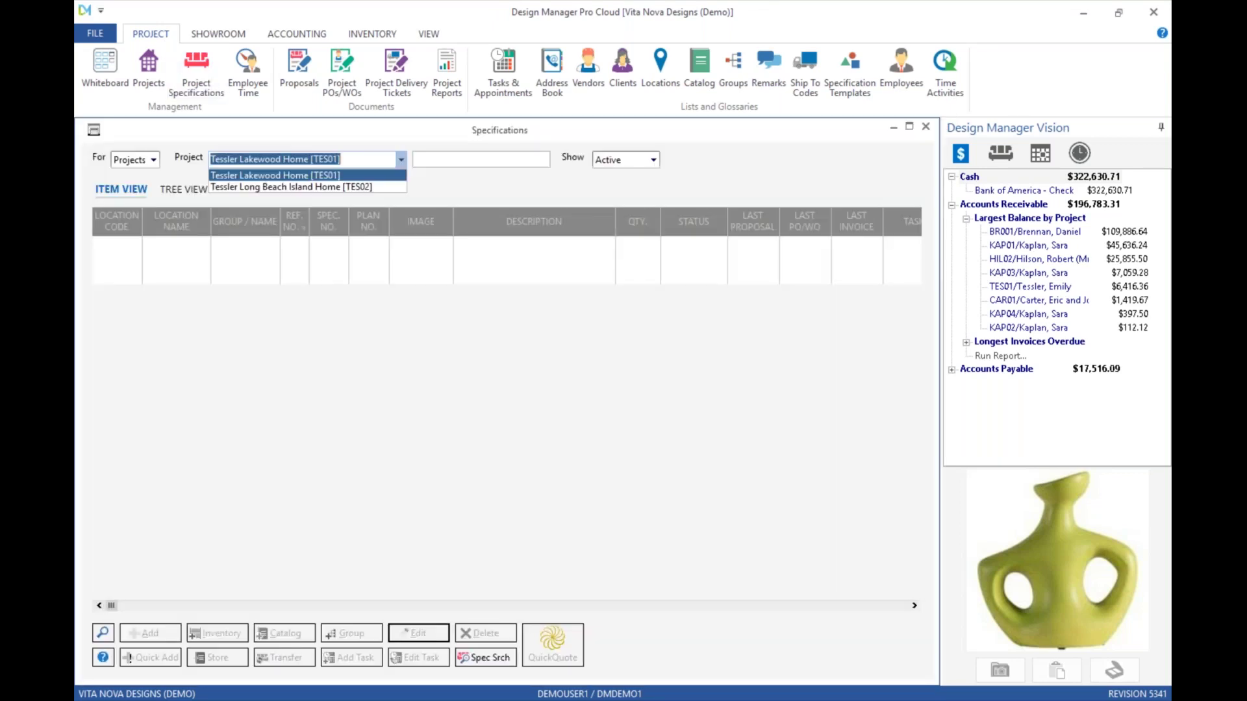
key("Return")
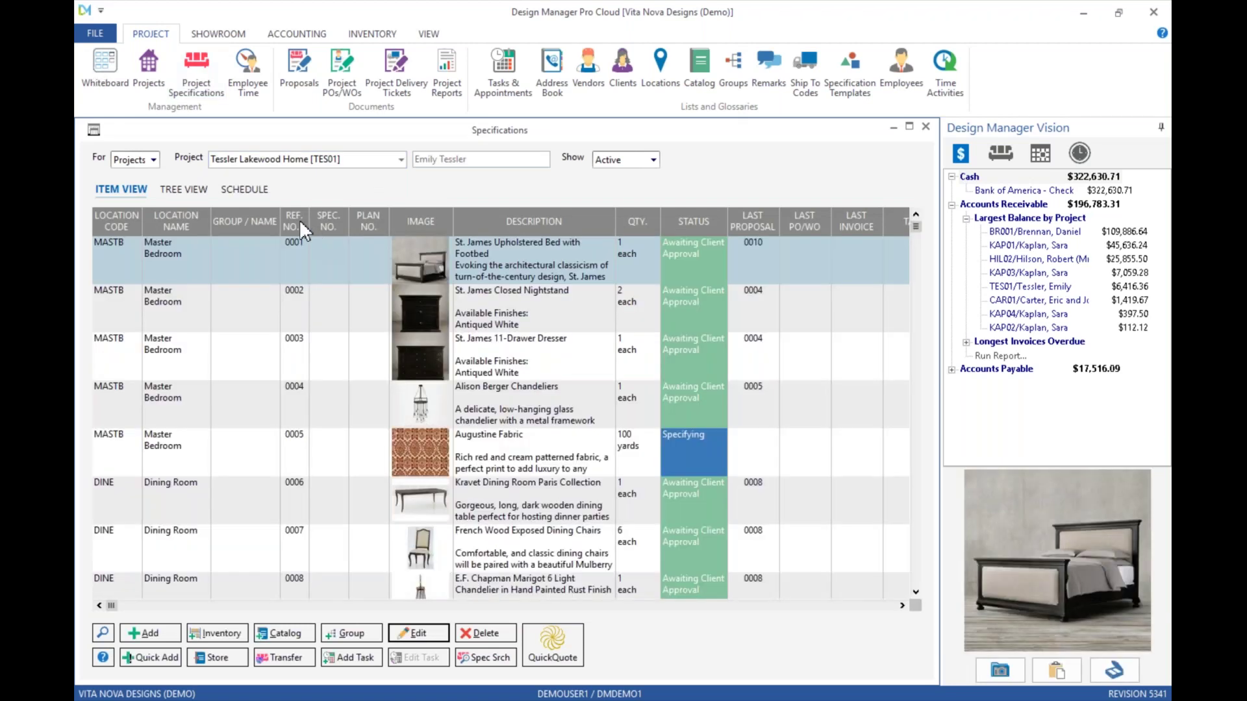
left_click(299, 220)
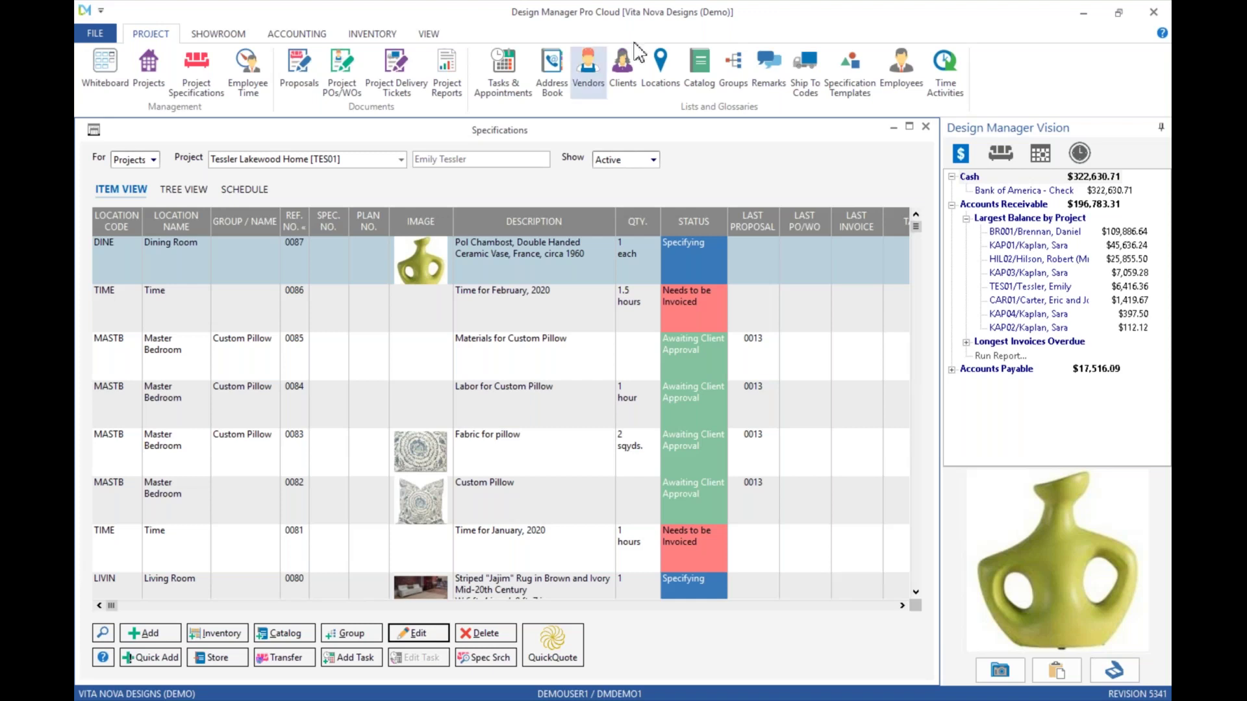
left_click(926, 128)
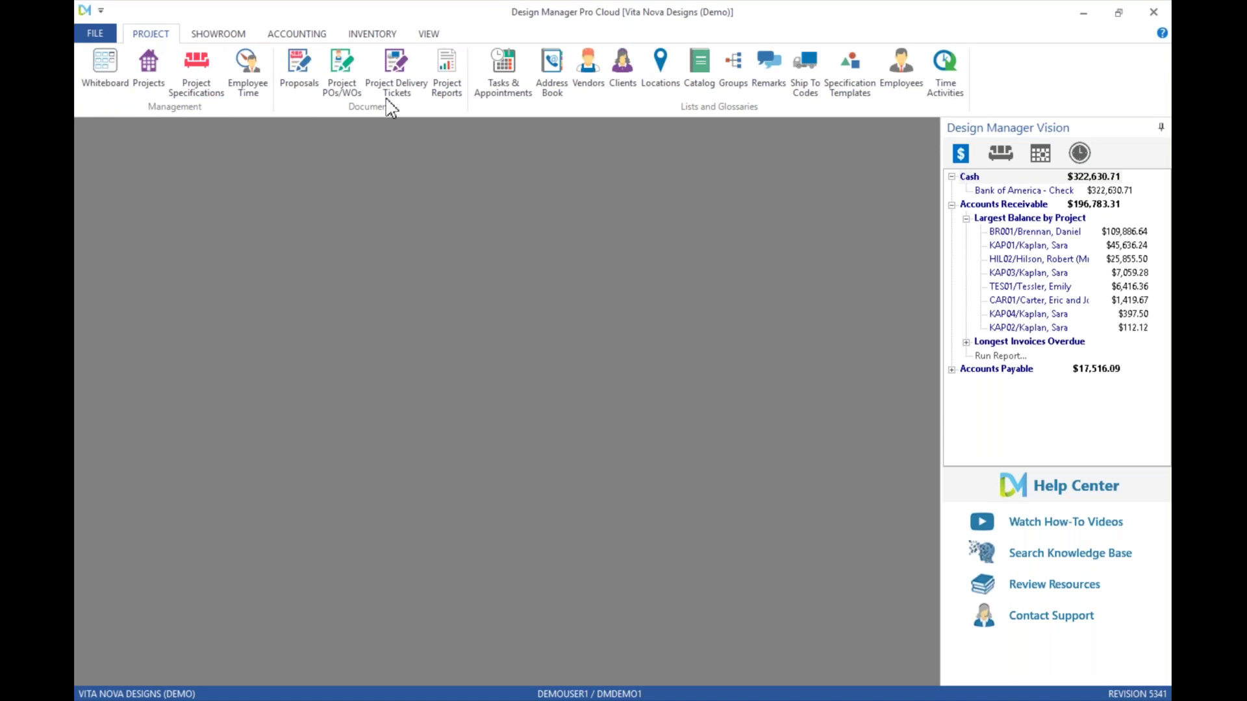
- Open Proposals and Documents for the Tessler Lakewood Home [TES01] project
left_click(293, 61)
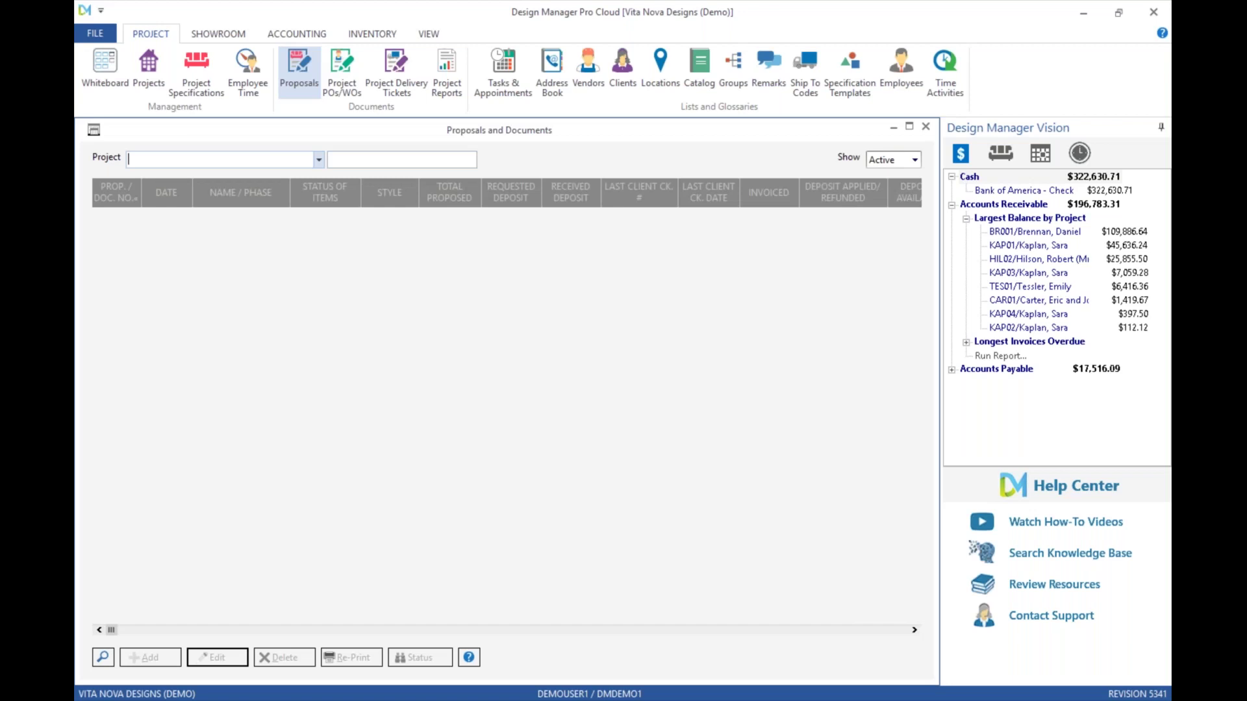
type("te")
key("Down")
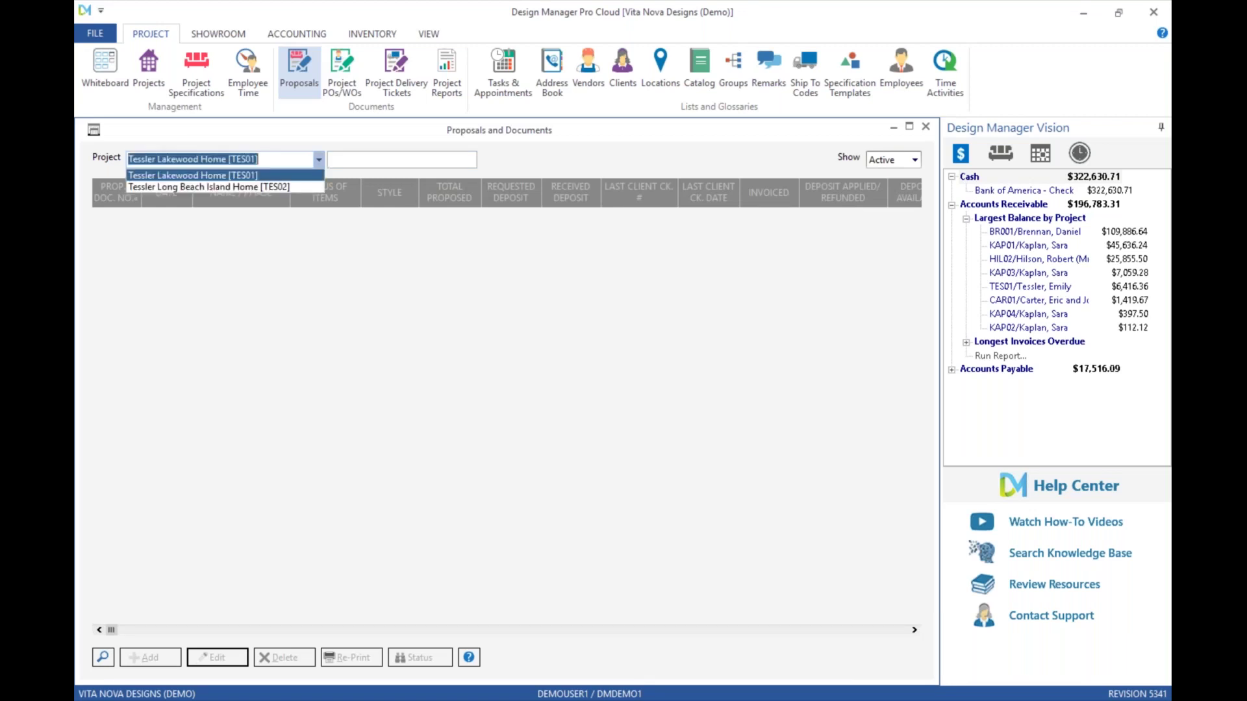
key("Return")
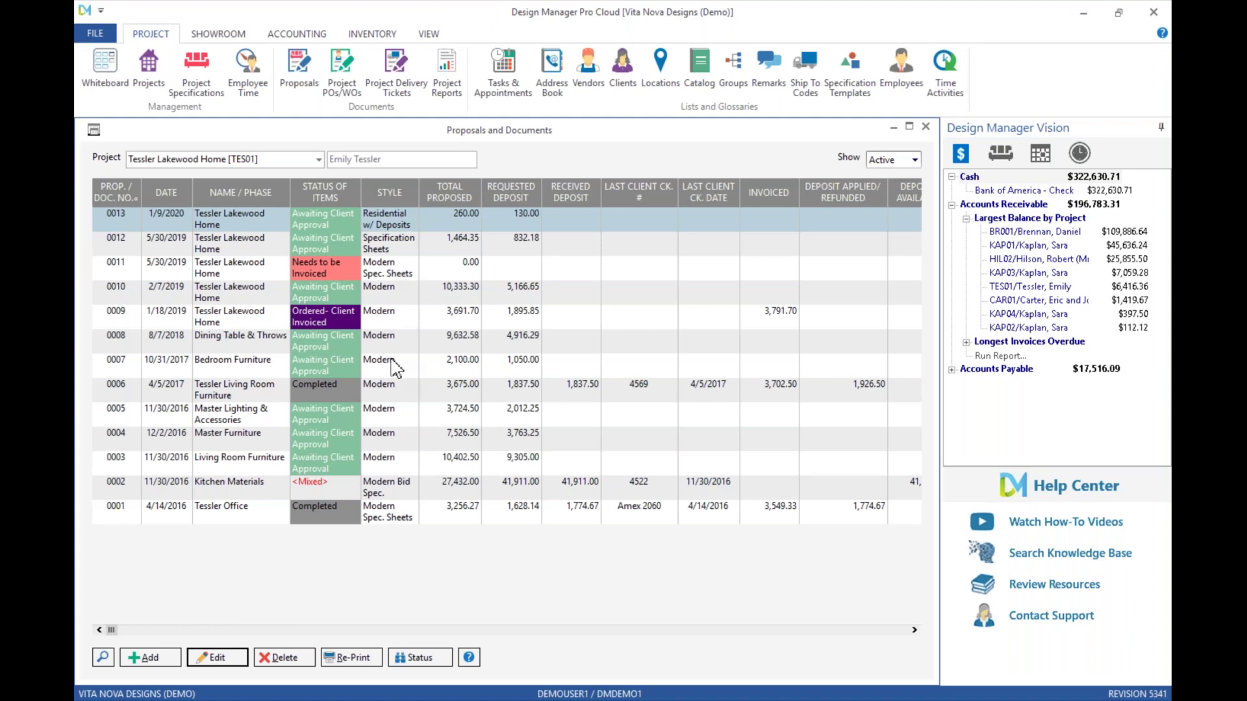
left_click(398, 250)
left_click(399, 278)
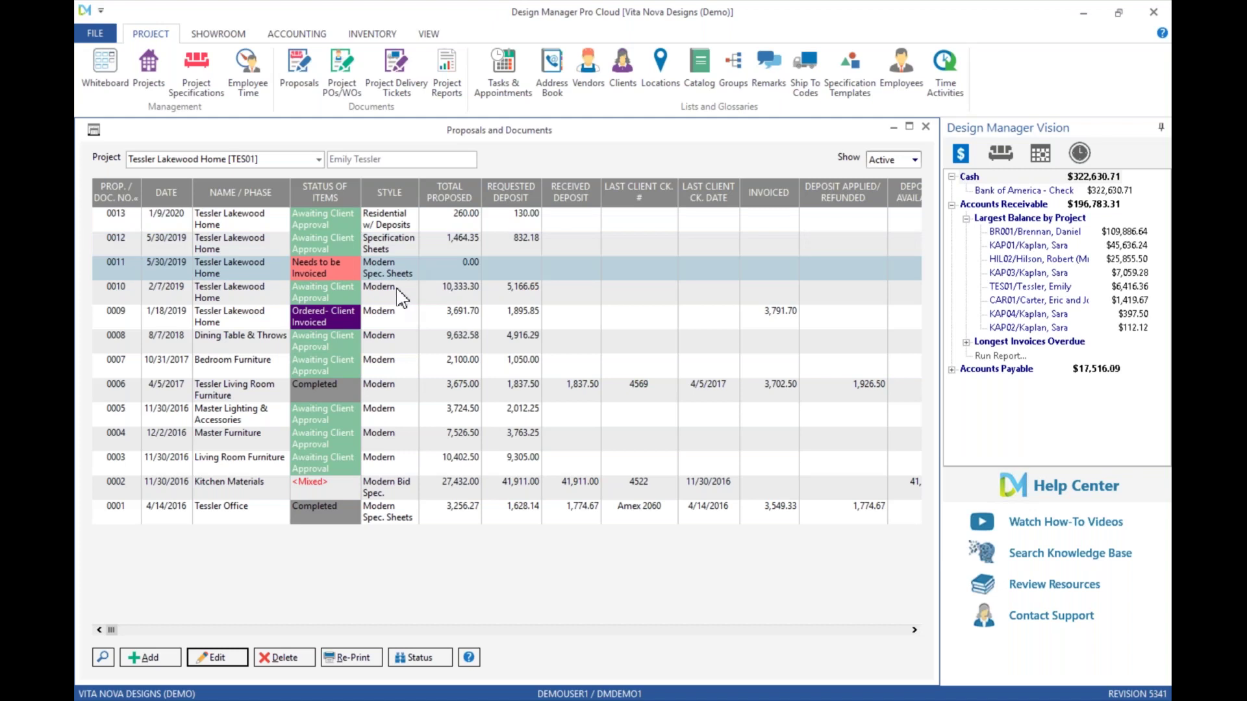
left_click(394, 359)
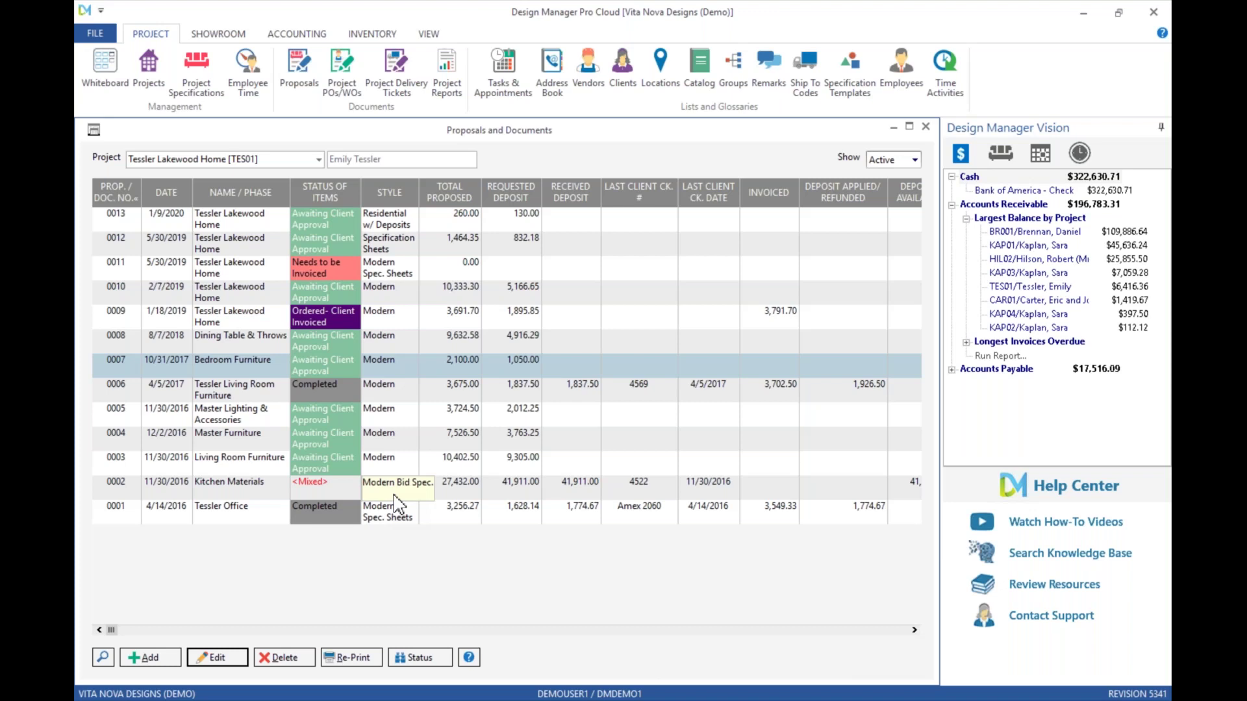
left_click(475, 389)
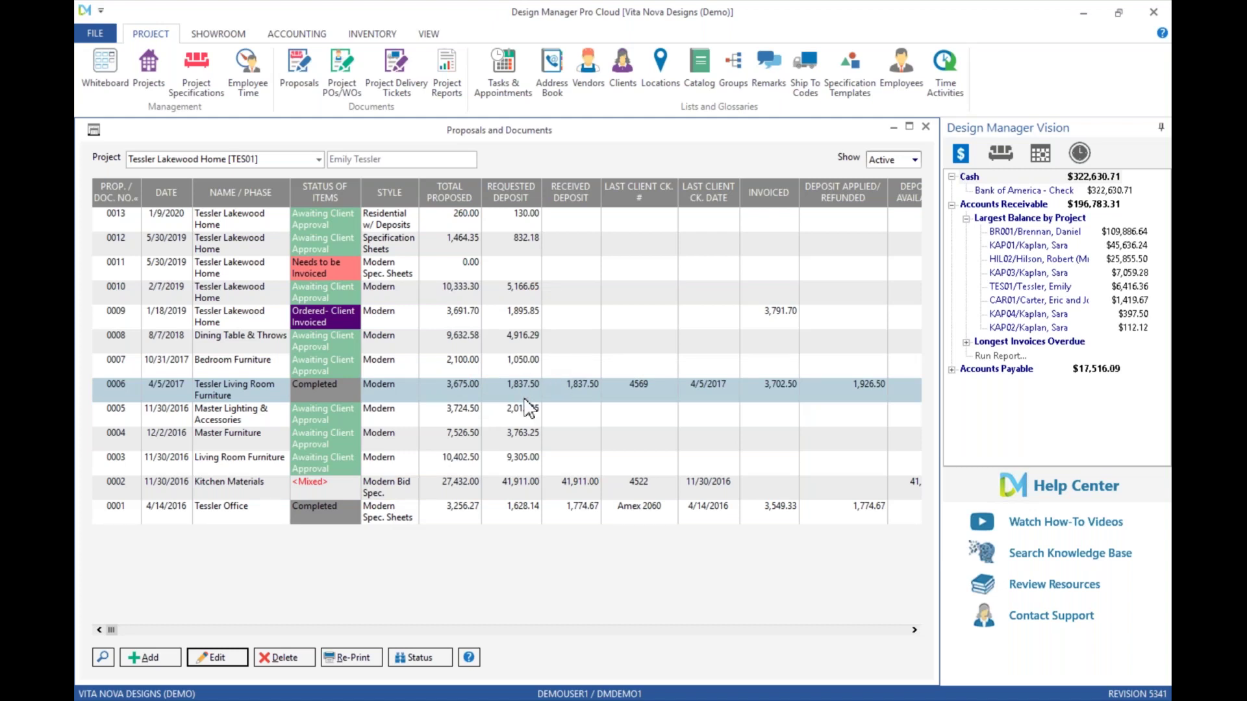
left_click(569, 399)
left_click(914, 630)
left_click(914, 630)
left_click(915, 630)
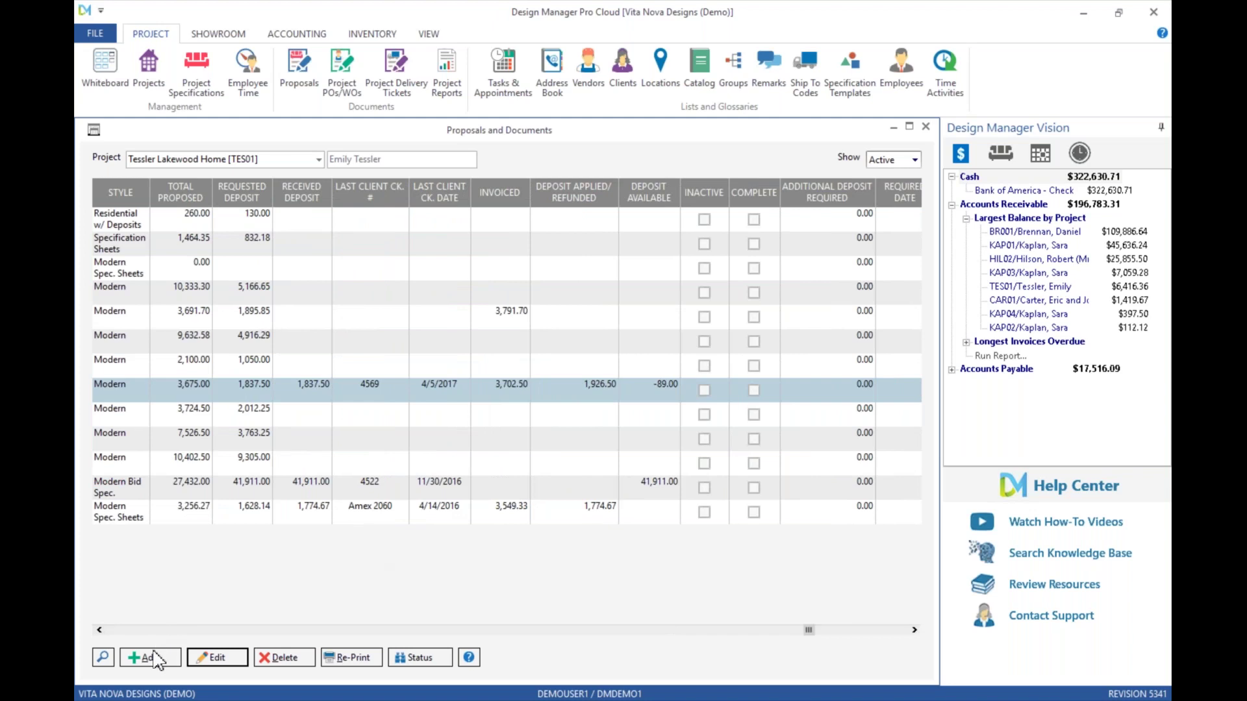
scroll(123, 628, "left", 3)
scroll(124, 629, "right", 5)
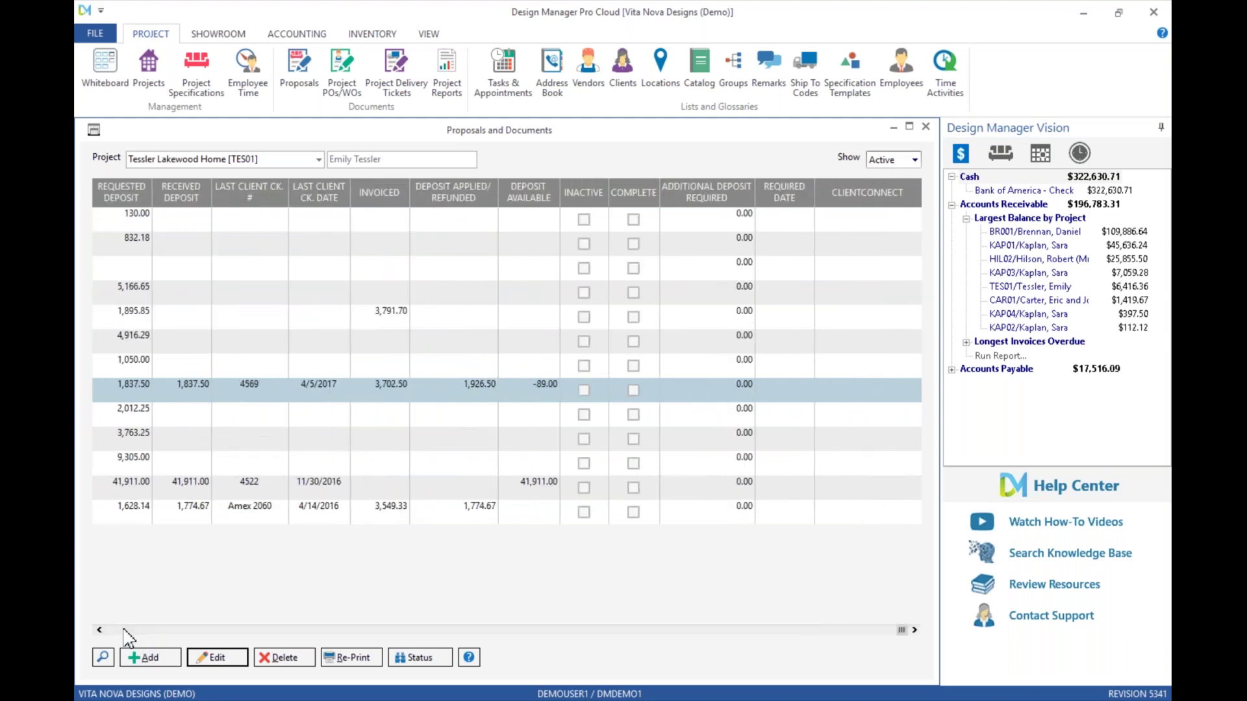
scroll(123, 628, "left", 3)
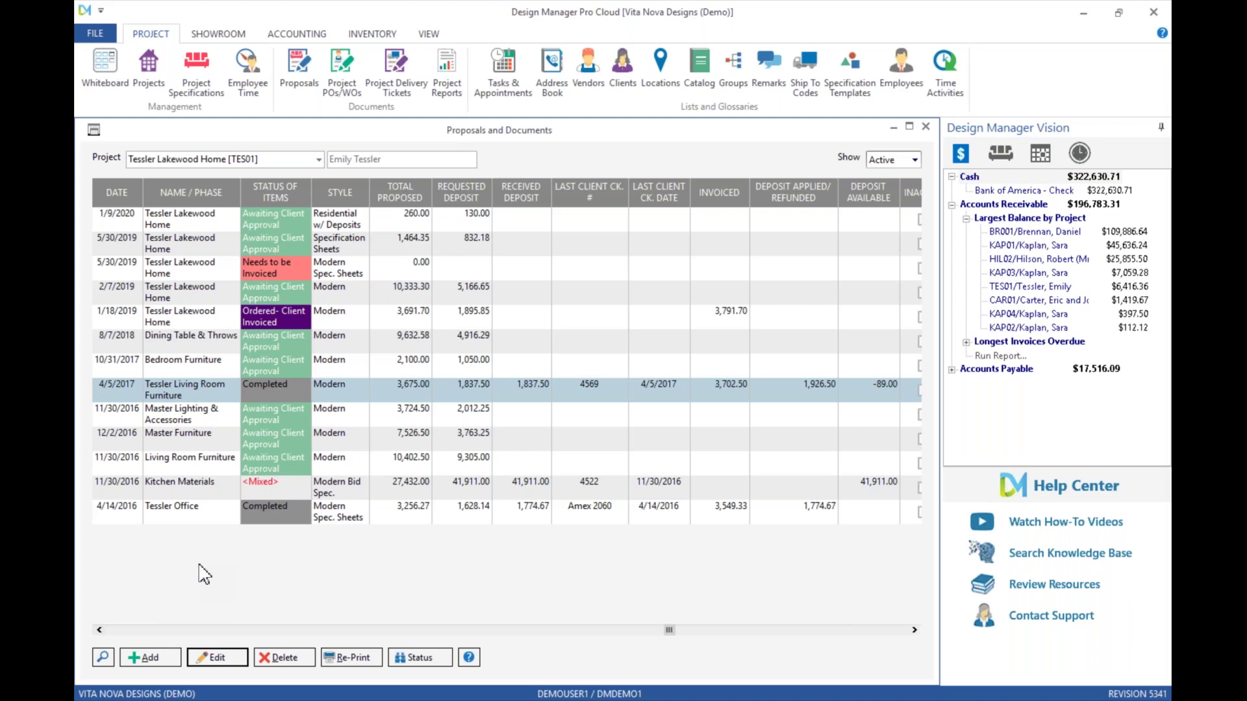
- Add a new proposal, select the ceramic vase item, and begin editing the proposal name
left_click(155, 659)
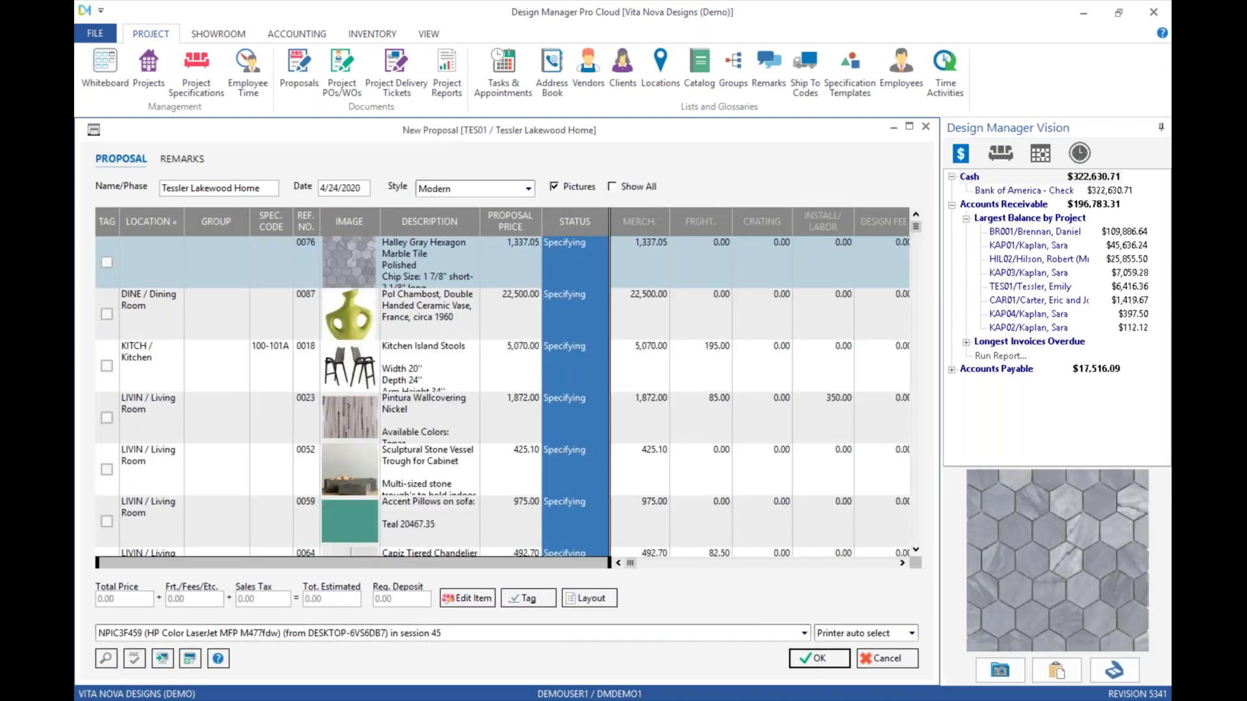
left_click(444, 321)
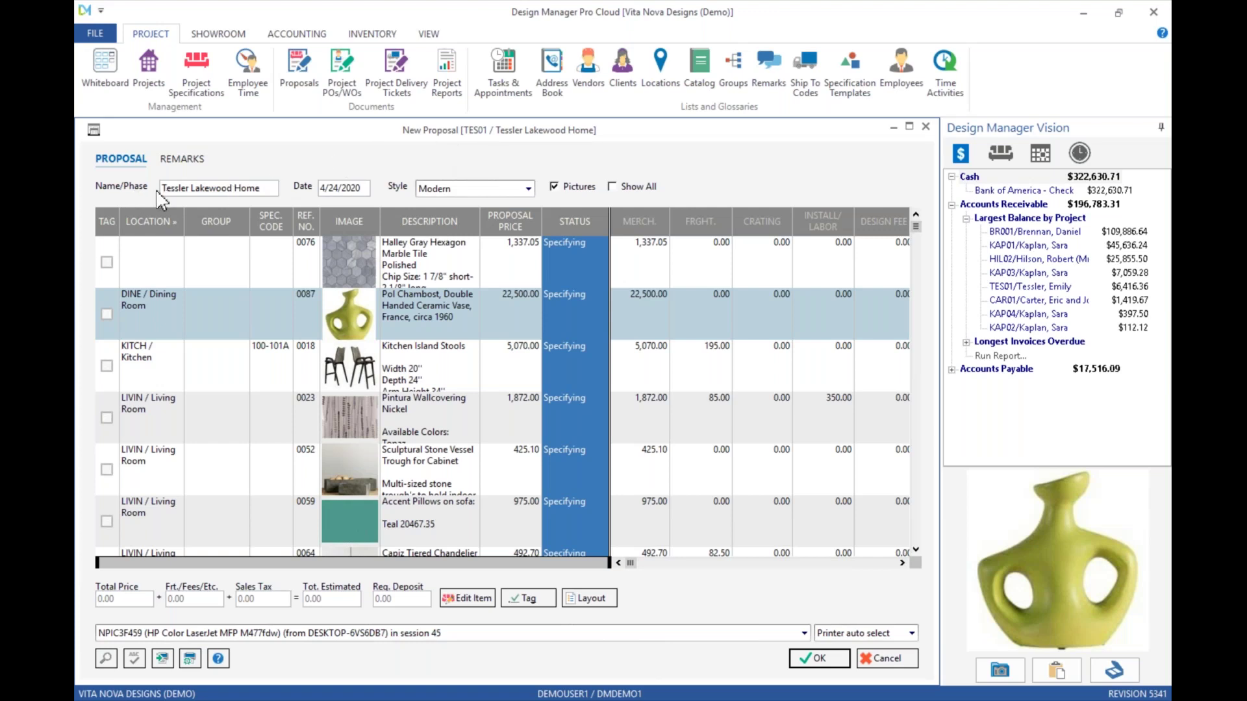
left_click(270, 194)
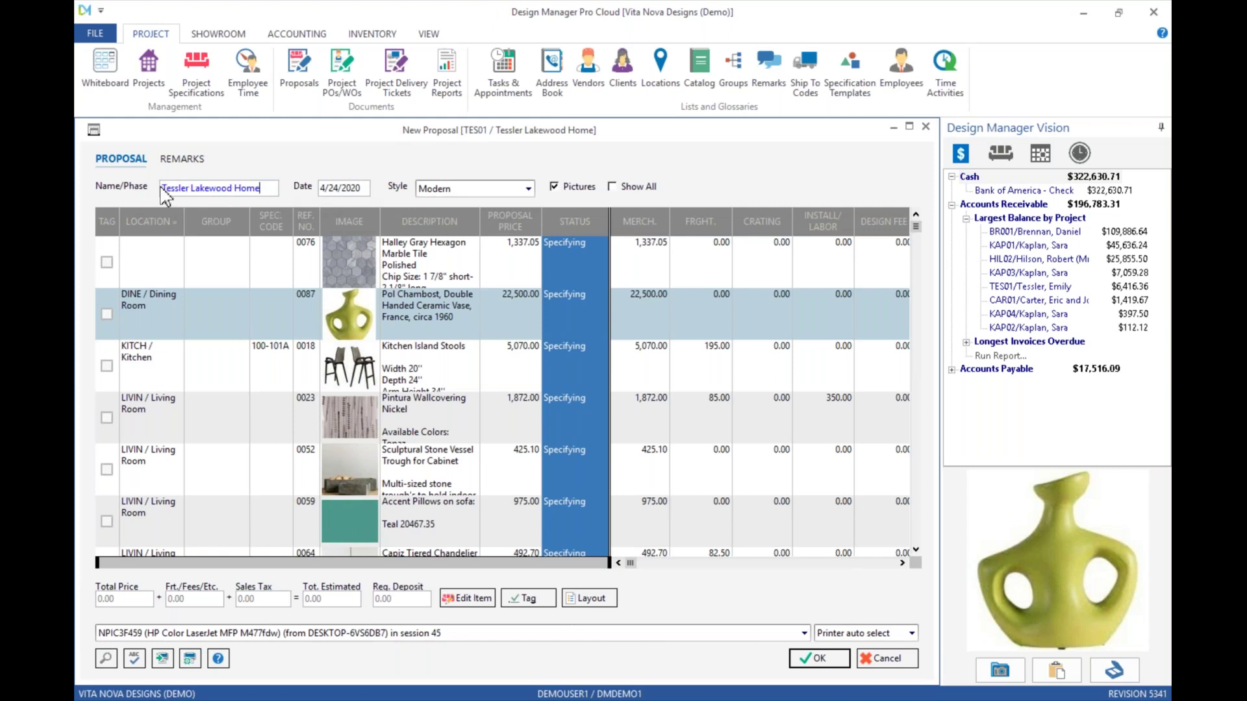
- Replace the Name/Phase text with 'Ceramic Vase', then move to the Date and Style fields
triple_click(219, 190)
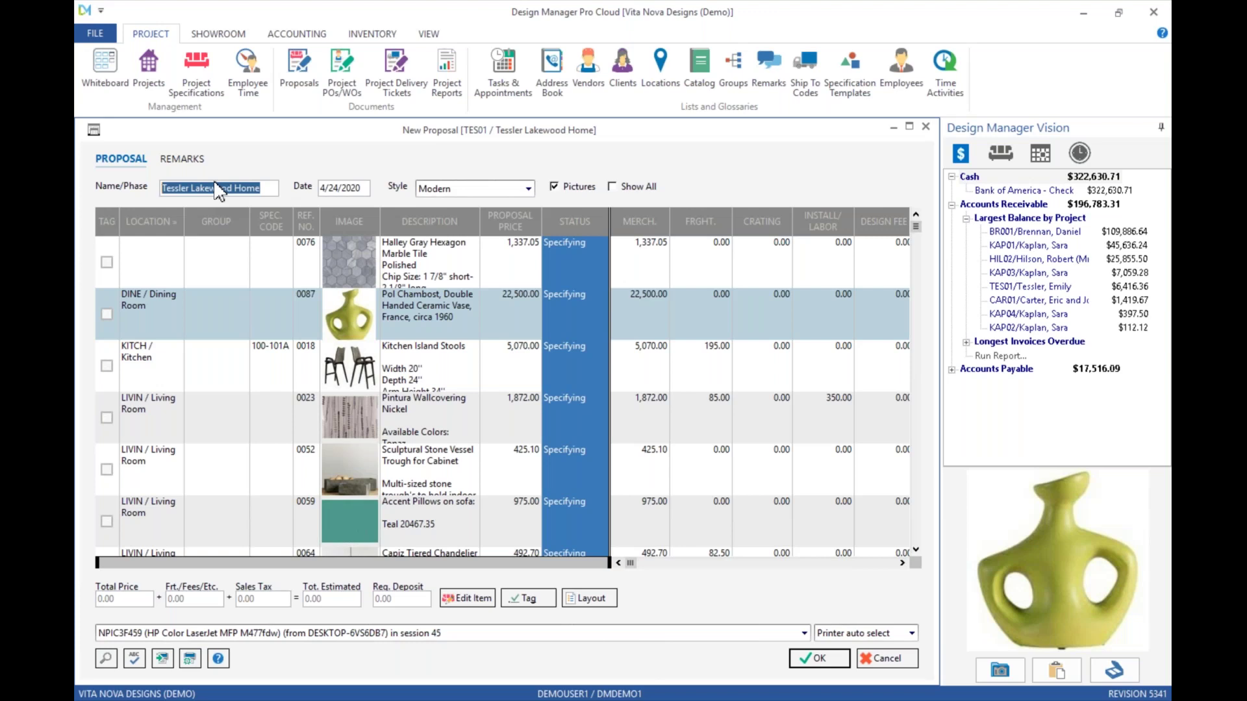
type("Ceramic Vase")
left_click(358, 189)
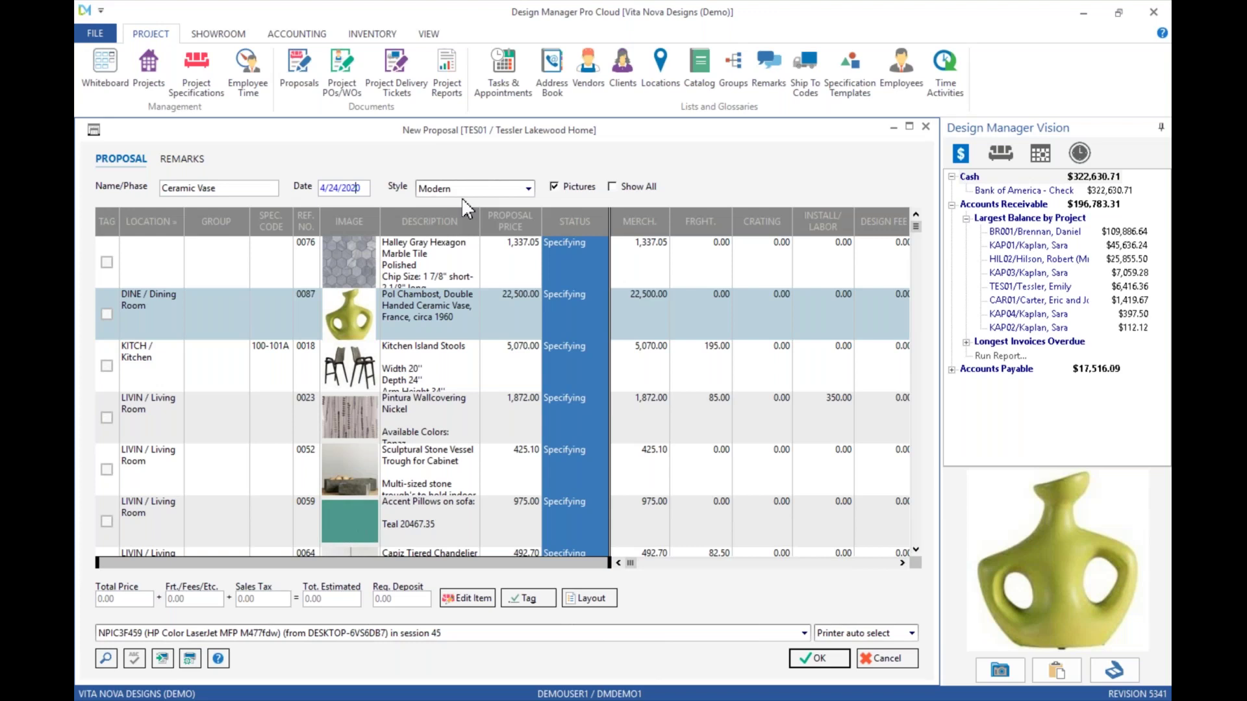
left_click(529, 191)
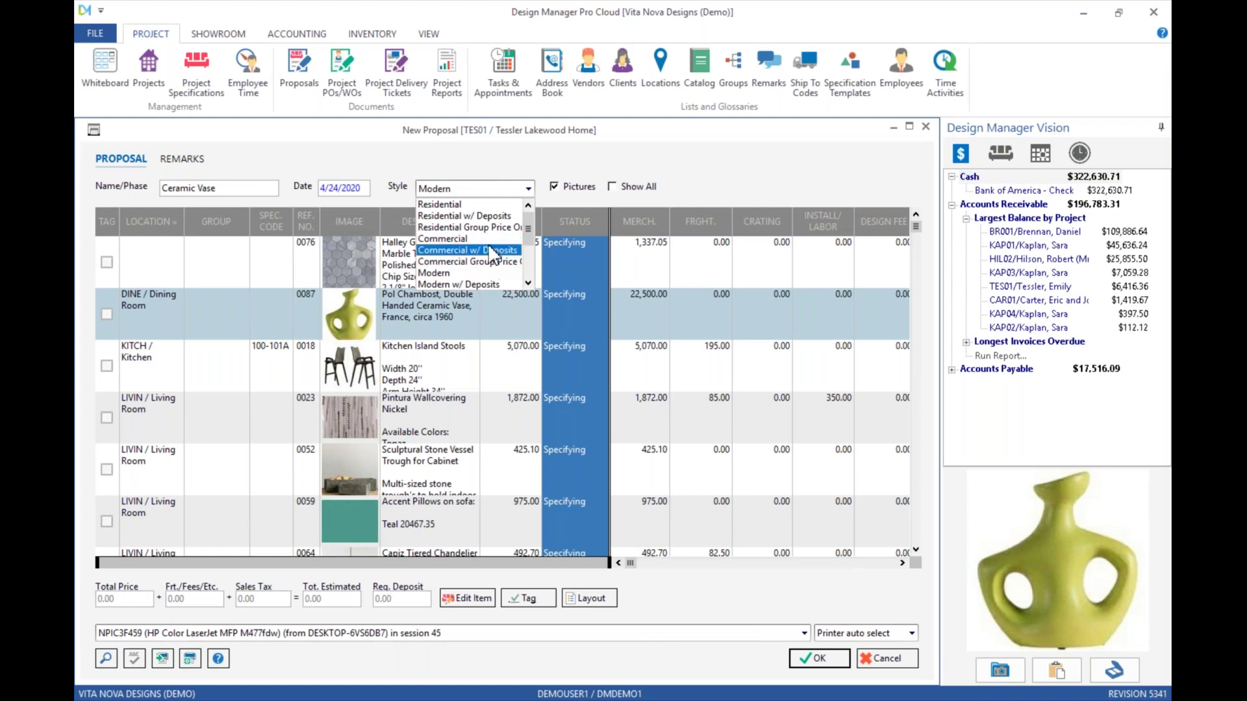
- Set the proposal style to Modern Spec. Sheets, tag only the DINE vase, and preview sheet 0014
left_click(528, 283)
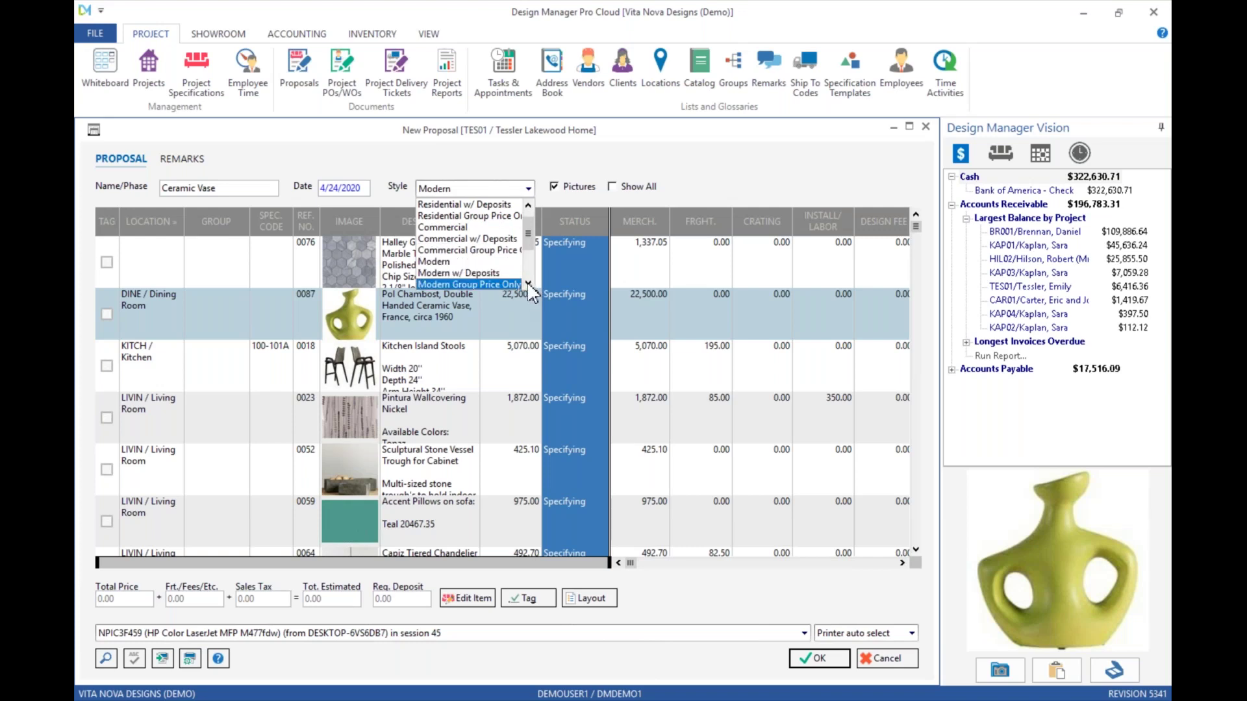
left_click(528, 284)
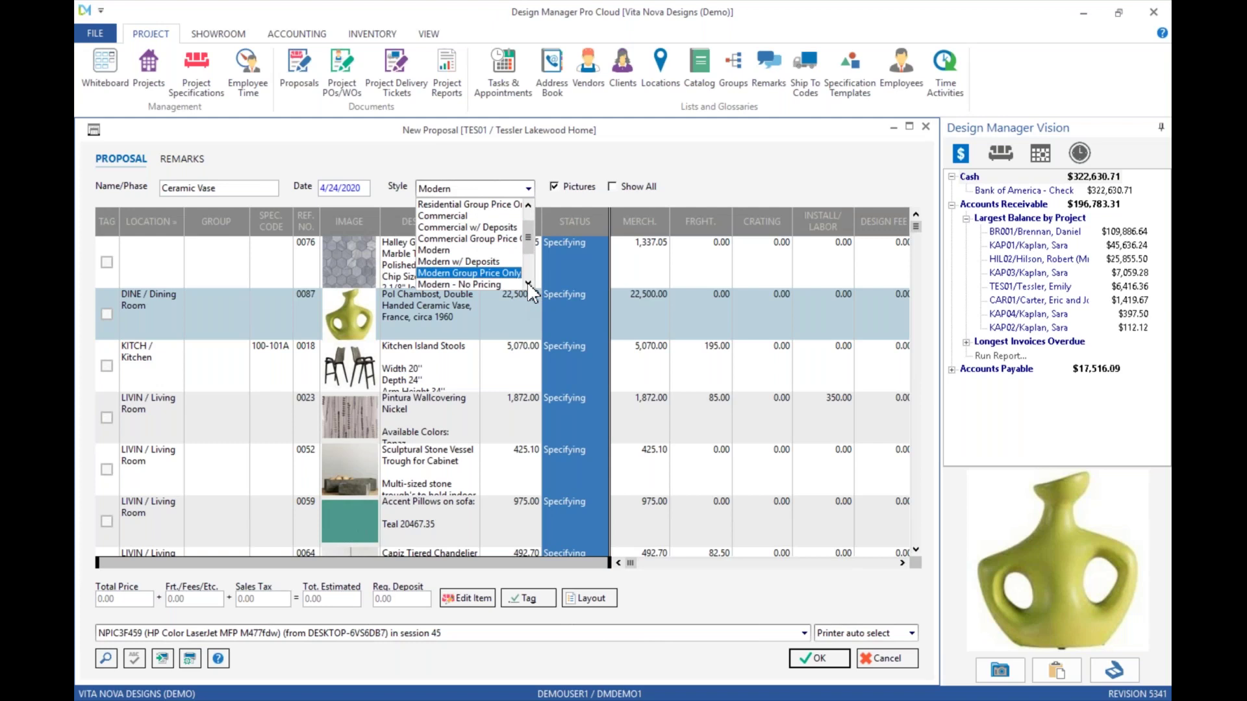
left_click(528, 284)
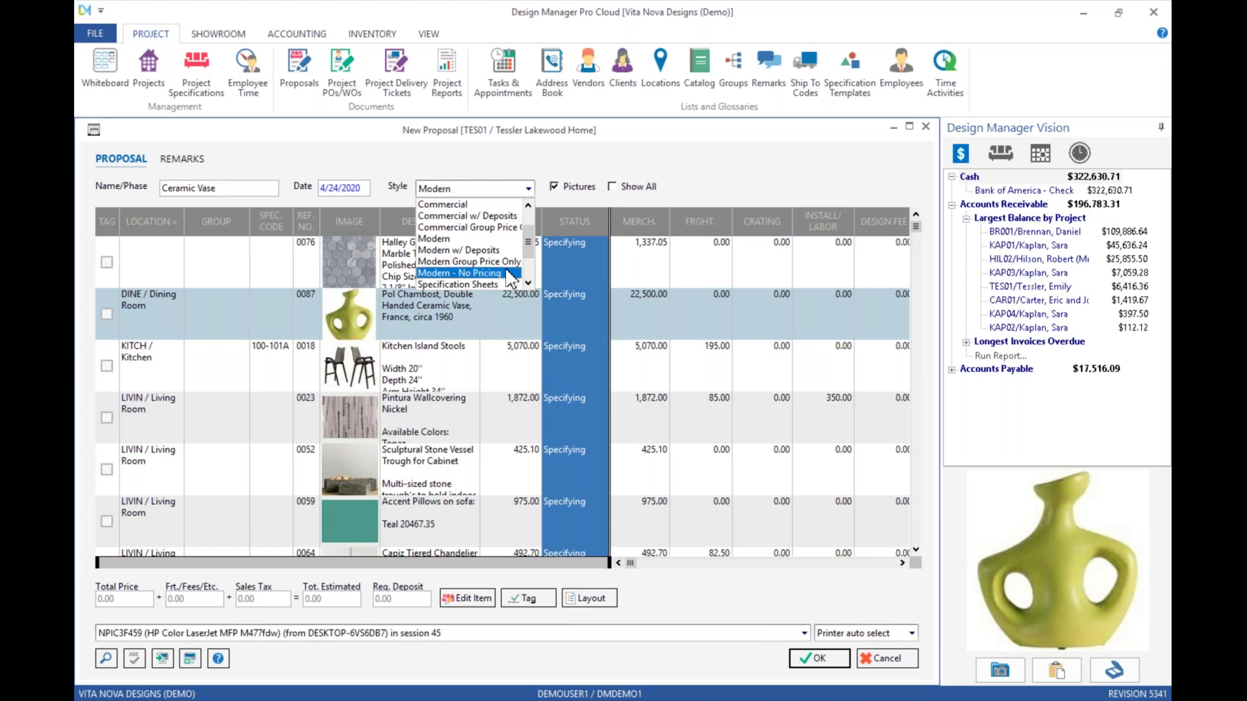
left_click(528, 283)
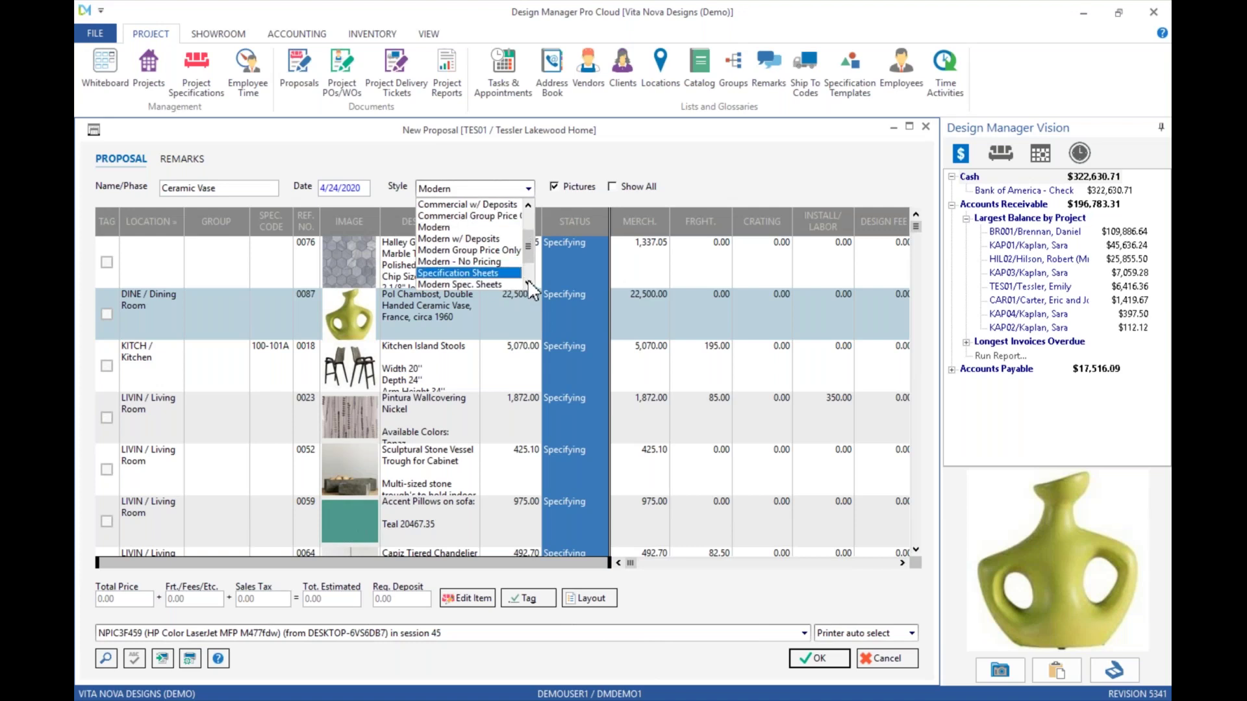
left_click(528, 283)
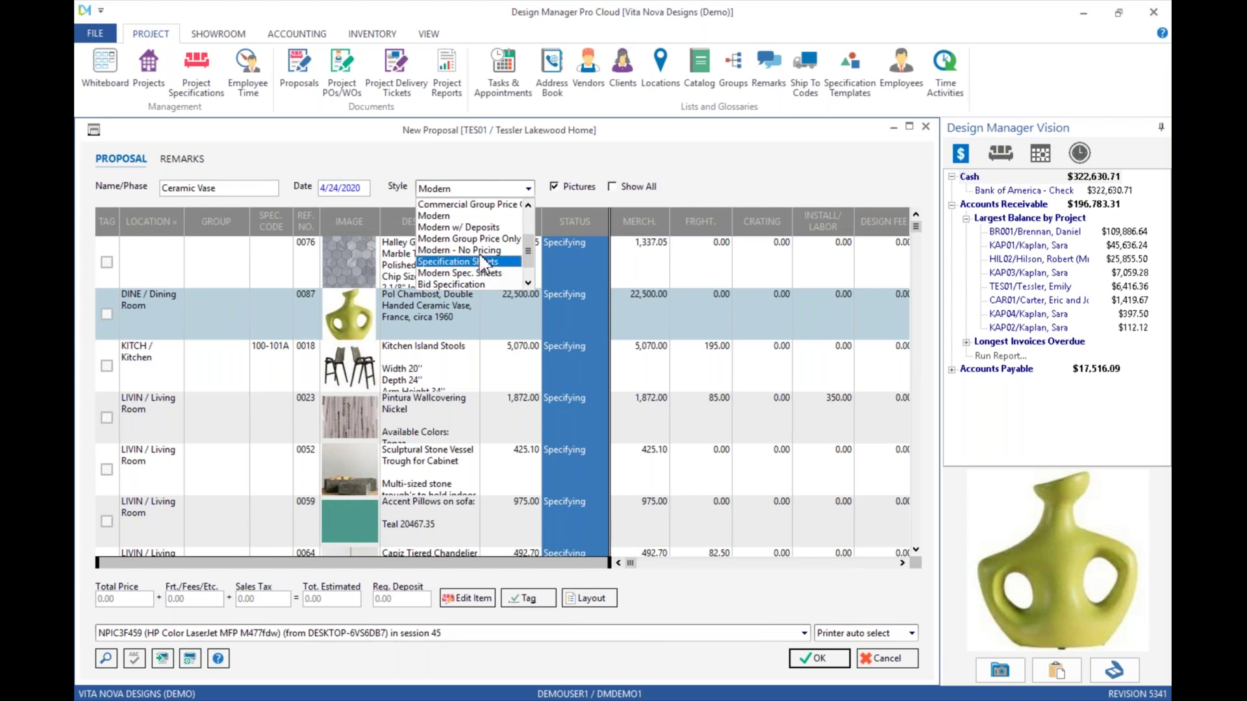
left_click(527, 283)
left_click(527, 283)
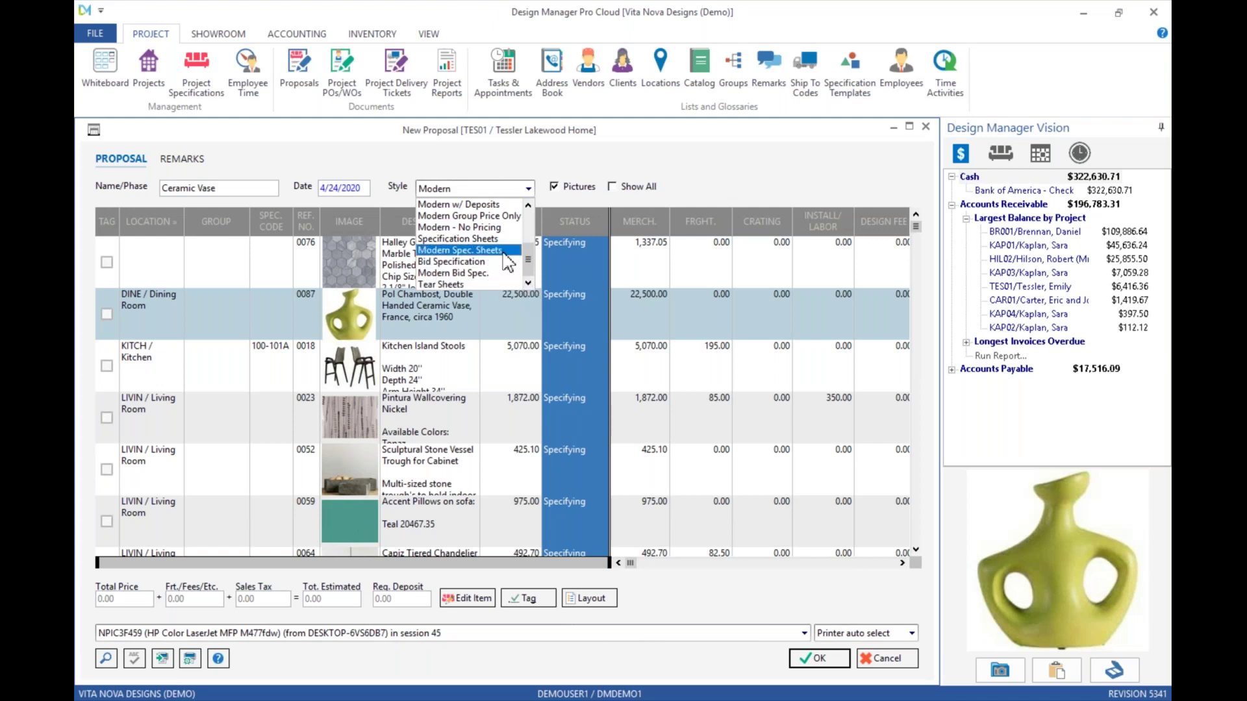
left_click(448, 251)
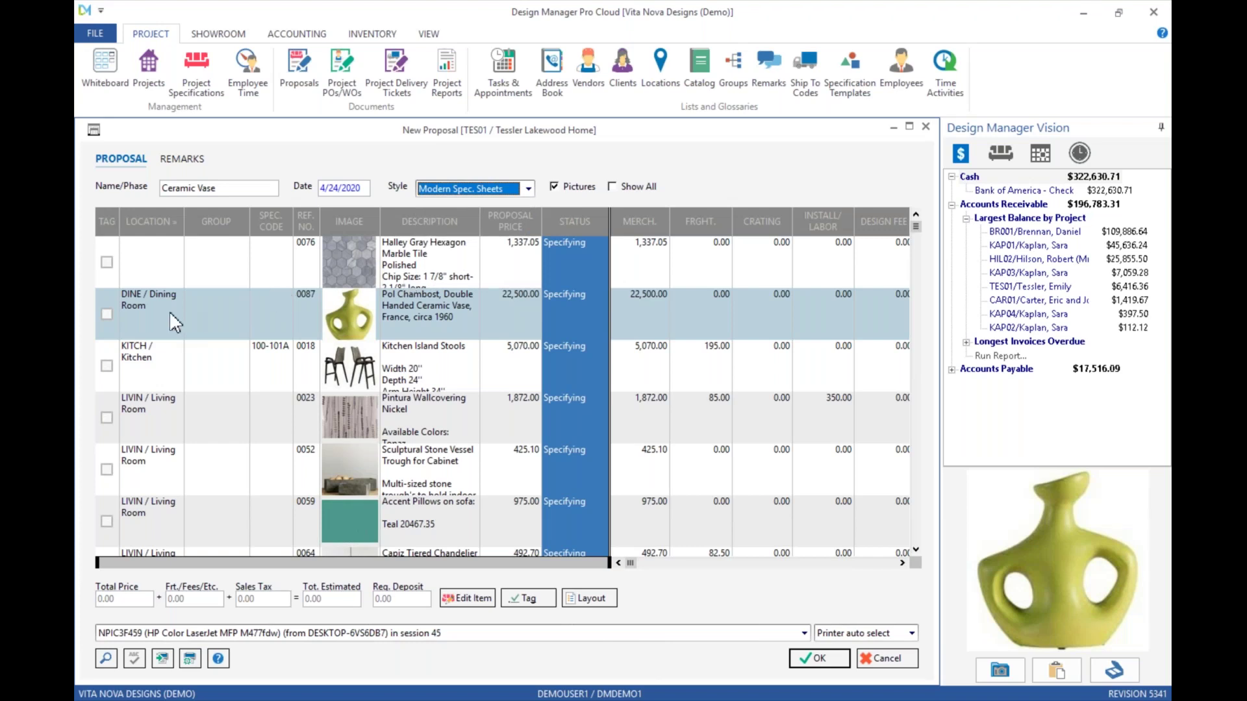
left_click(109, 314)
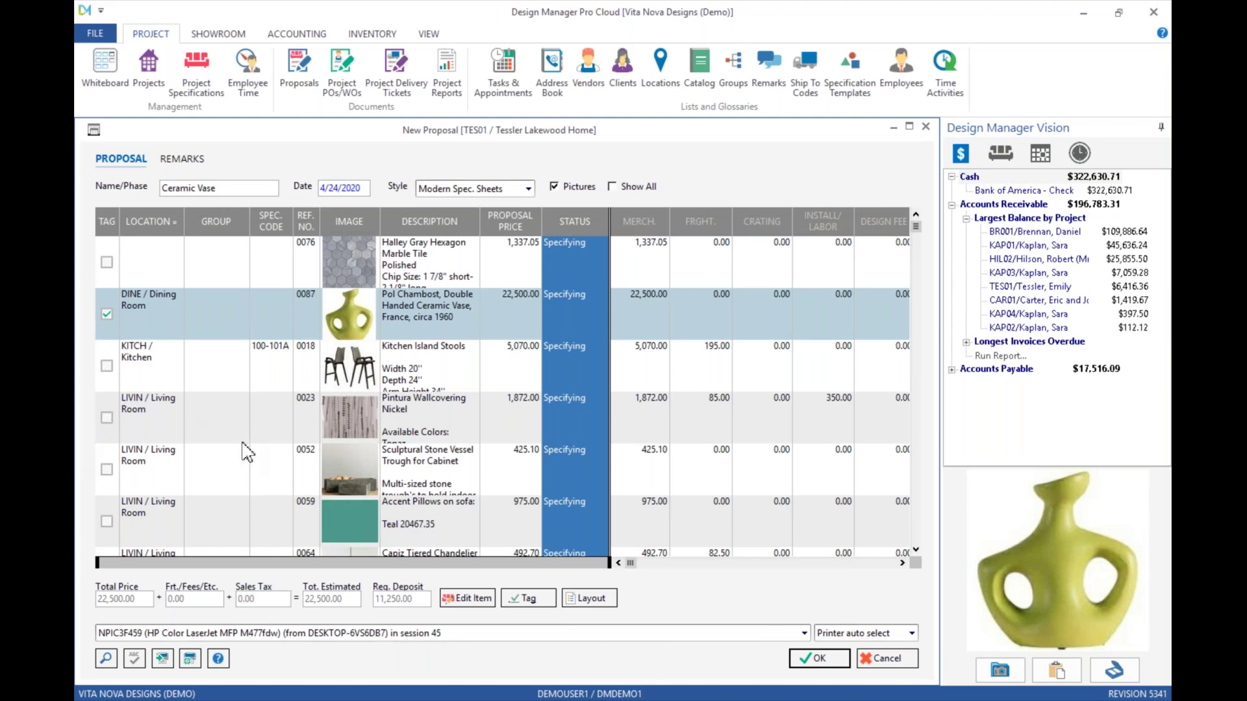
left_click(829, 661)
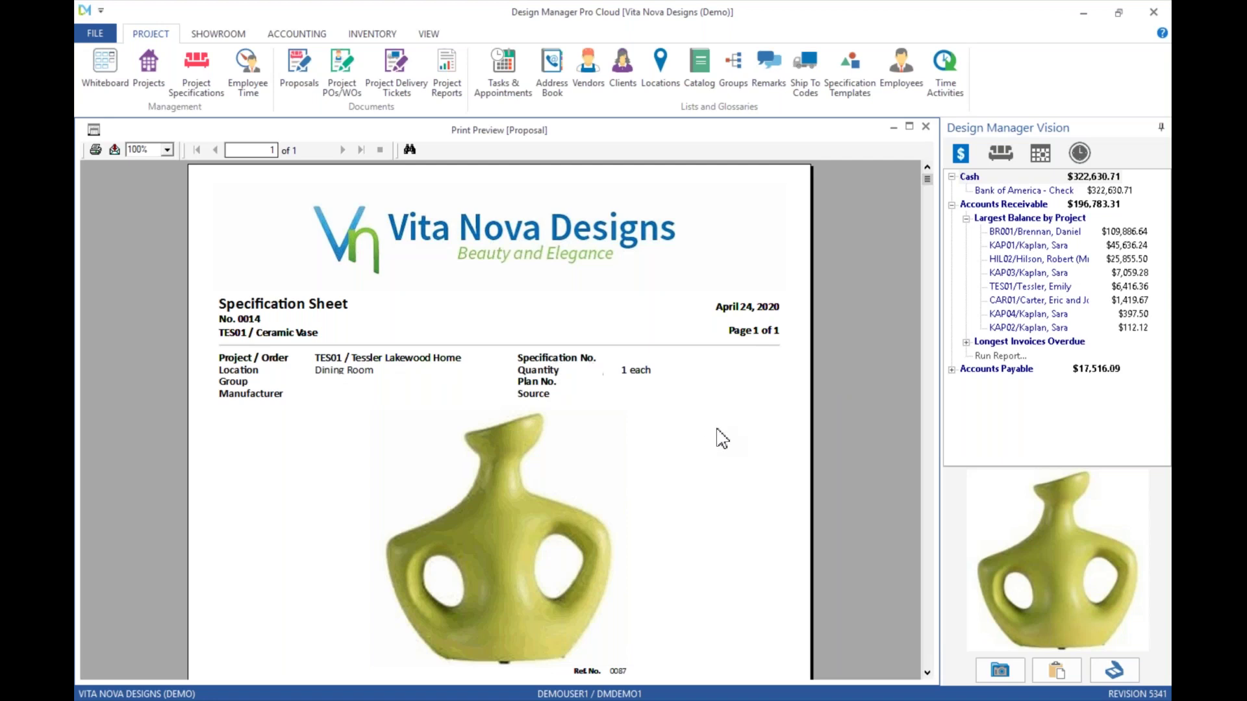
- Scroll the vase spec sheet preview, close it, and back out of Print Proposal without accepting
left_click(927, 673)
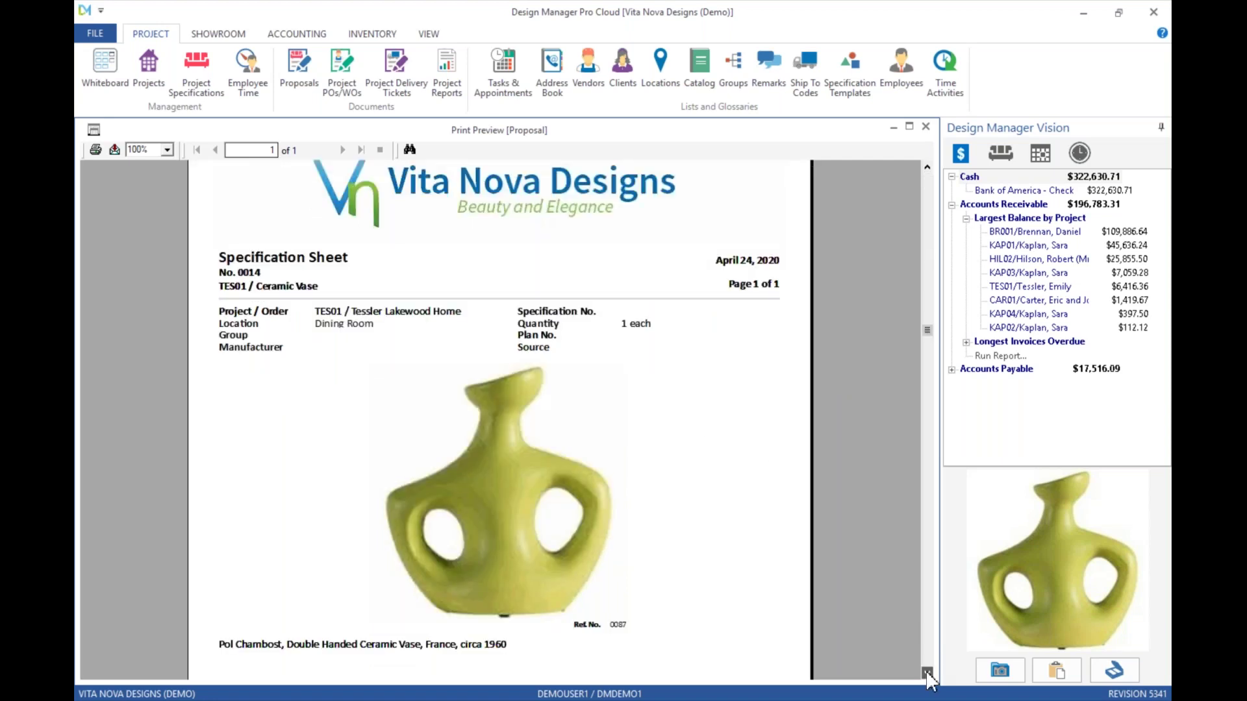
left_click(927, 674)
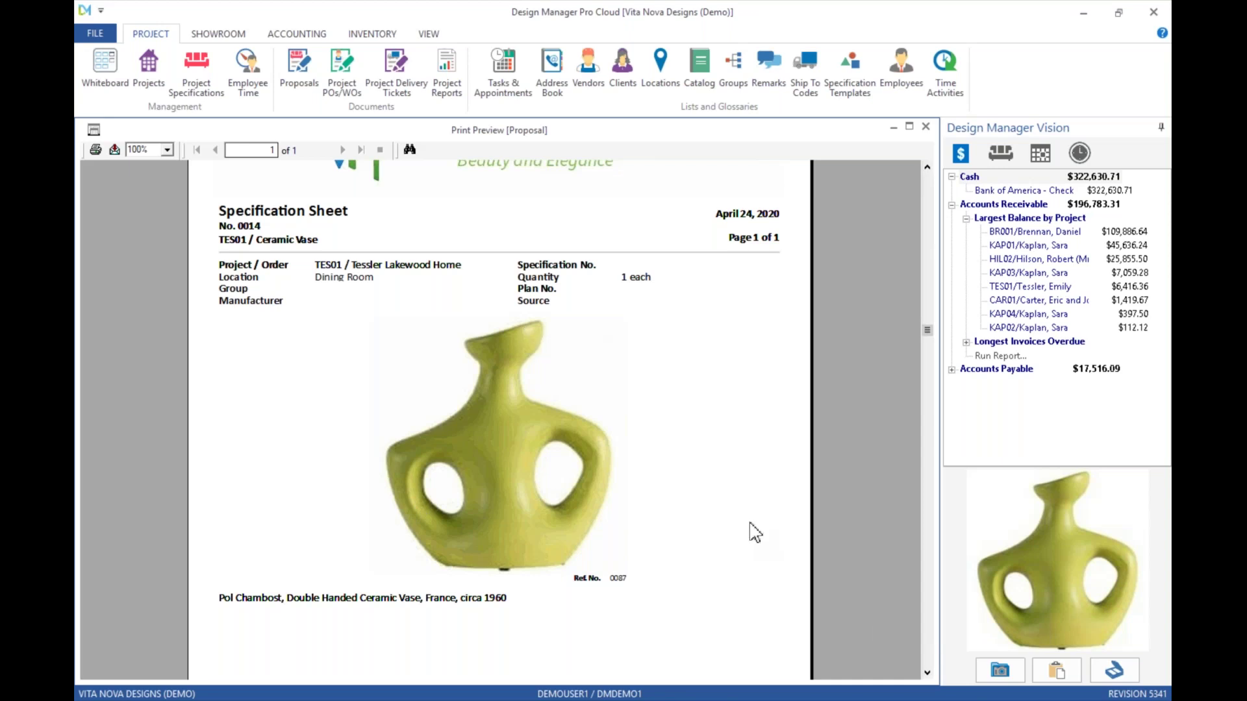
left_click(926, 673)
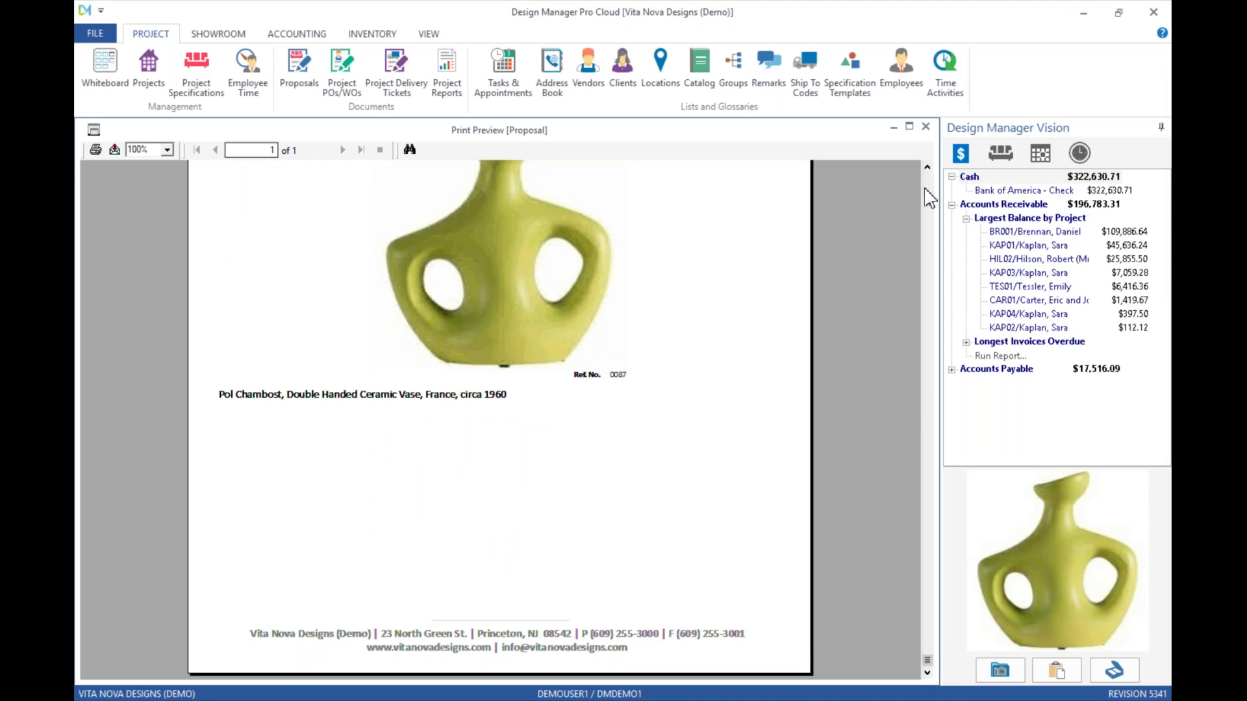
left_click(925, 126)
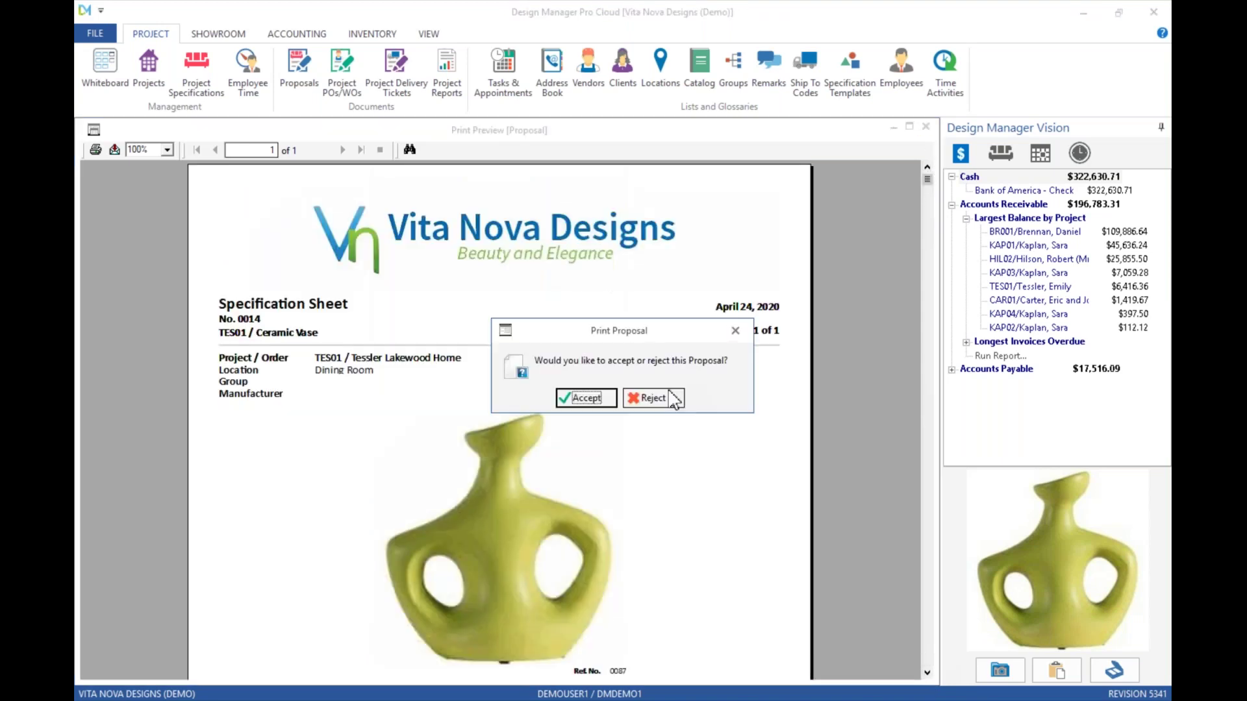
left_click(652, 398)
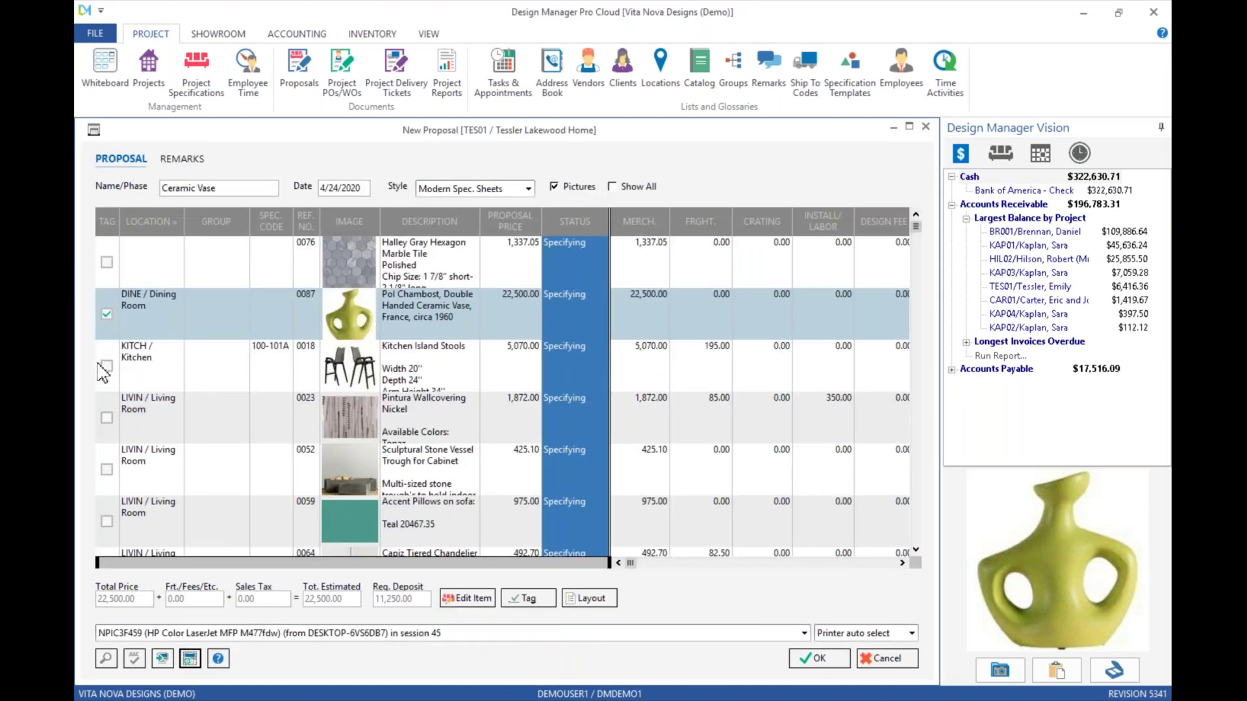
- Tag the Kitchen Island Stools and preview page 2, checking Manufacturer CB2 and Source A Rudin Designs
left_click(106, 367)
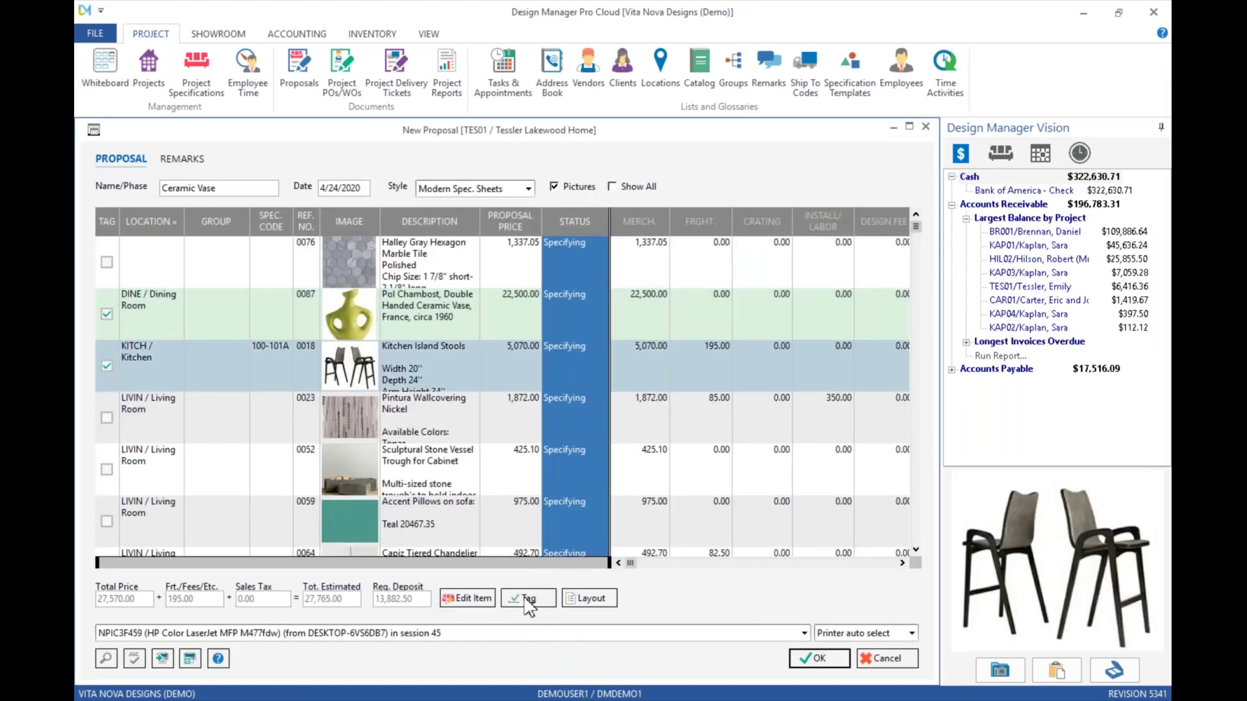
left_click(821, 661)
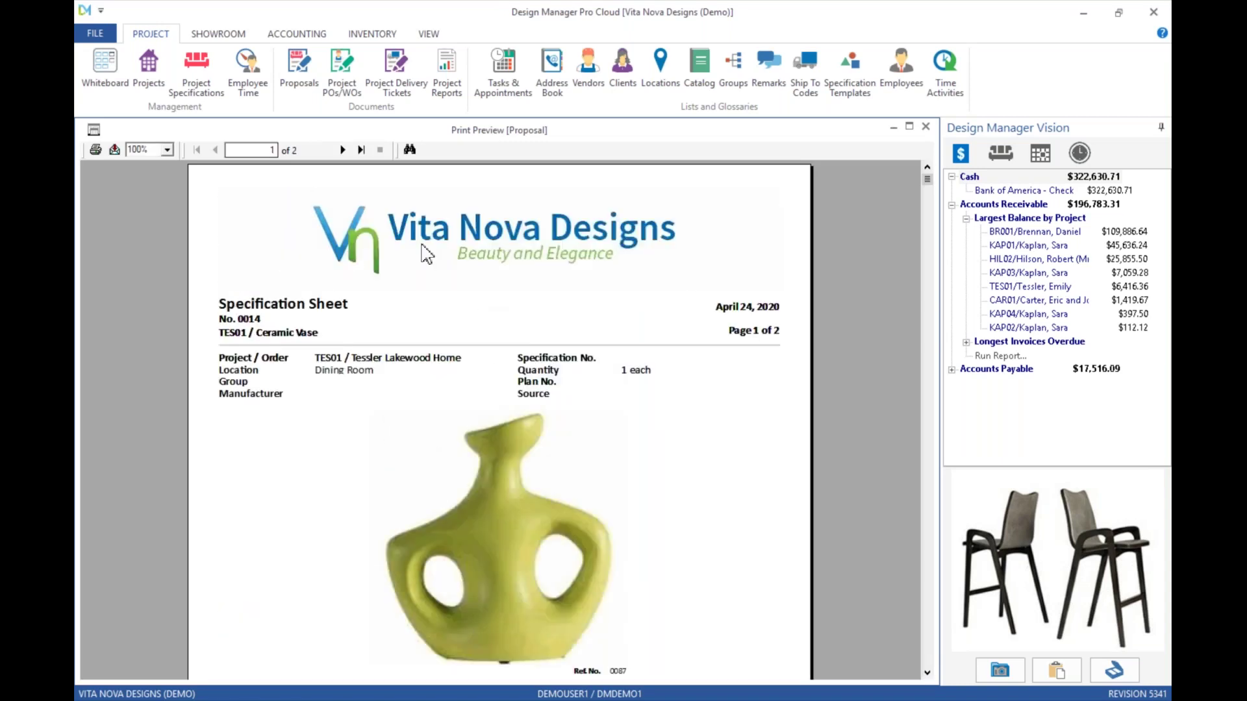
left_click(342, 150)
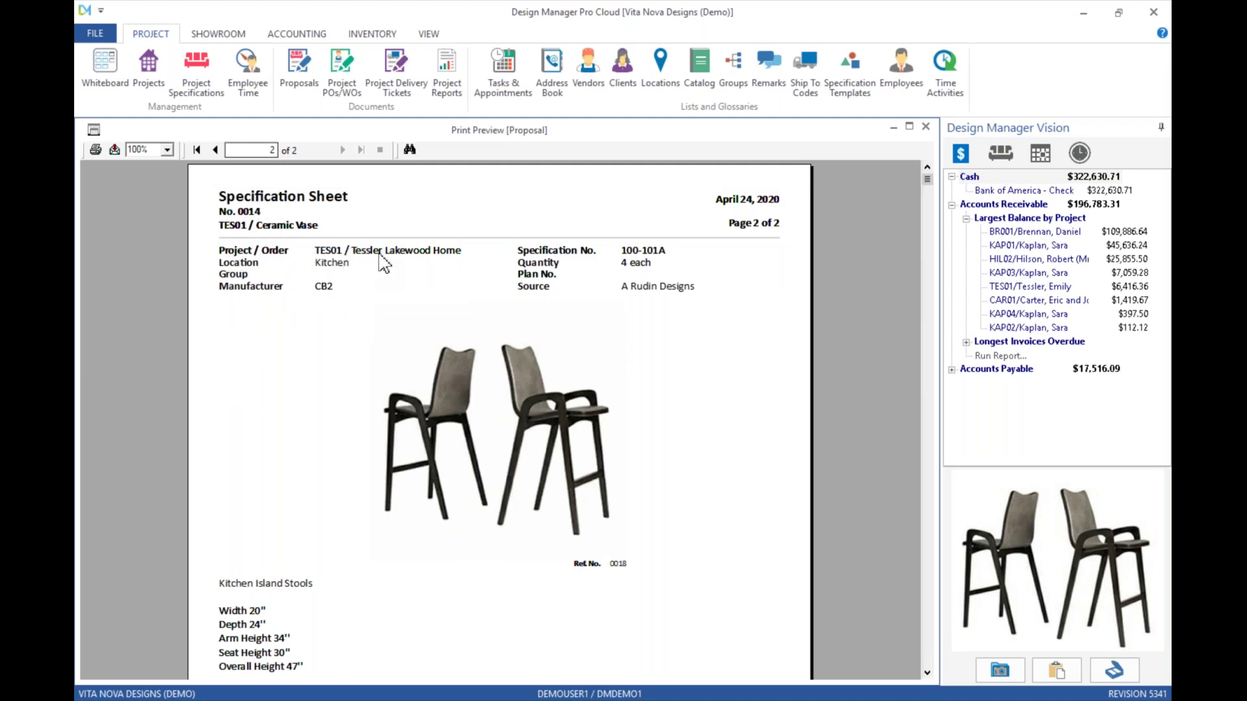
left_click(329, 290)
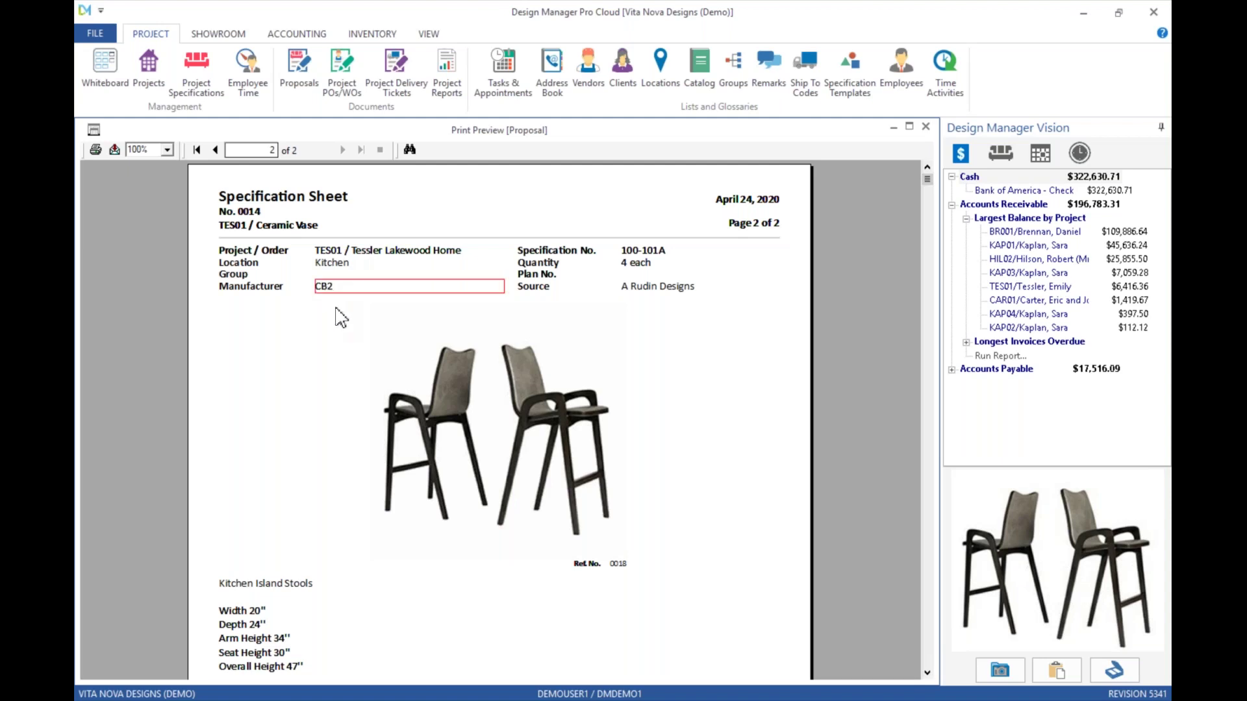
left_click(664, 291)
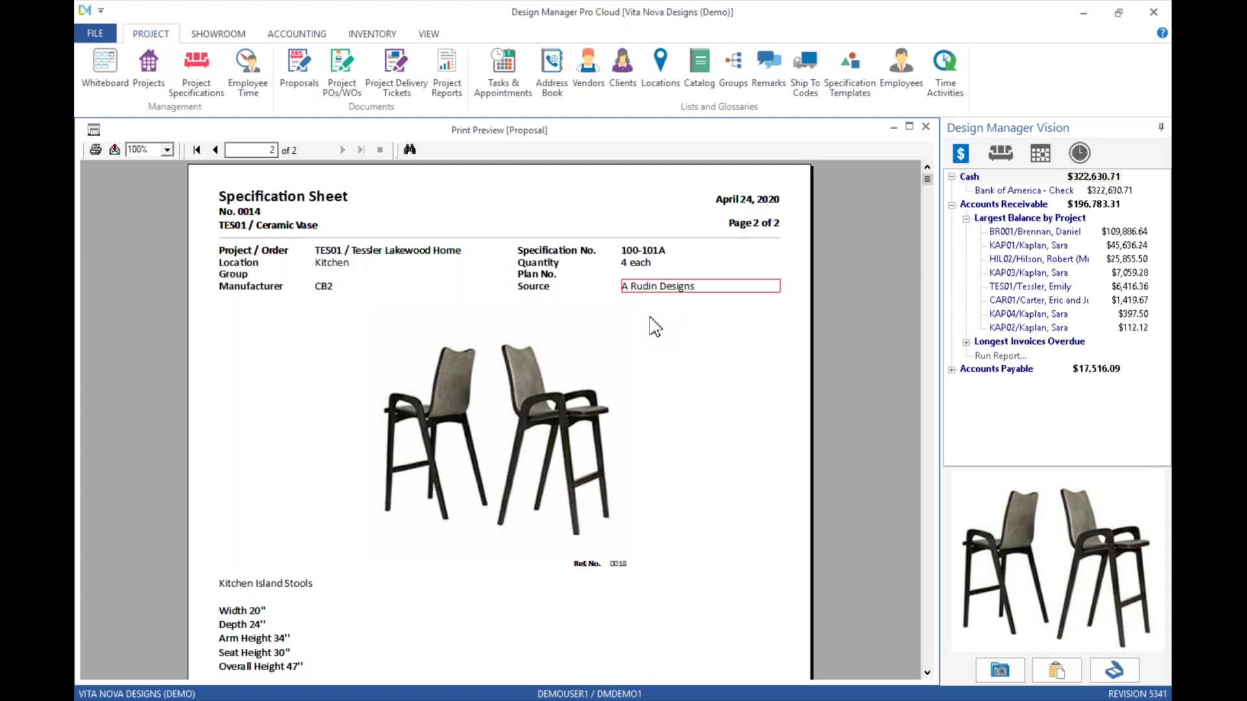
- Scroll and close the two-page preview, then reject the proposal
left_click(927, 673)
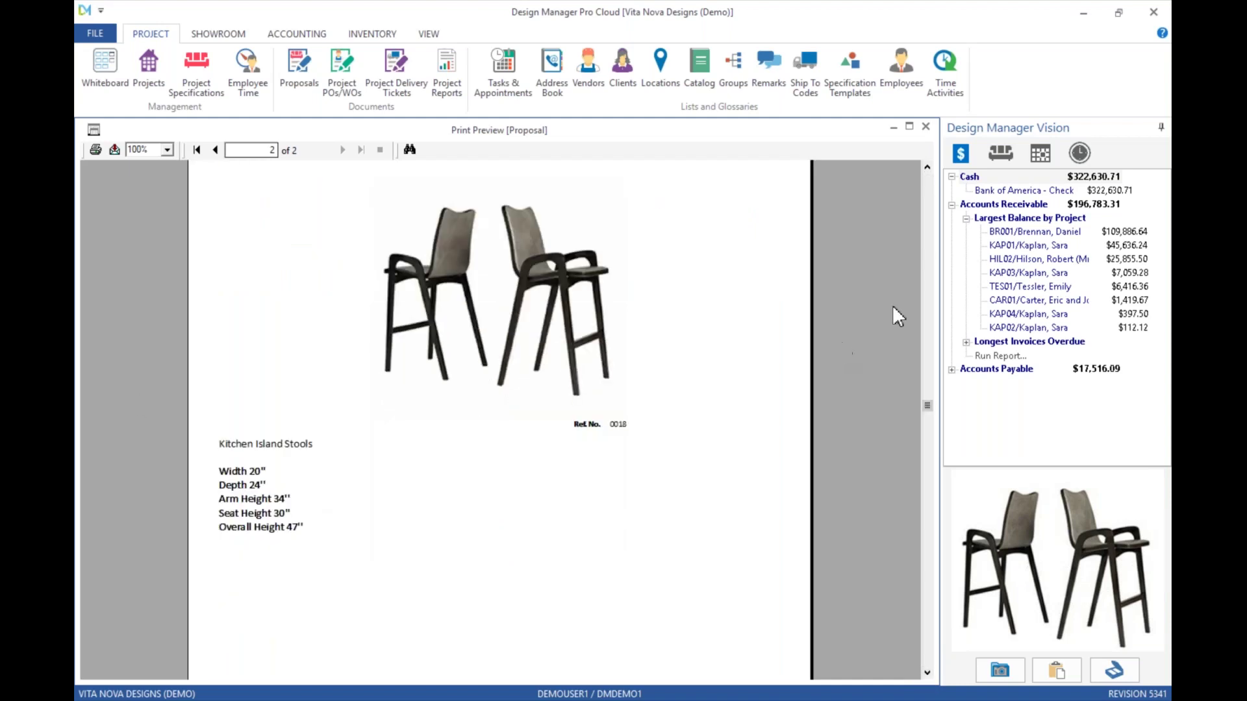
left_click(928, 185)
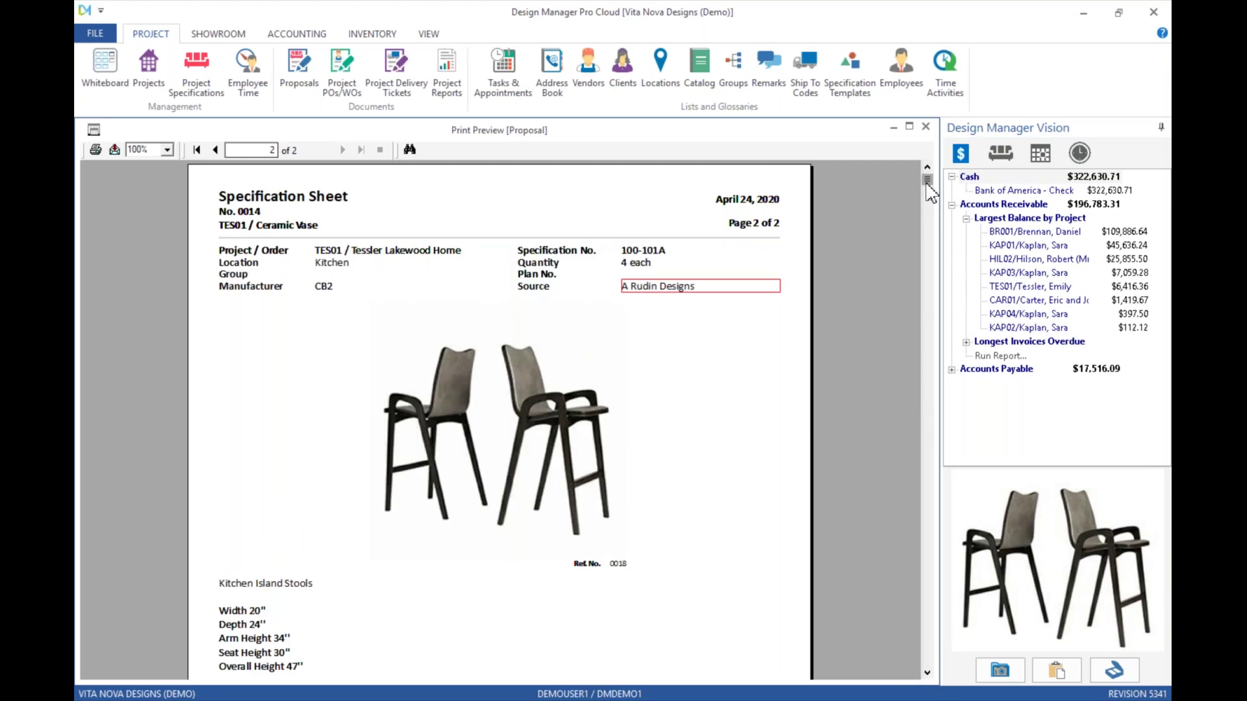
left_click(925, 127)
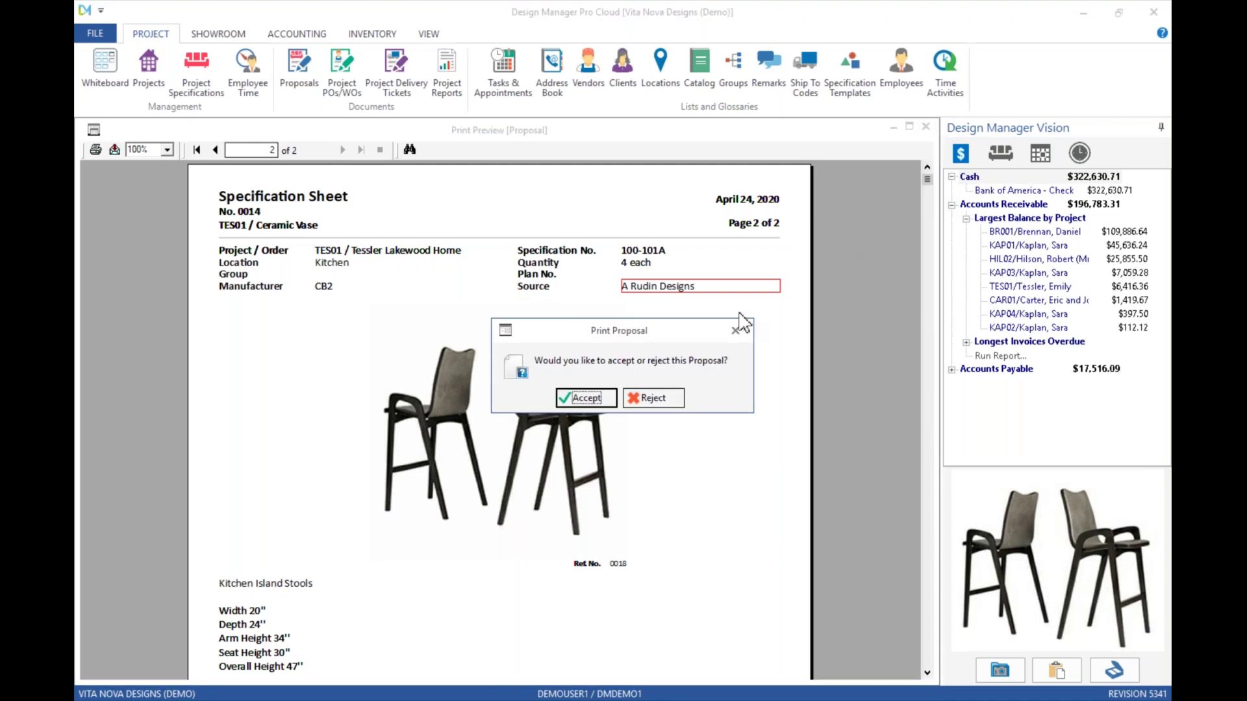
left_click(675, 400)
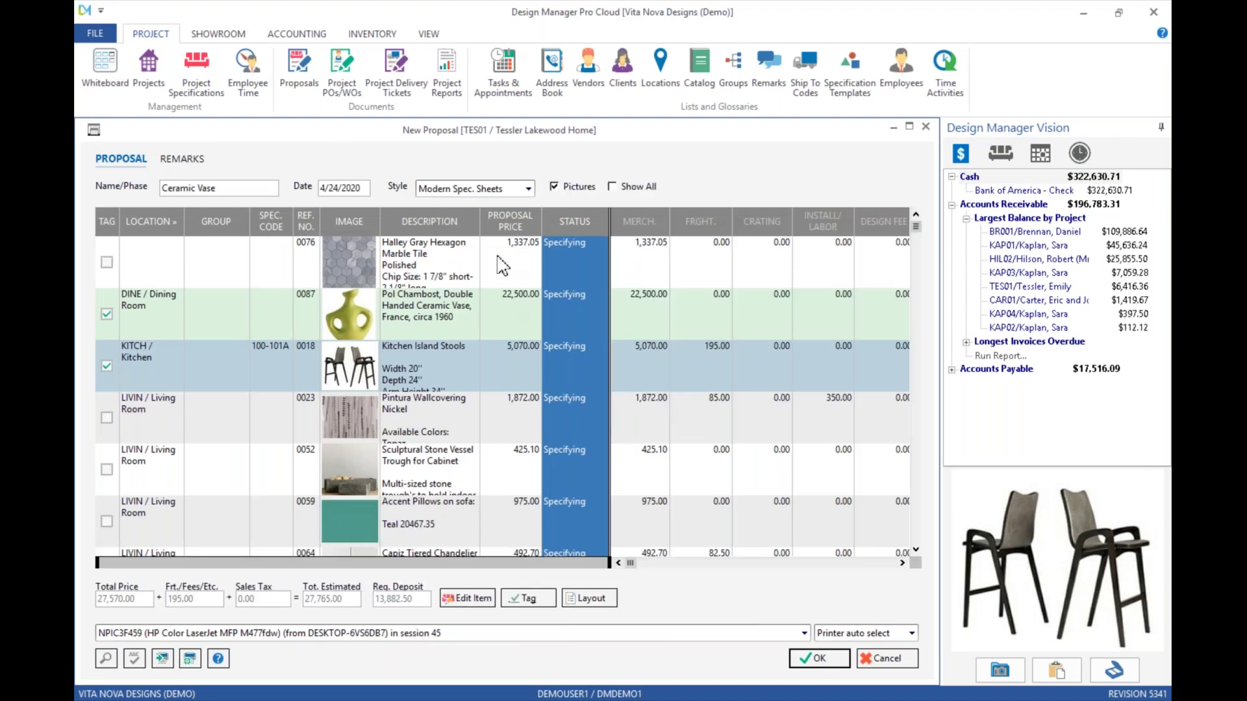
- Switch the proposal style to Tear Sheets and generate its preview
left_click(529, 190)
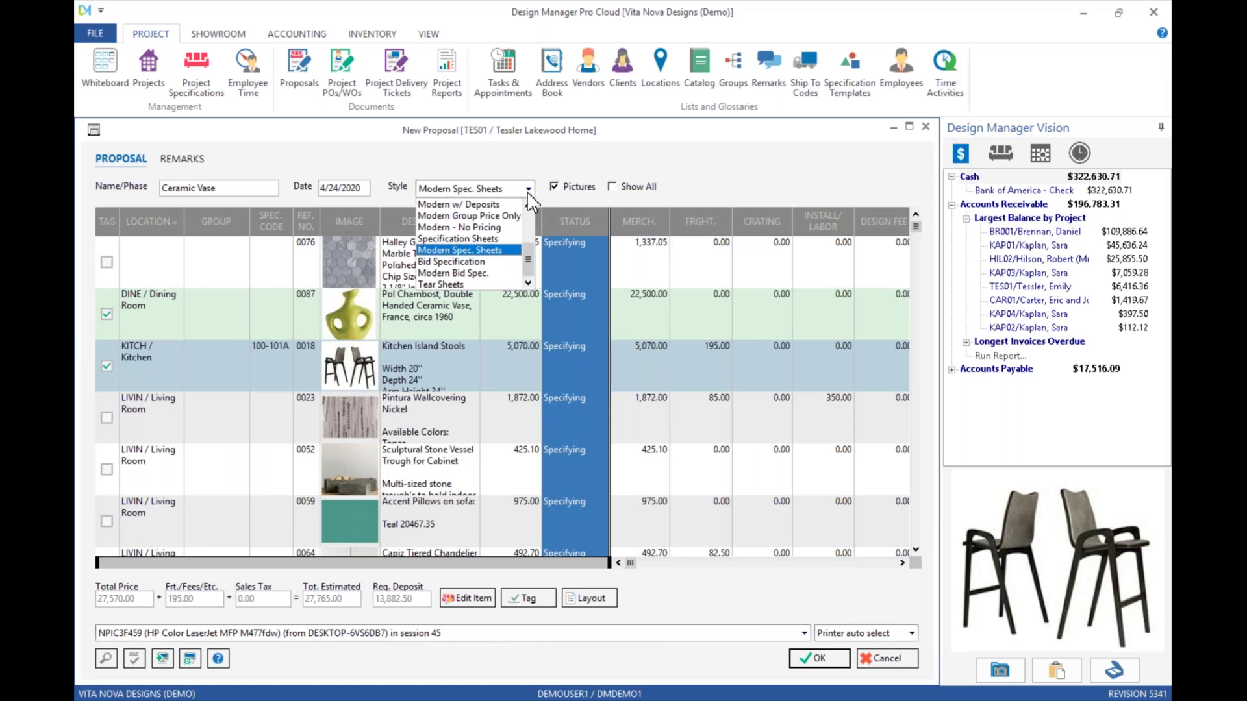
left_click(476, 286)
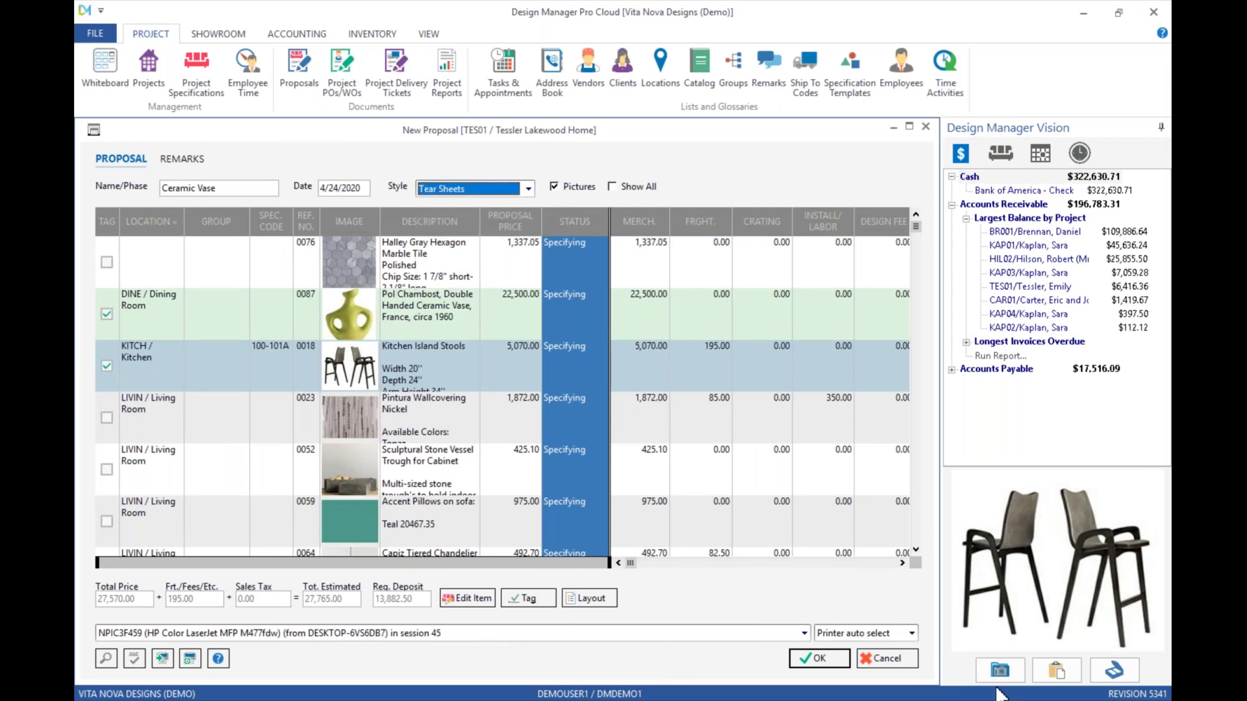
left_click(831, 661)
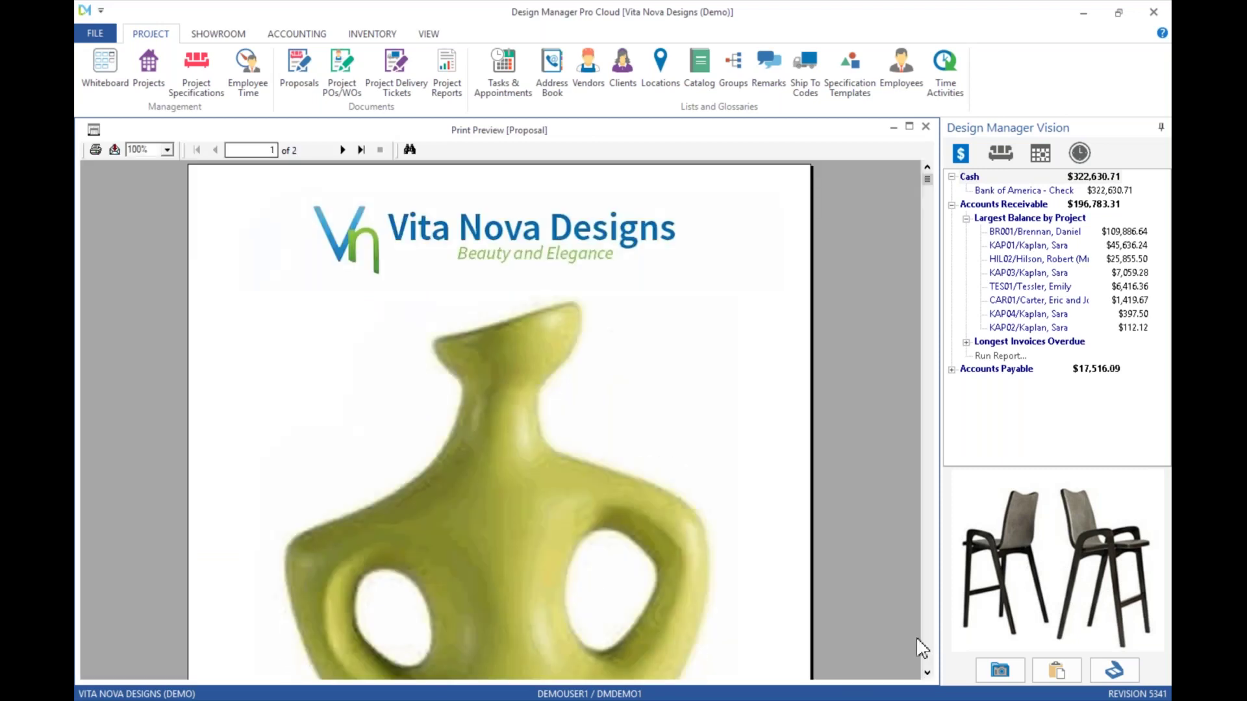
- Scroll through the Tear Sheets preview, close it, and reject that version
left_click(927, 672)
left_click(927, 672)
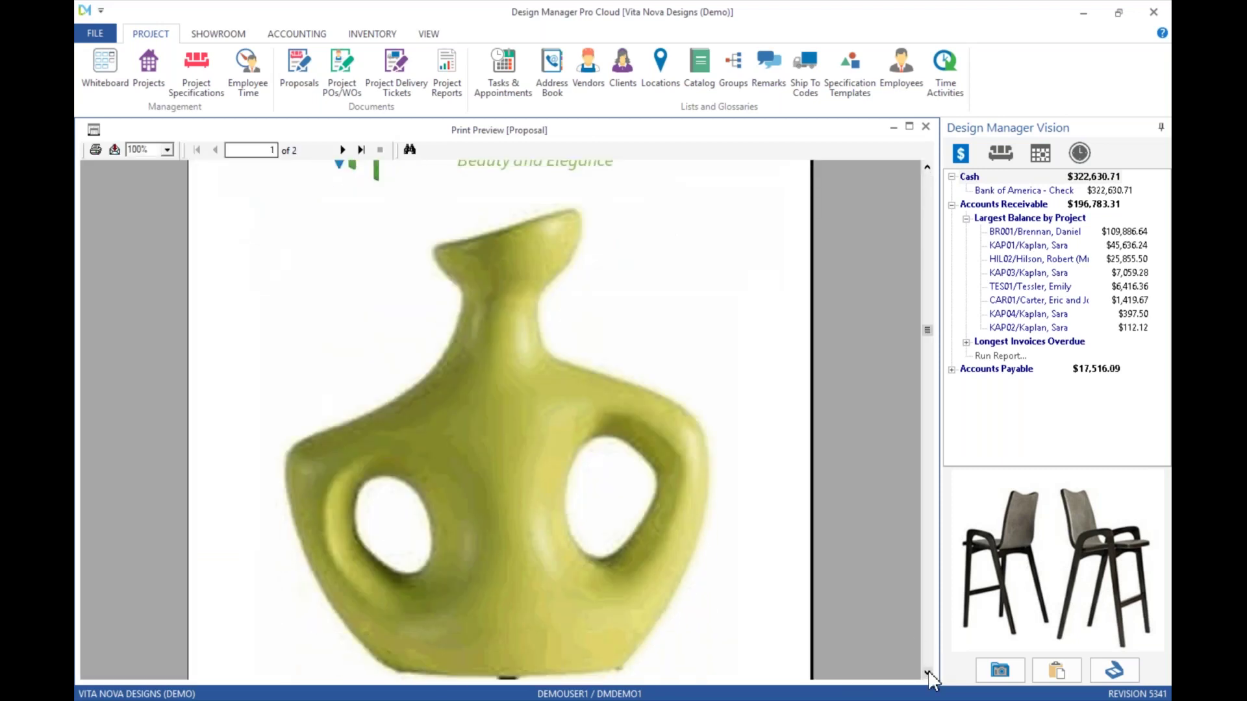
left_click(927, 672)
left_click(927, 673)
left_click(927, 673)
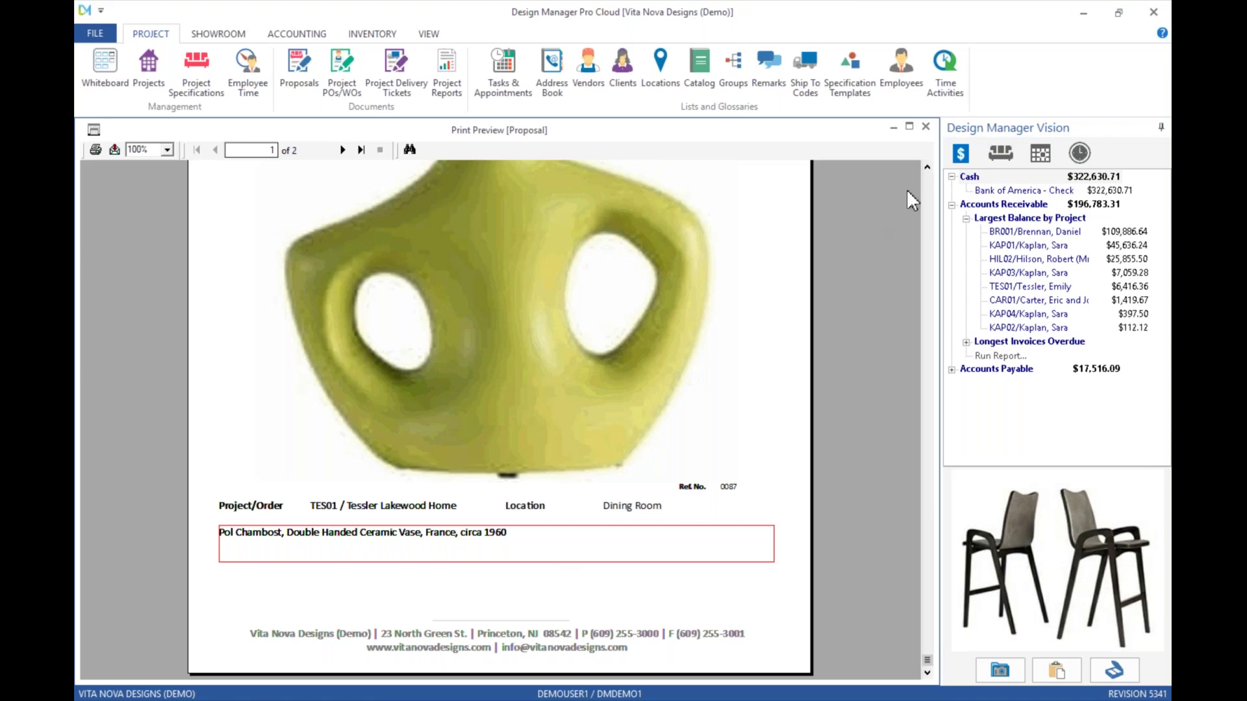
left_click(926, 184)
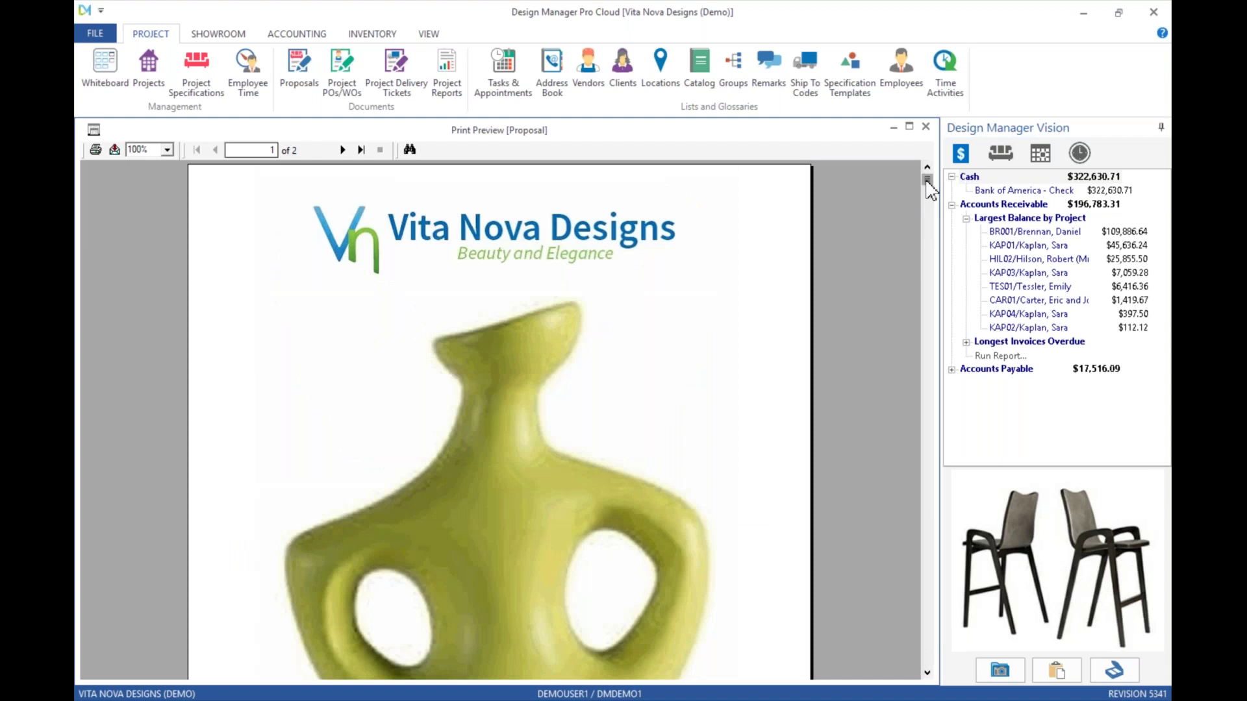
left_click(925, 126)
left_click(669, 400)
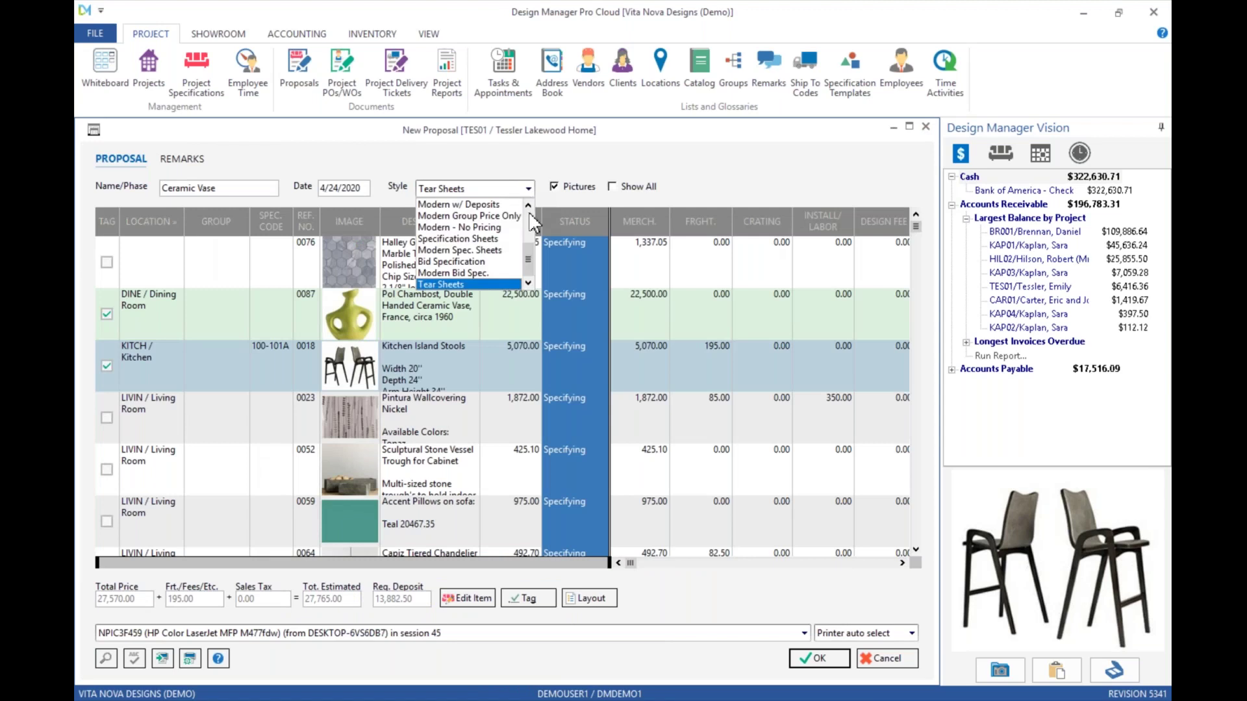
- Change the proposal style to Modern and generate the two-page preview of Proposal 0014
left_click(530, 207)
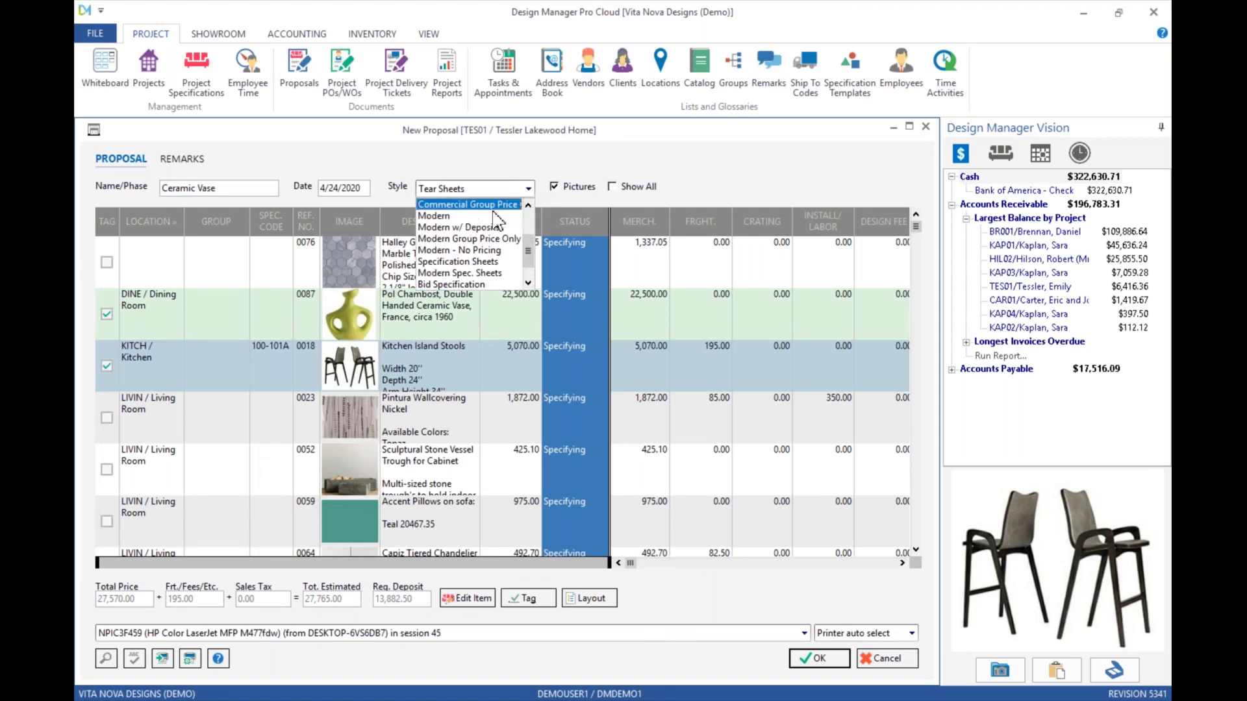
left_click(468, 204)
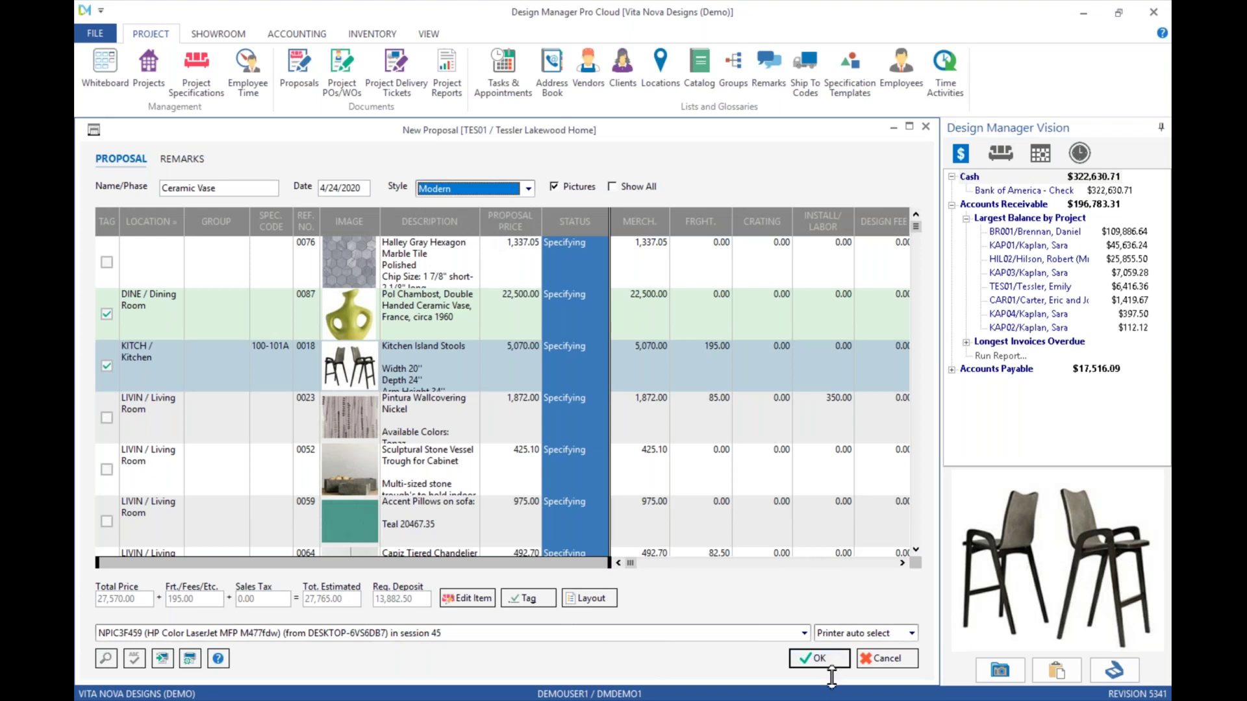
left_click(820, 659)
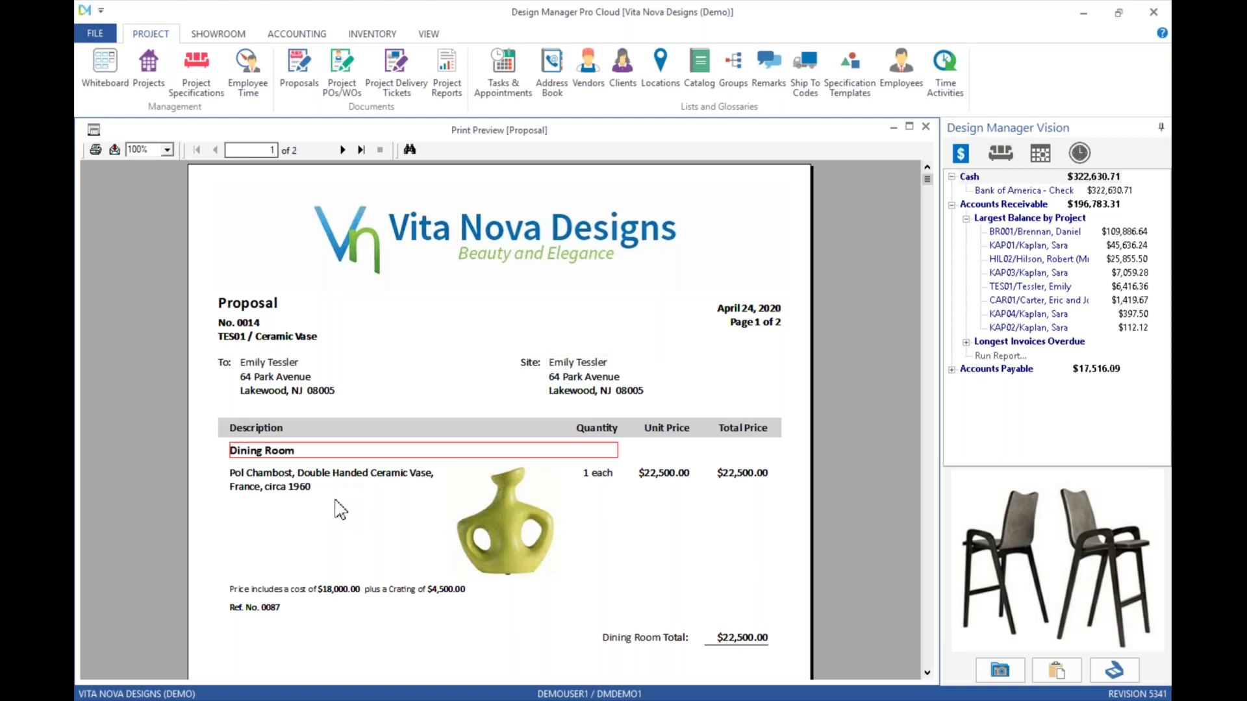
- Check the vase's image, quantity 1 each, unit price and $22,500.00 total on page 1
left_click(542, 548)
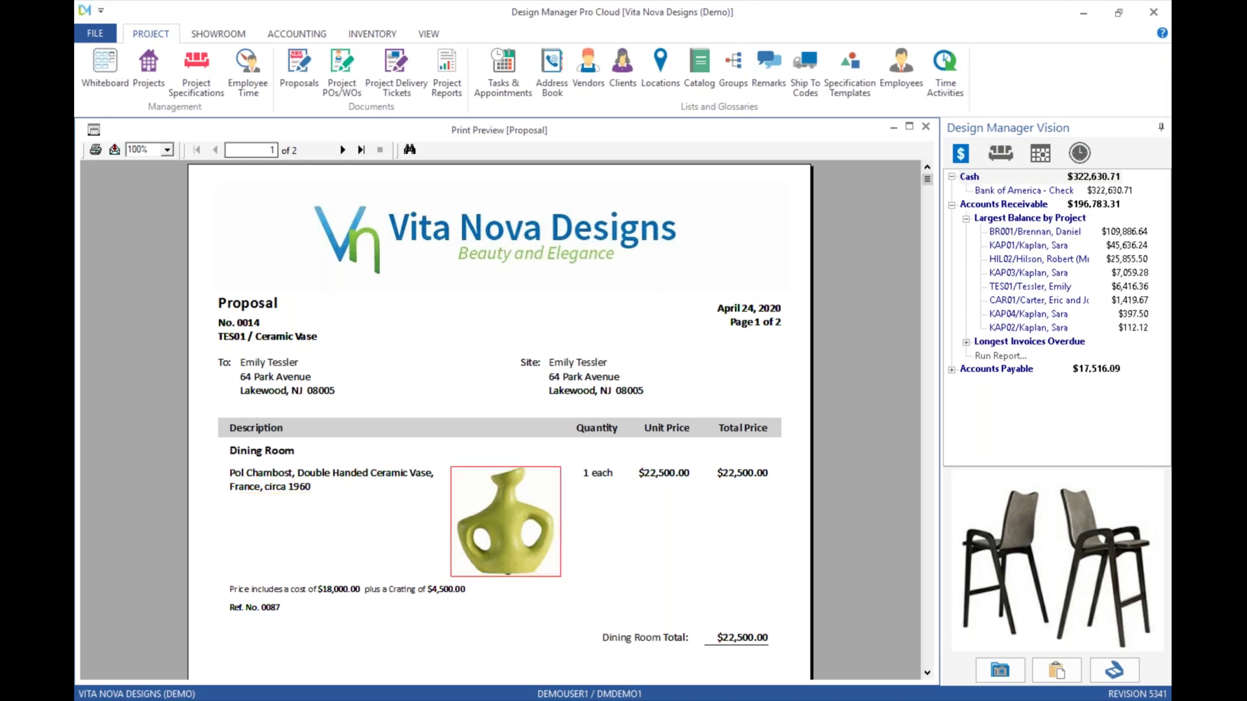
left_click(601, 479)
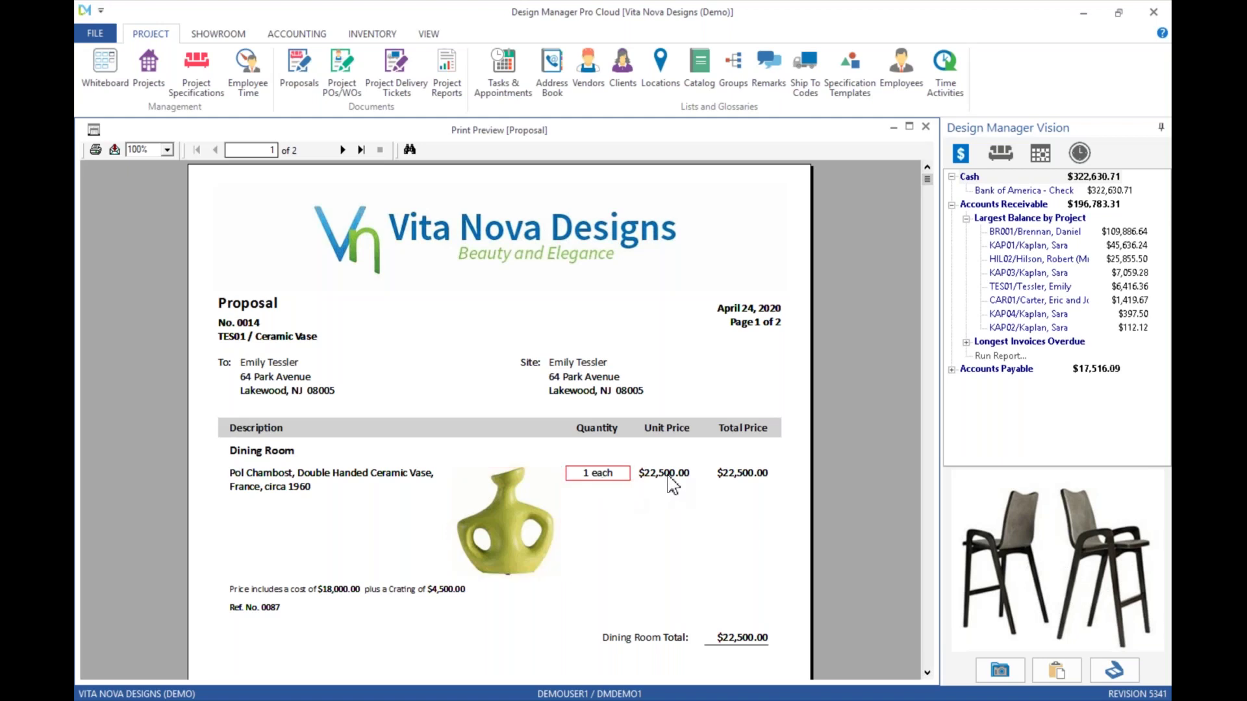
left_click(666, 477)
left_click(747, 476)
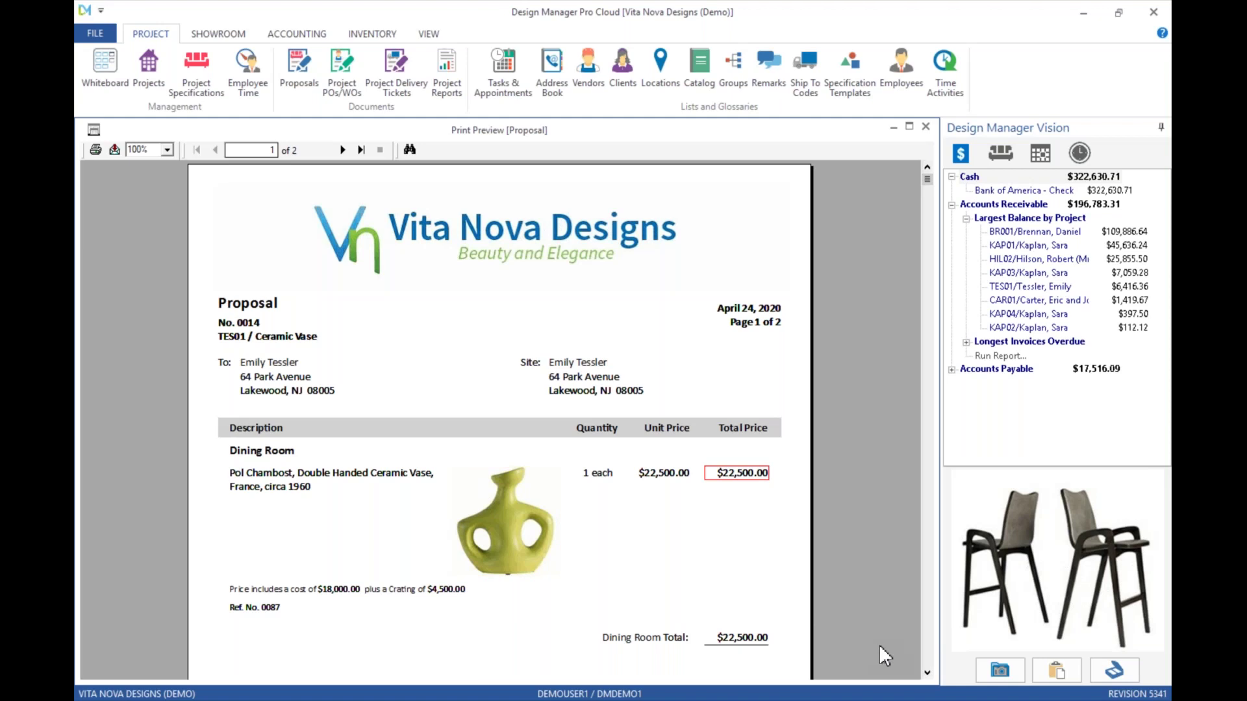
- Show page 2: stools $5,070.00, total $27,765.00, deposit $13,882.50
left_click(928, 674)
left_click(927, 674)
left_click(927, 674)
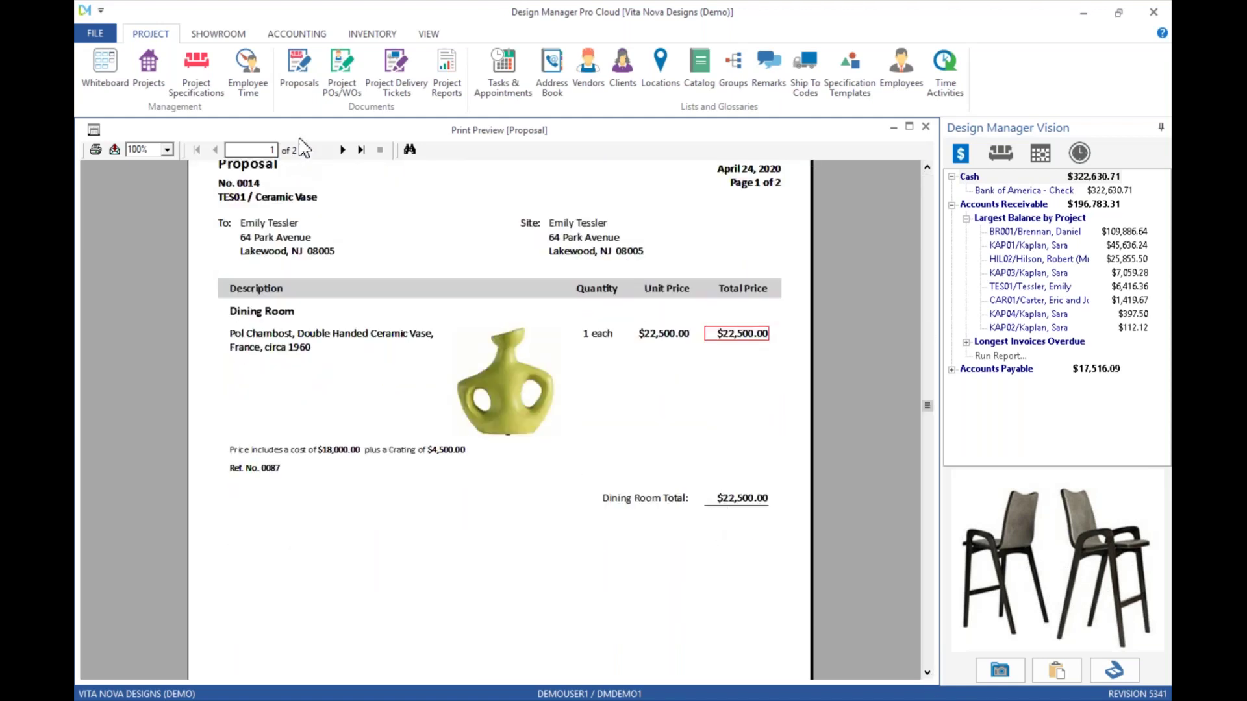
left_click(342, 150)
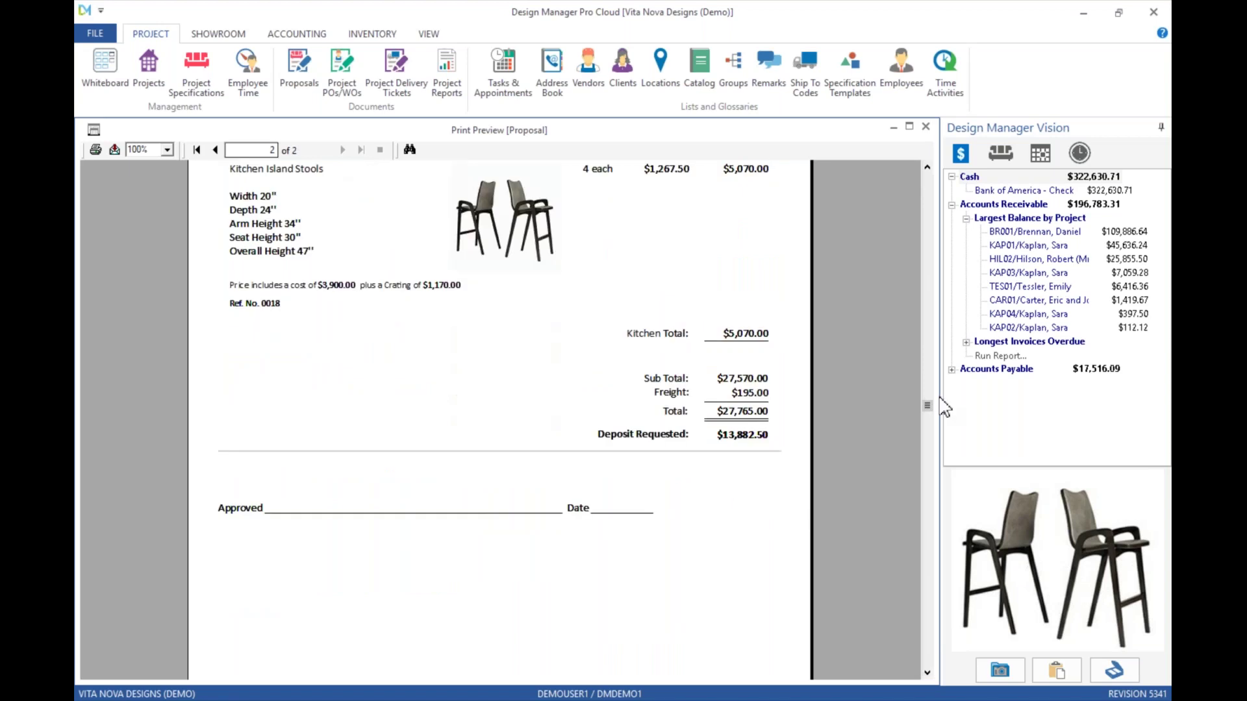
left_click(929, 209)
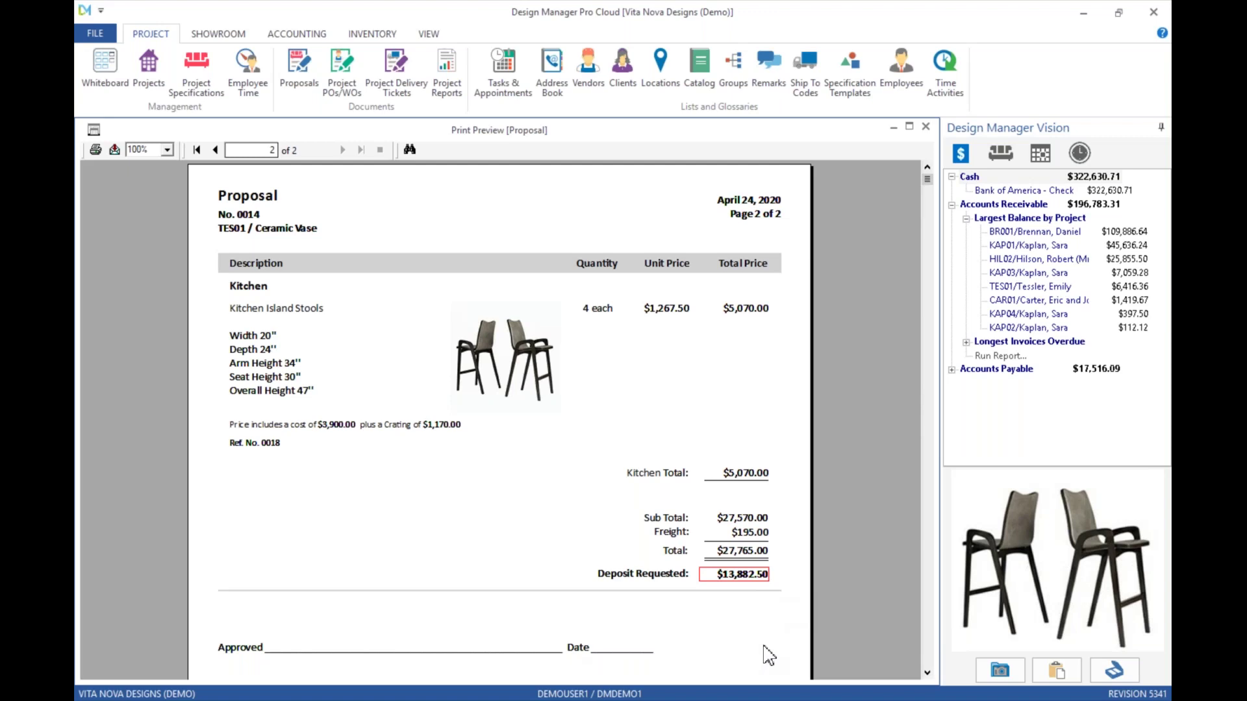
- Accept the Ceramic Vase proposal and review row 0014's 27,765.00 total in the list
left_click(926, 127)
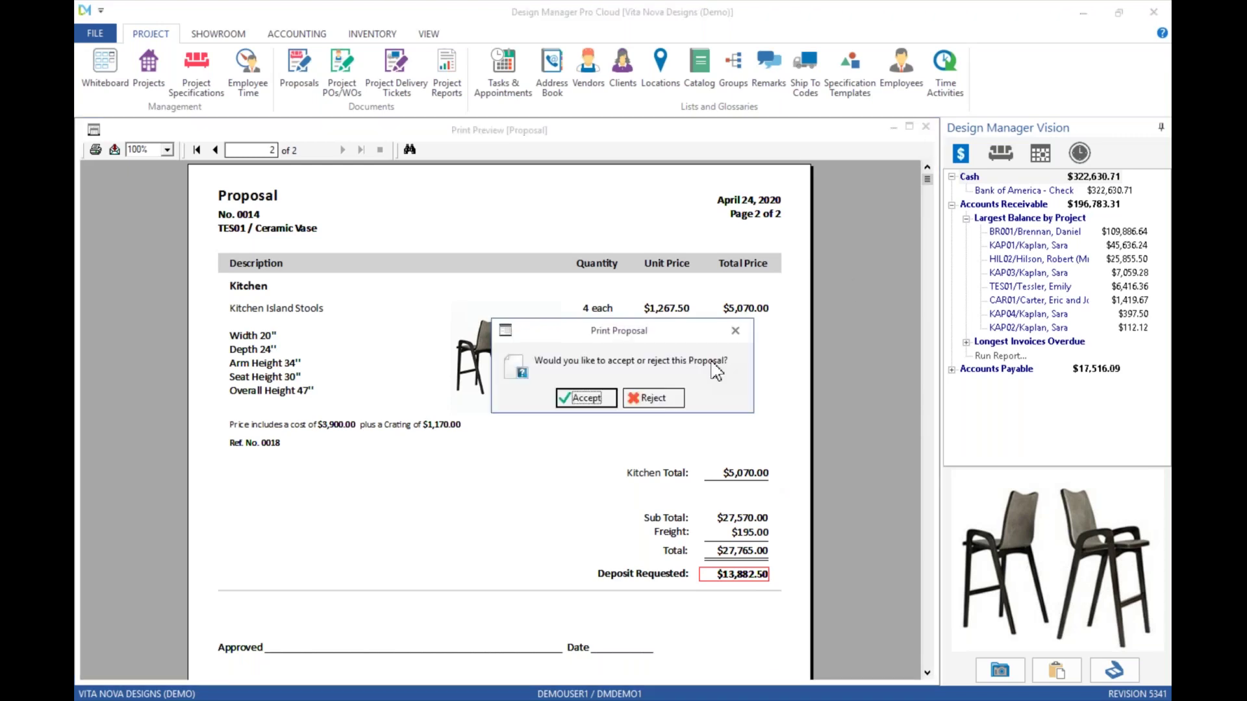
left_click(585, 398)
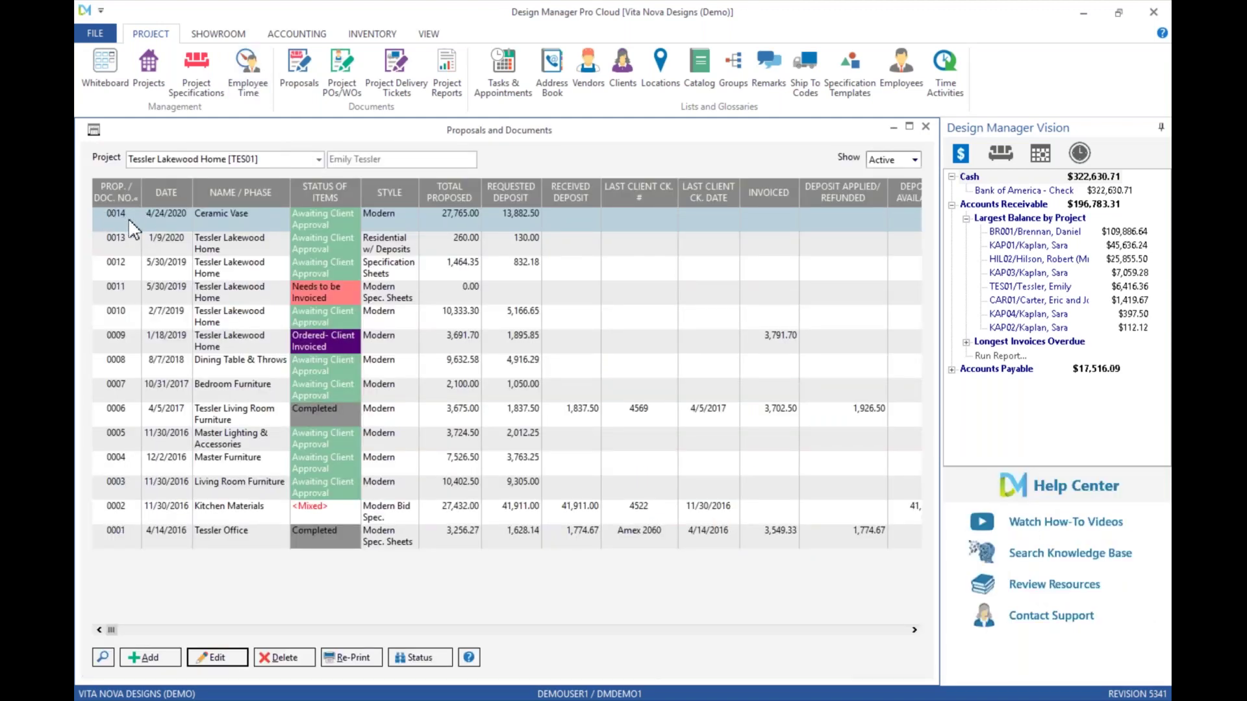
left_click(217, 221)
left_click(399, 224)
left_click(457, 224)
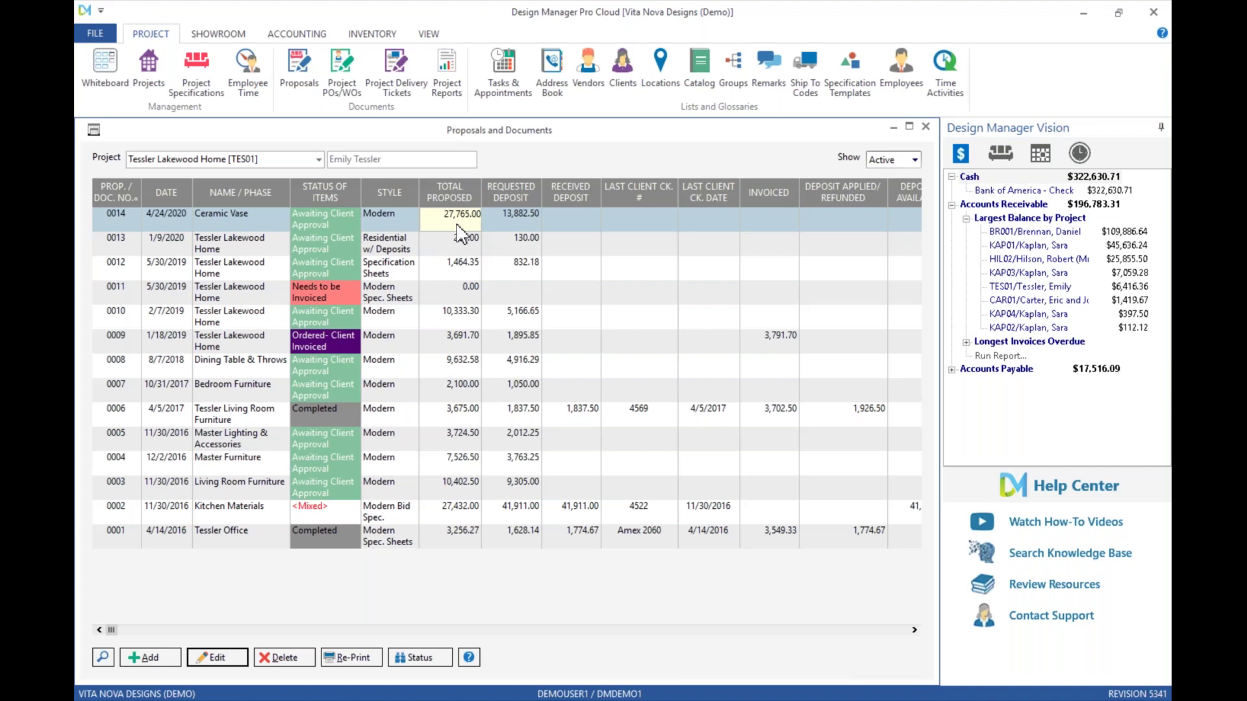
- Open and close Accounting > Cash Receipts, close Proposals and Documents, and return to Project tools
left_click(307, 36)
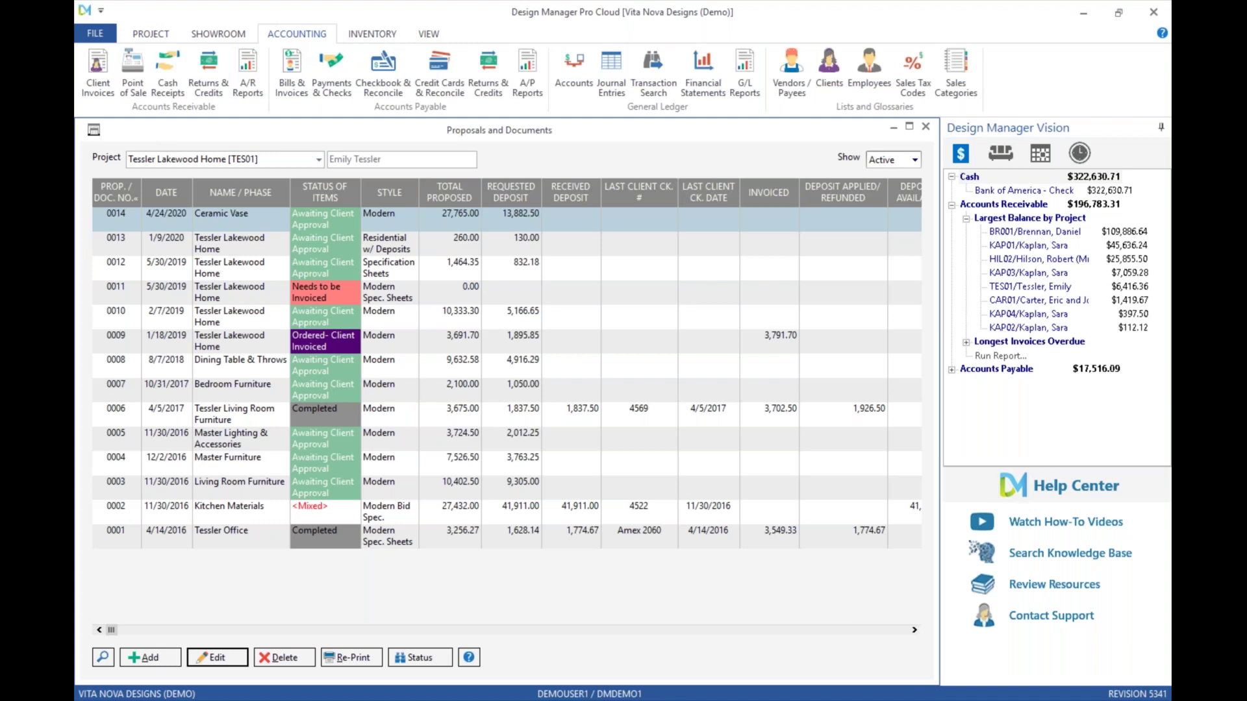
left_click(168, 88)
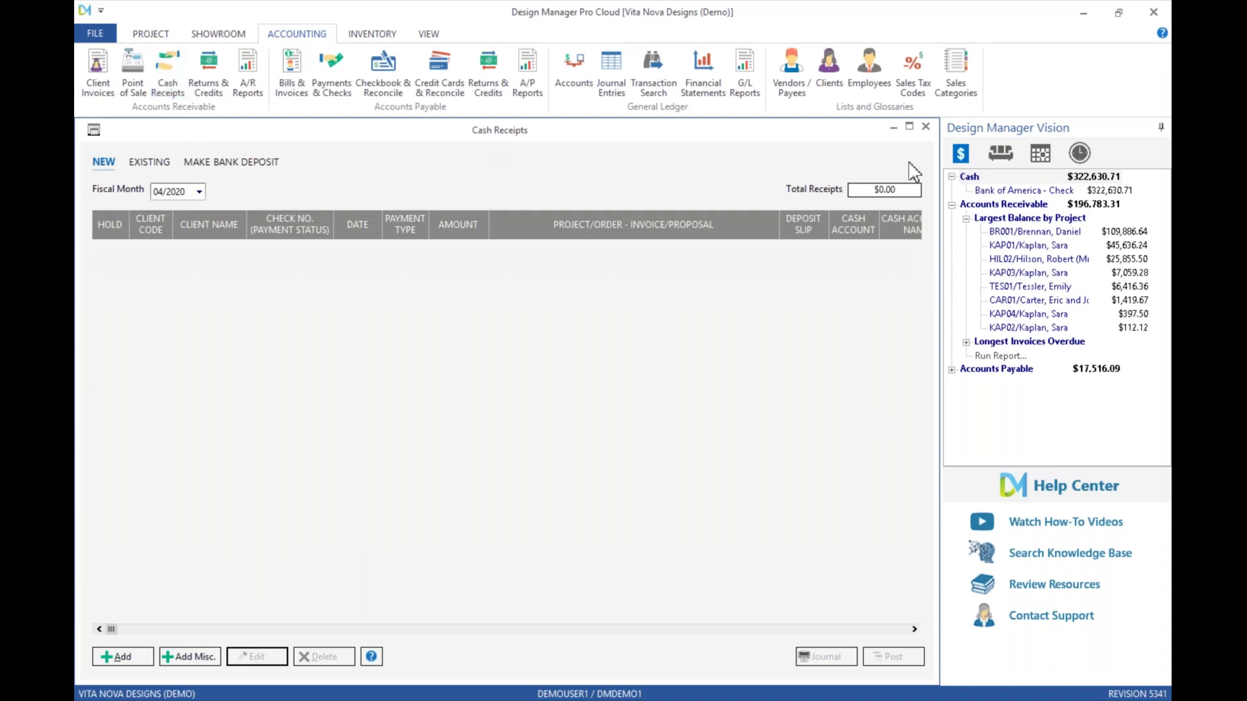
left_click(926, 133)
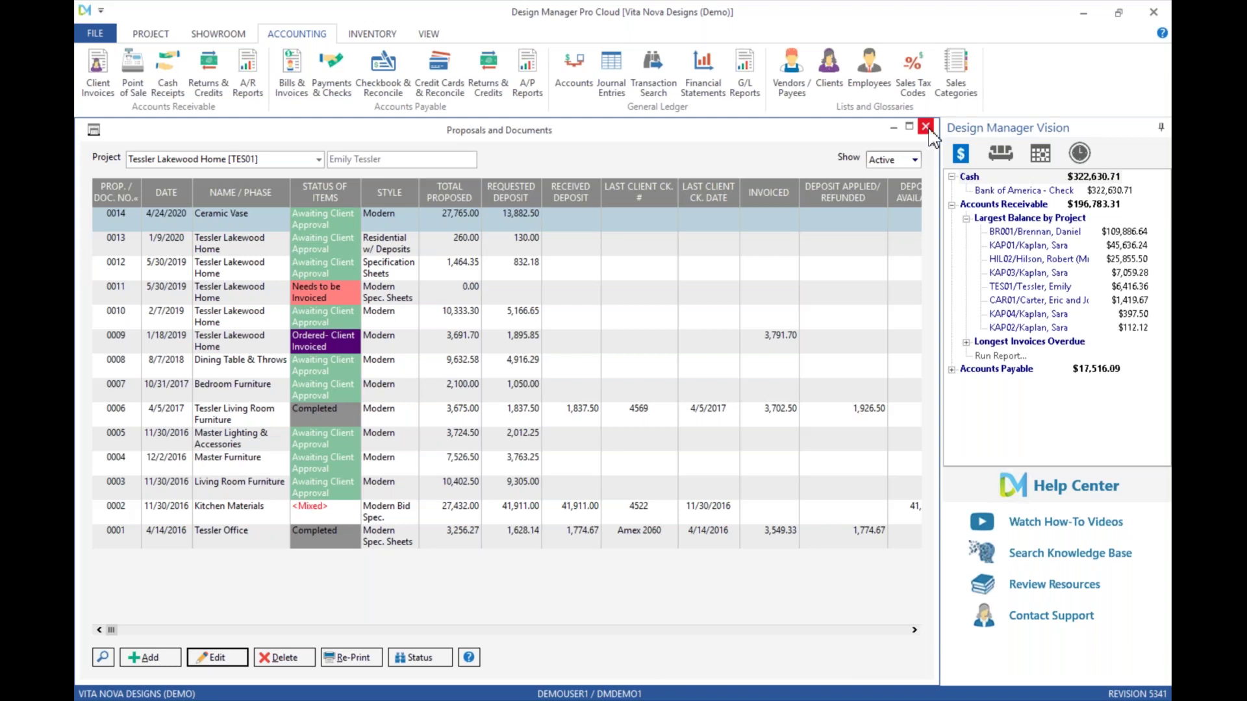
left_click(926, 128)
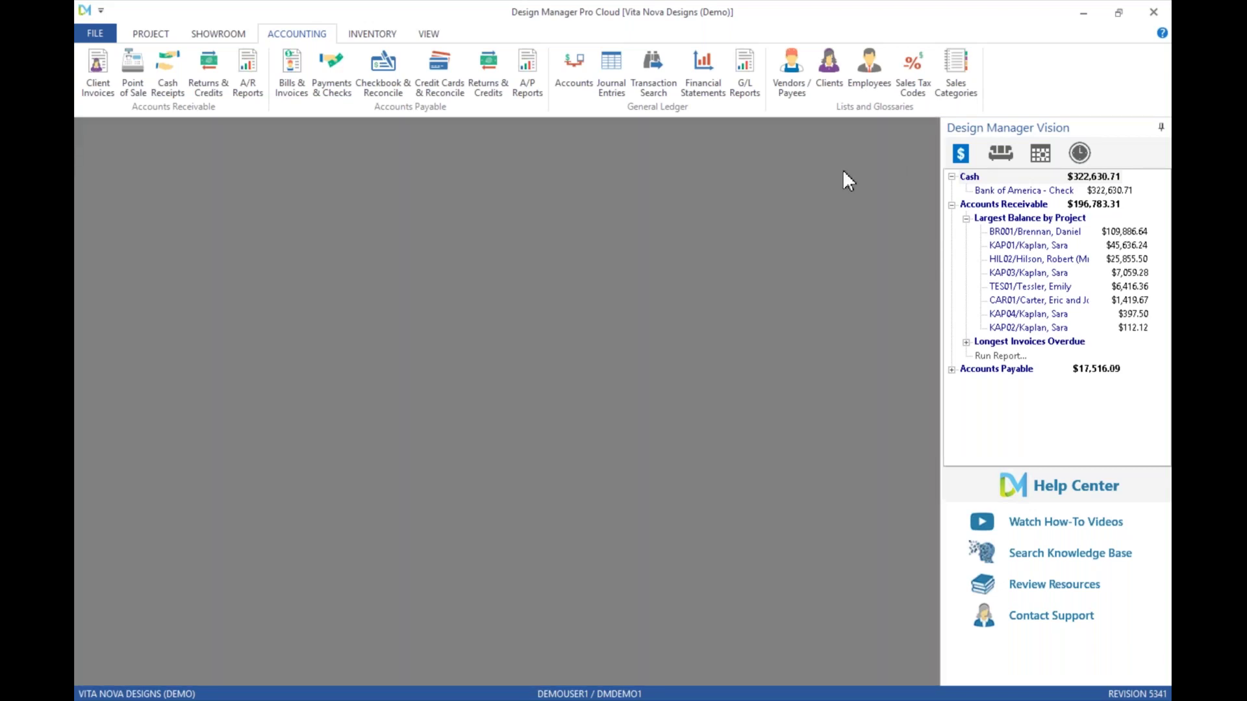
left_click(150, 38)
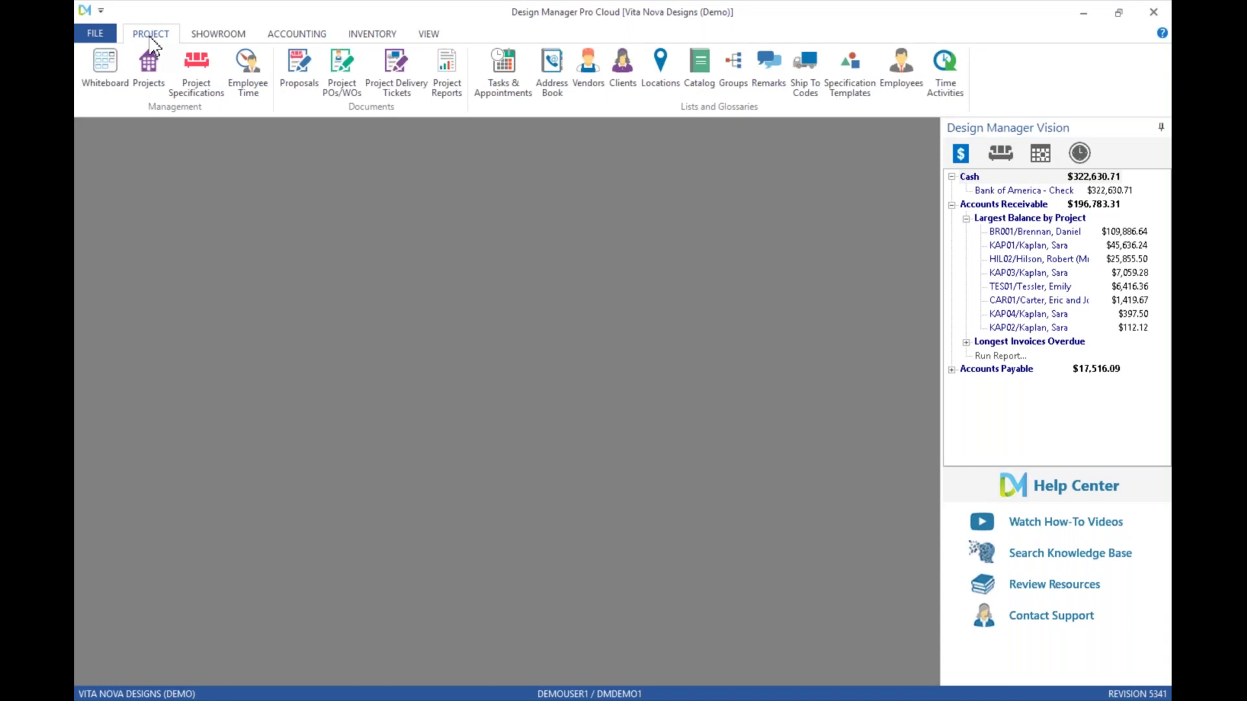
- In Project POs/WOs, select Tessler Lakewood Home [TES01] and add a new purchase order
left_click(343, 72)
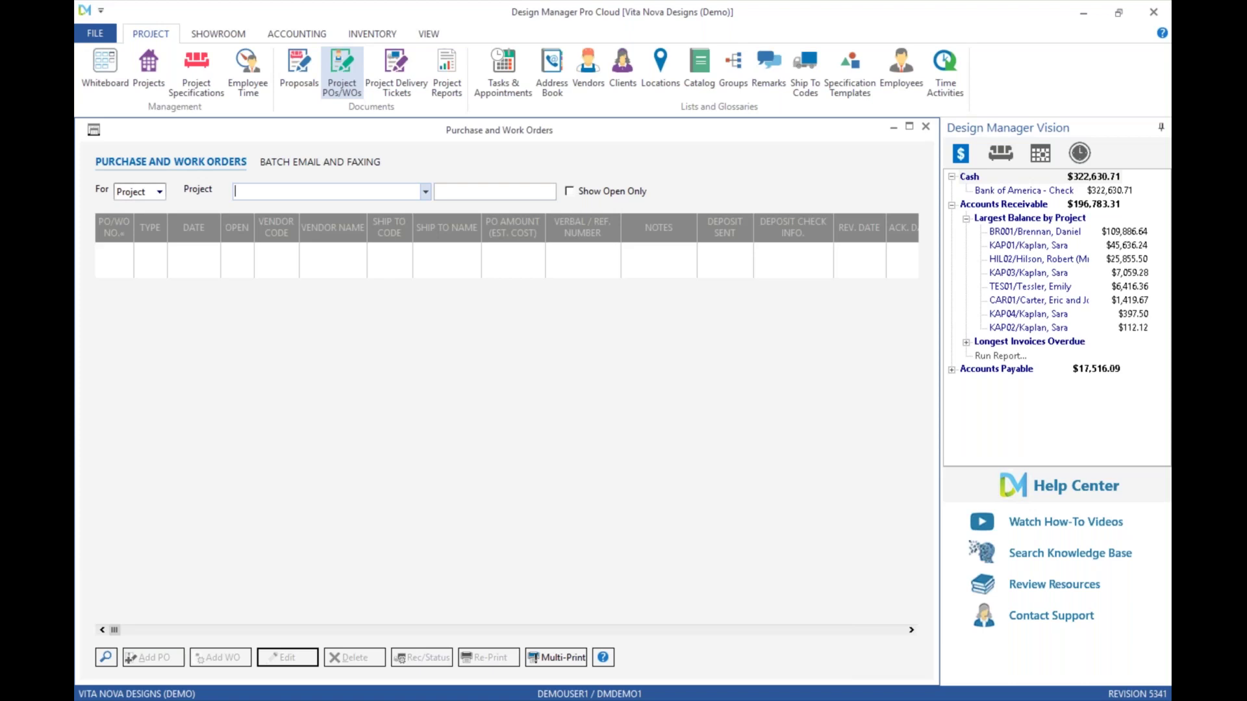
type("tes")
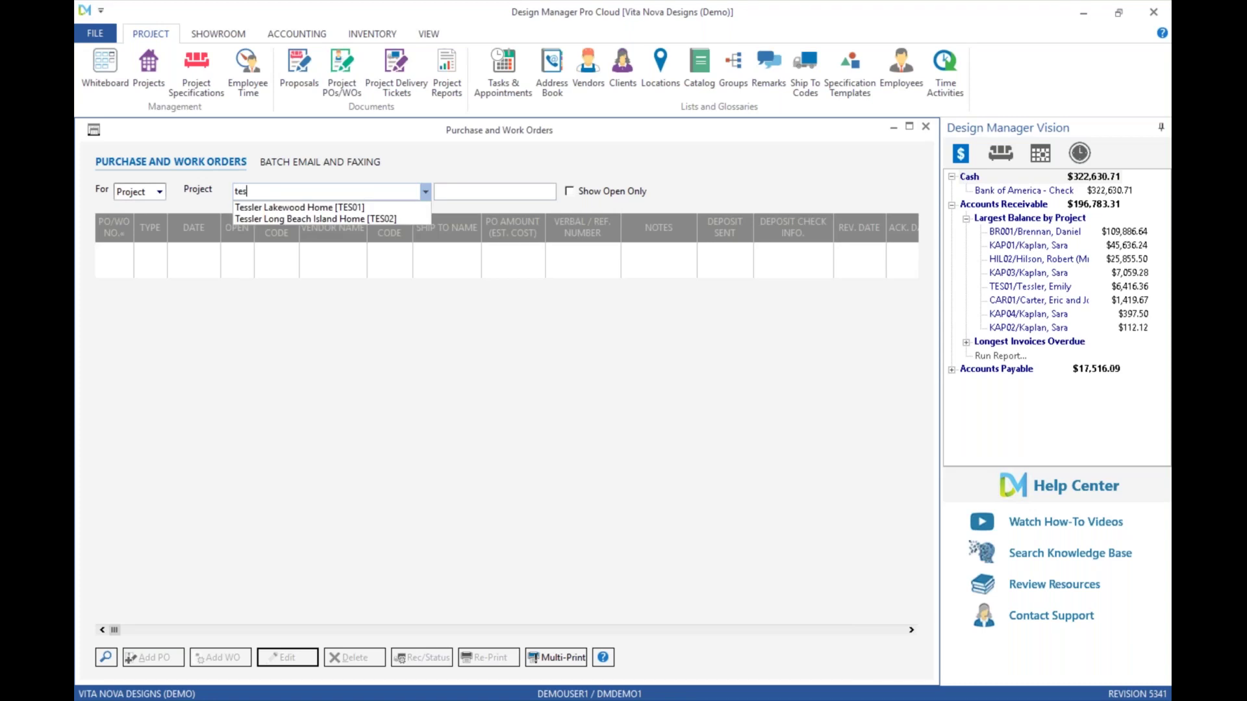
key("Down")
key("Return")
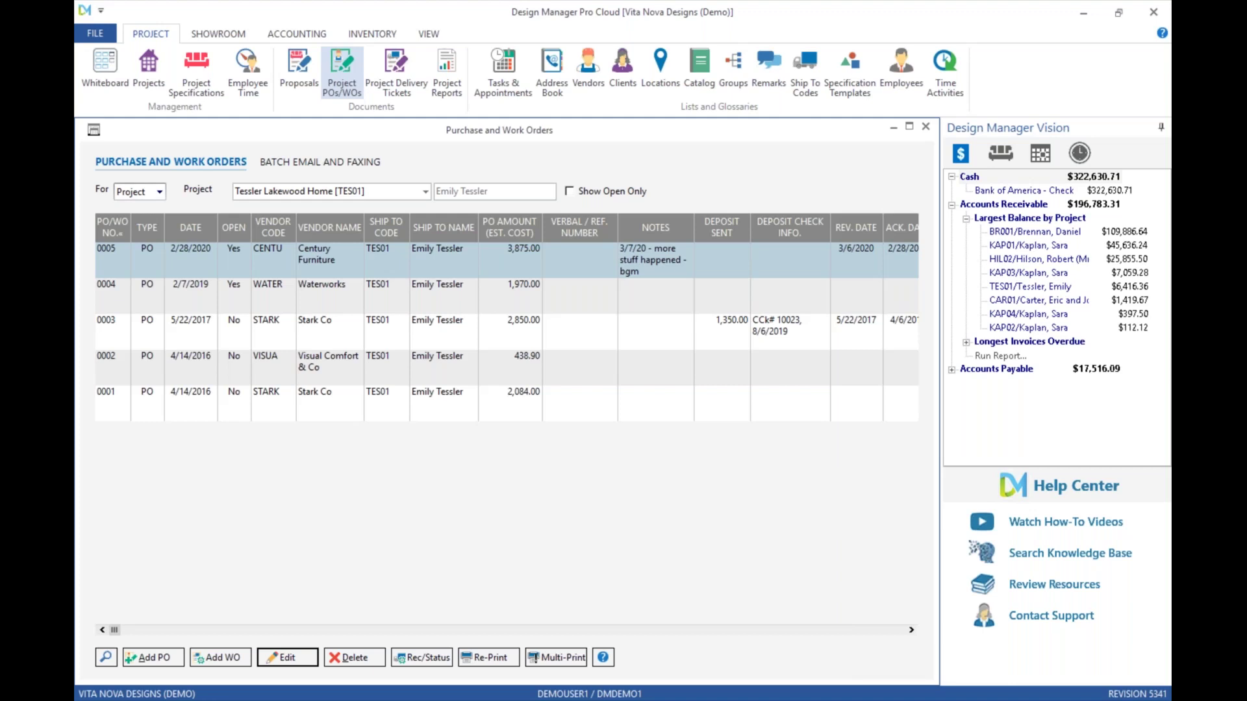
left_click(153, 657)
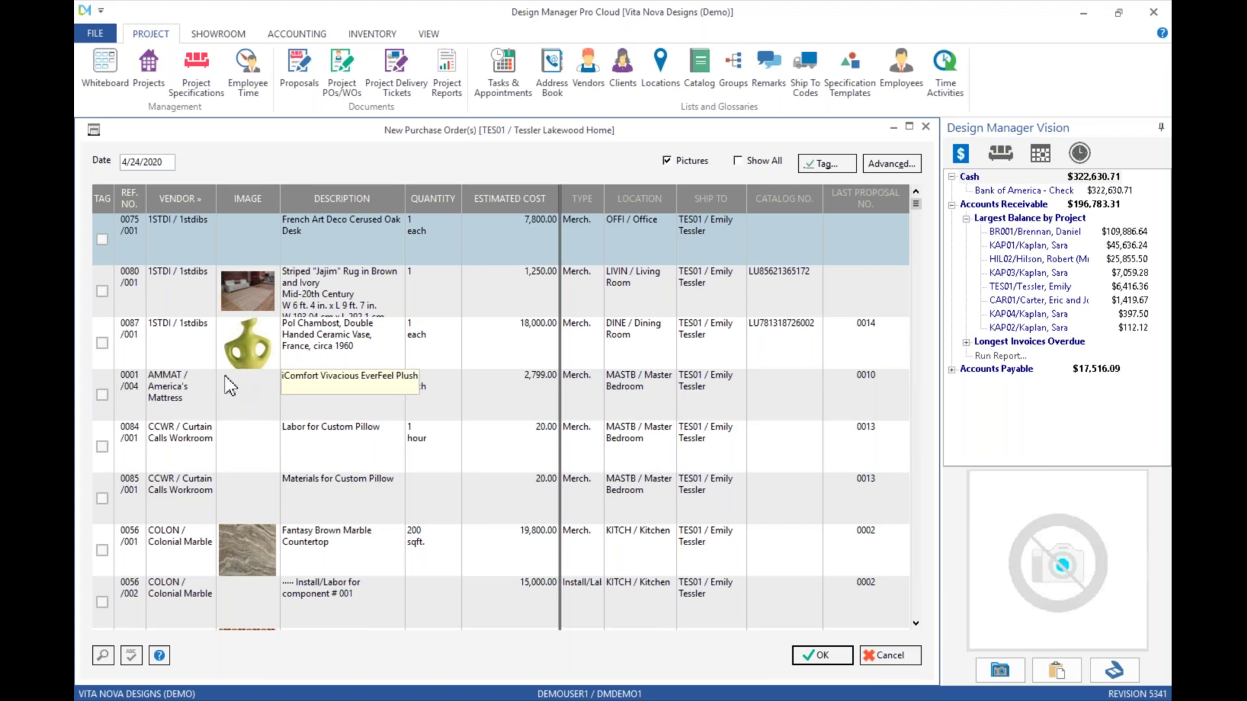
- Tag item 0087, the Pol Chambost vase, and generate its purchase order to 1stdibs
left_click(102, 343)
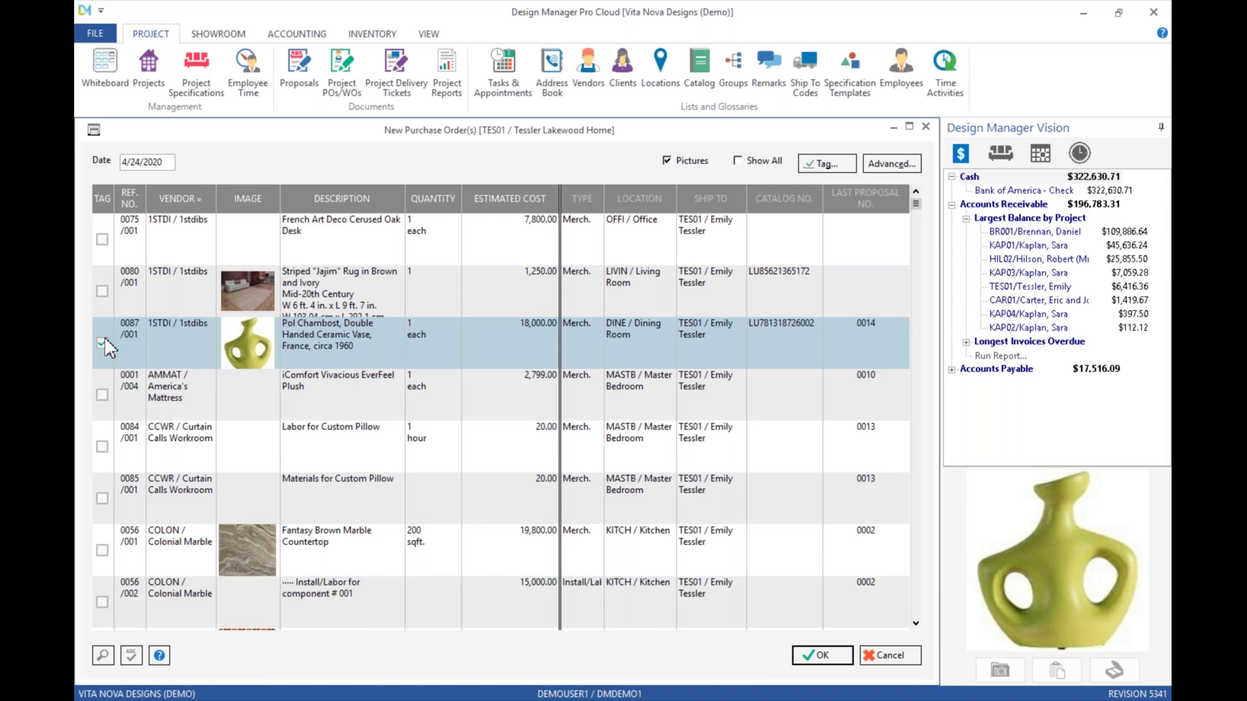
left_click(825, 660)
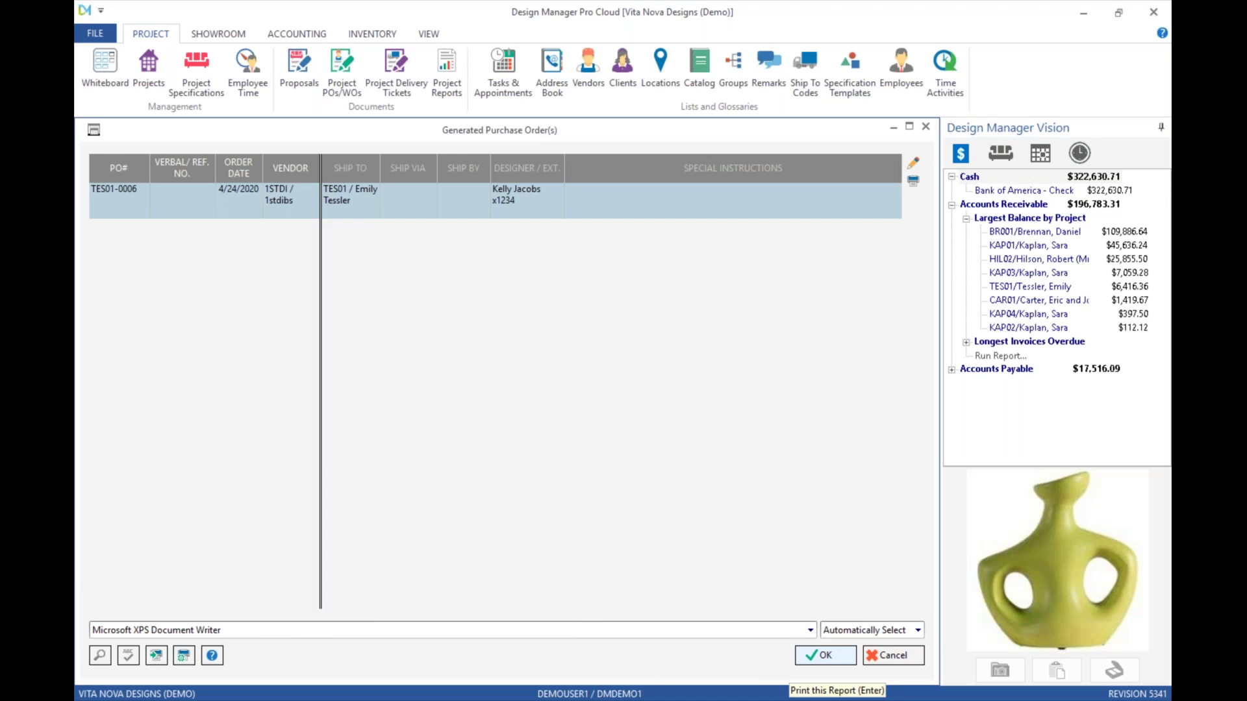
- Print-preview the 1stdibs purchase order for the Pol Chambost vase and review its pages
left_click(819, 655)
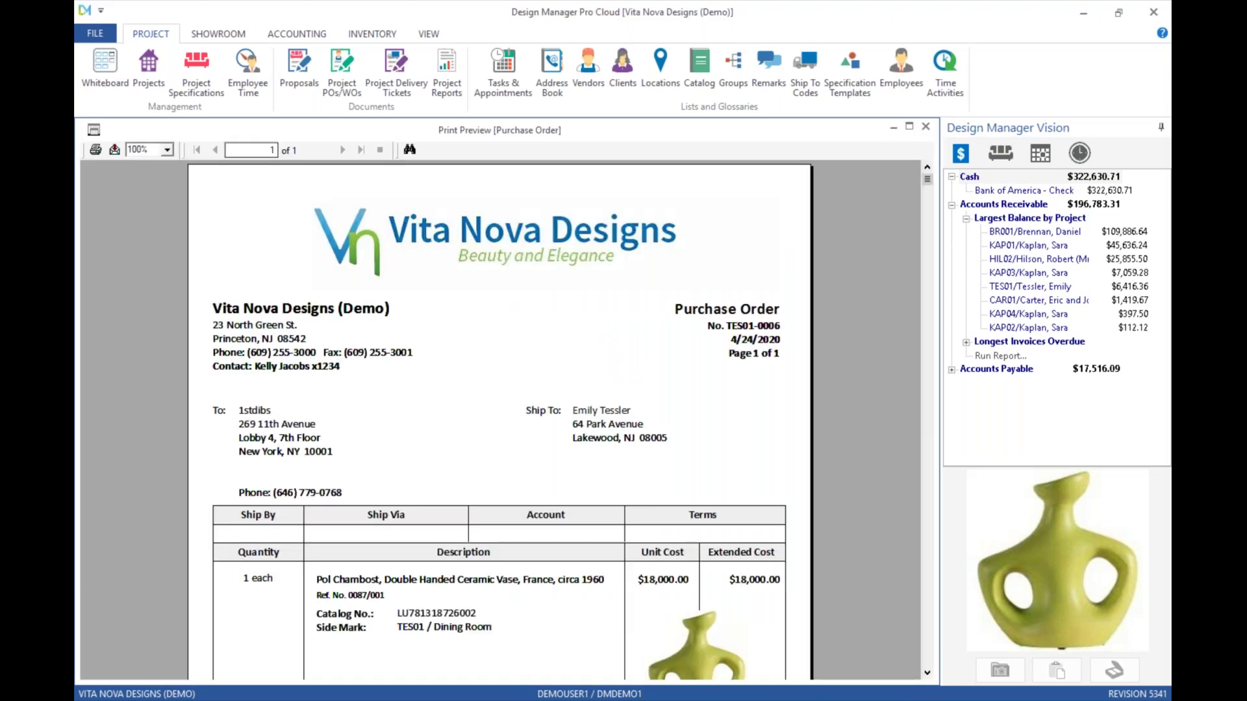
left_click(926, 673)
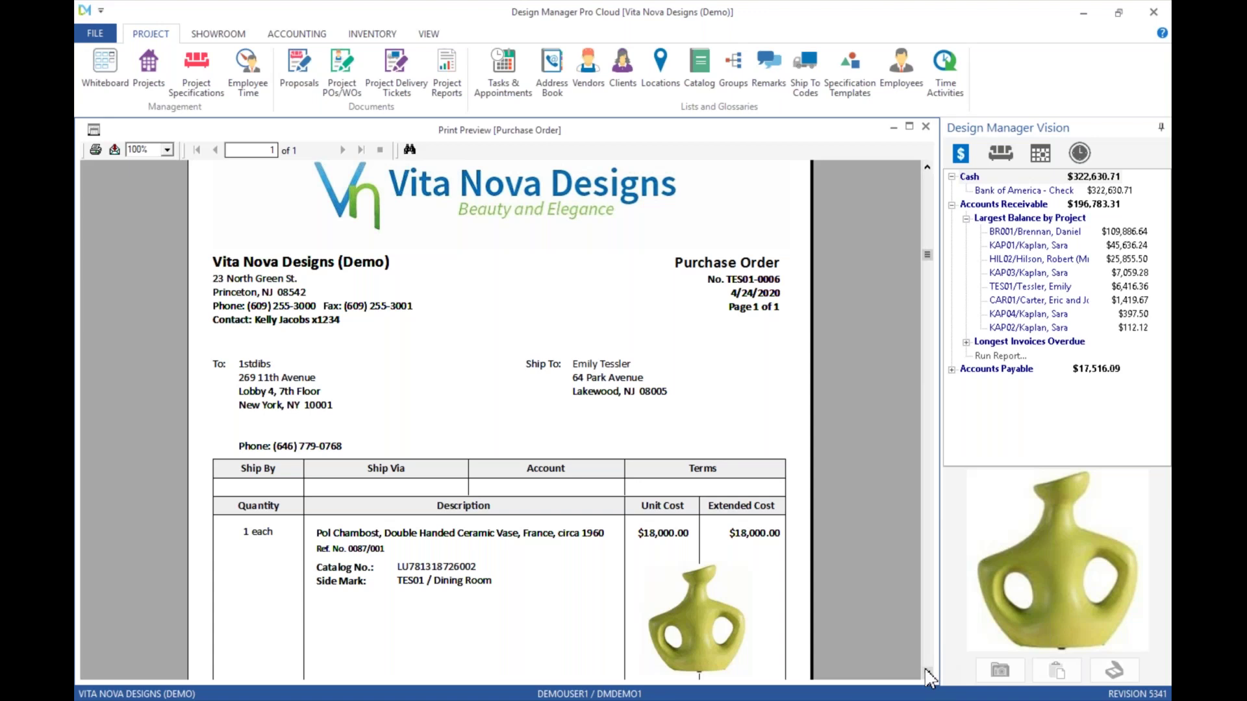
scroll(926, 671, "down", 5)
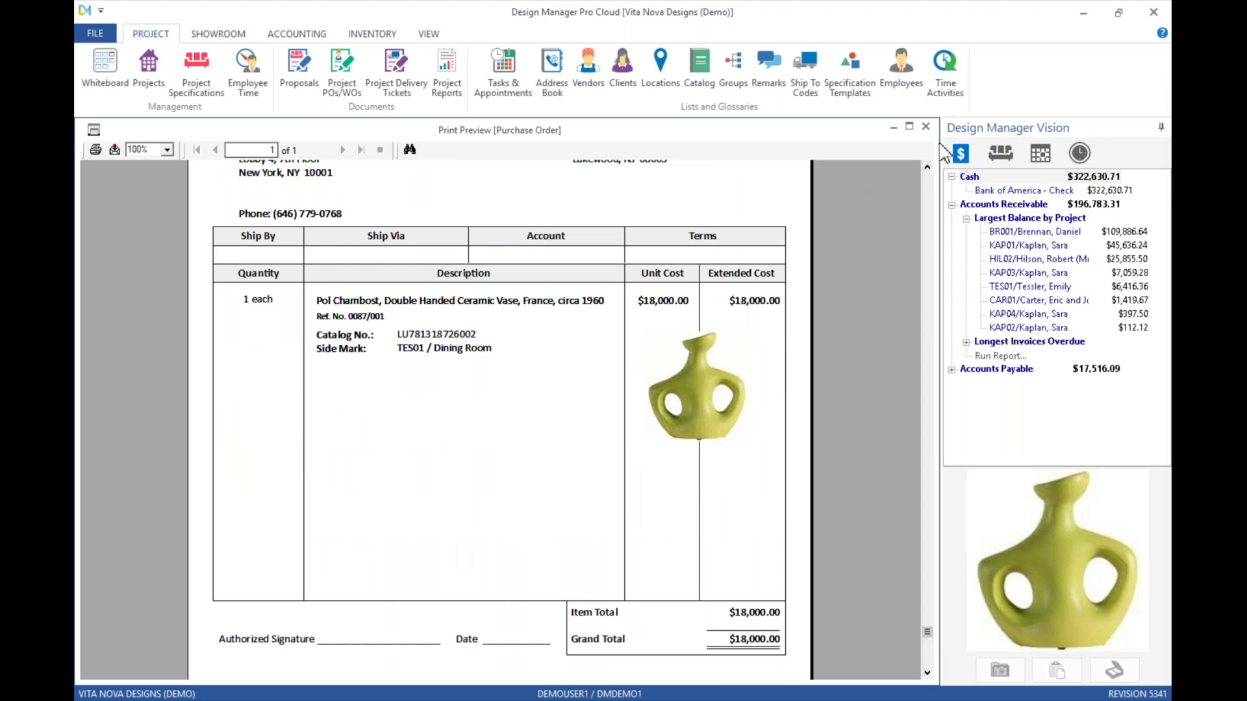
left_click(927, 168)
left_click(929, 167)
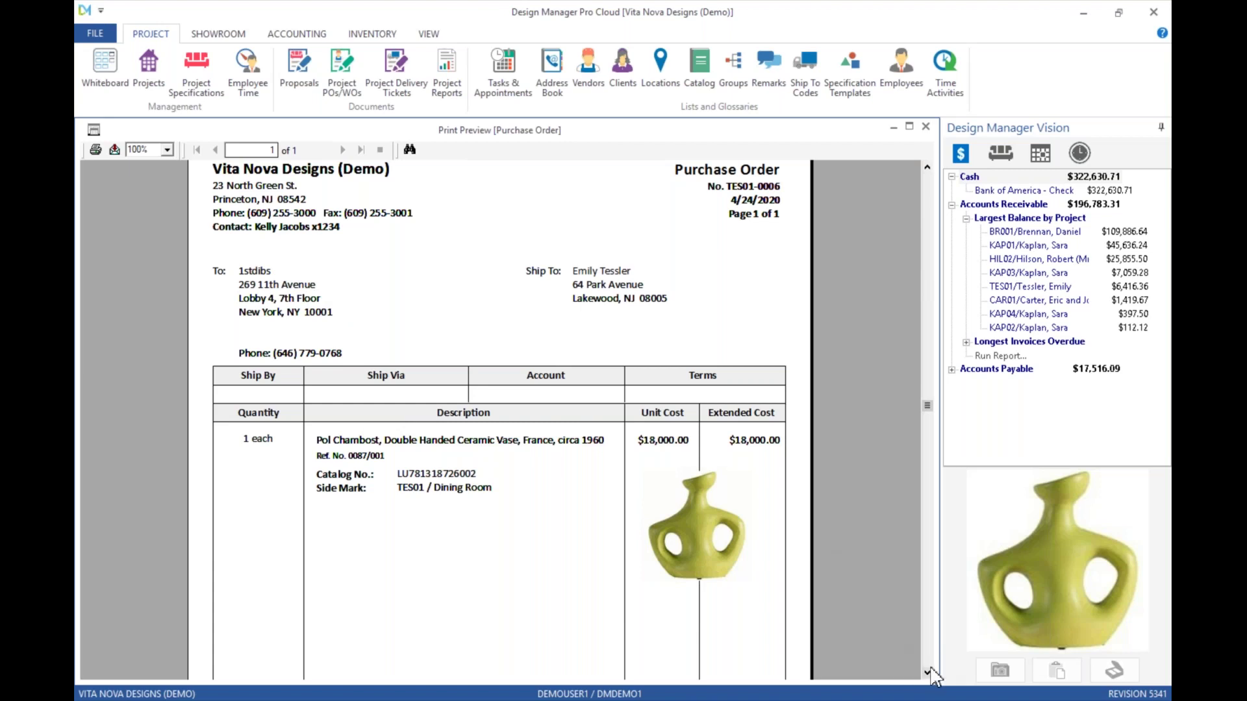
scroll(933, 675, "down", 2)
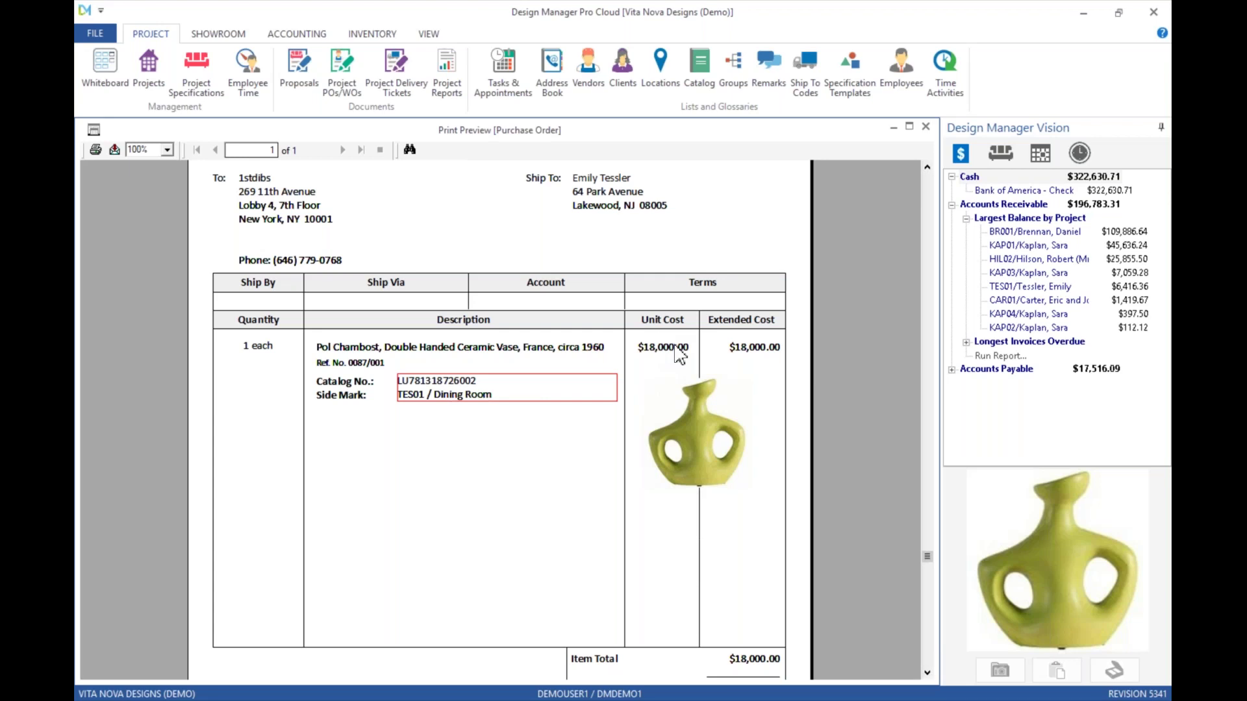
- Close the preview and accept the $18,000.00 vase purchase order to 1stdibs
left_click(927, 673)
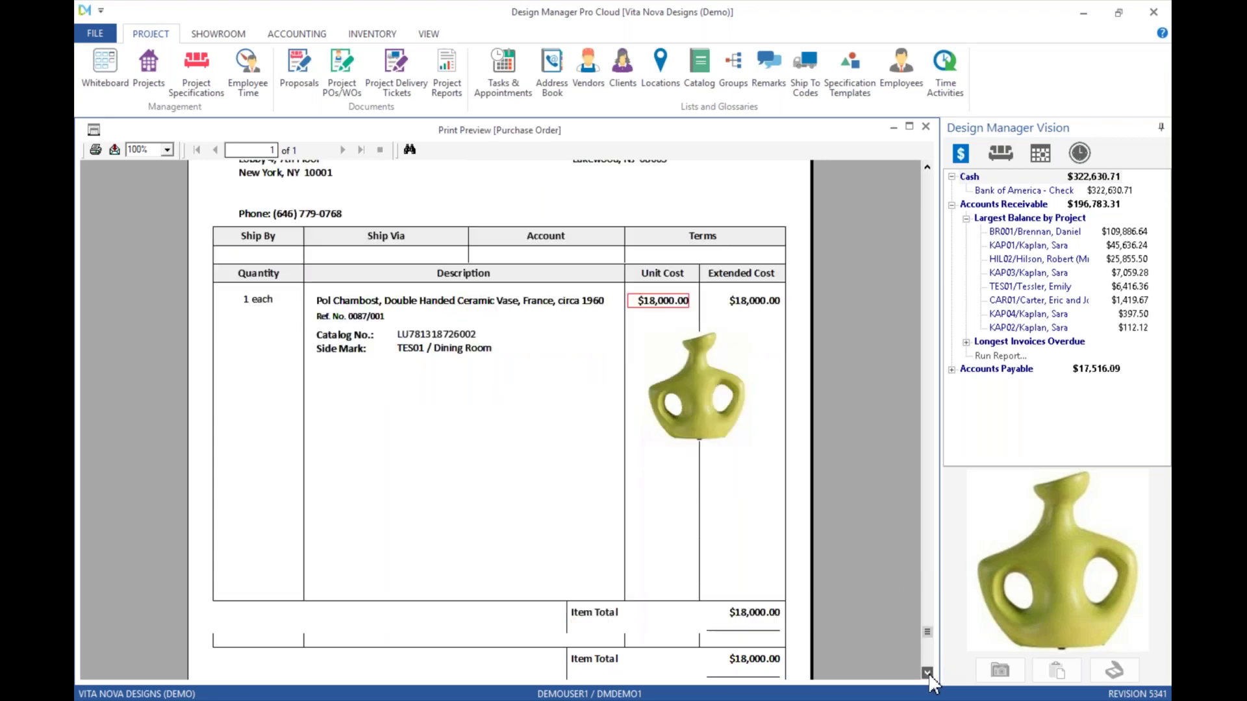
left_click(927, 672)
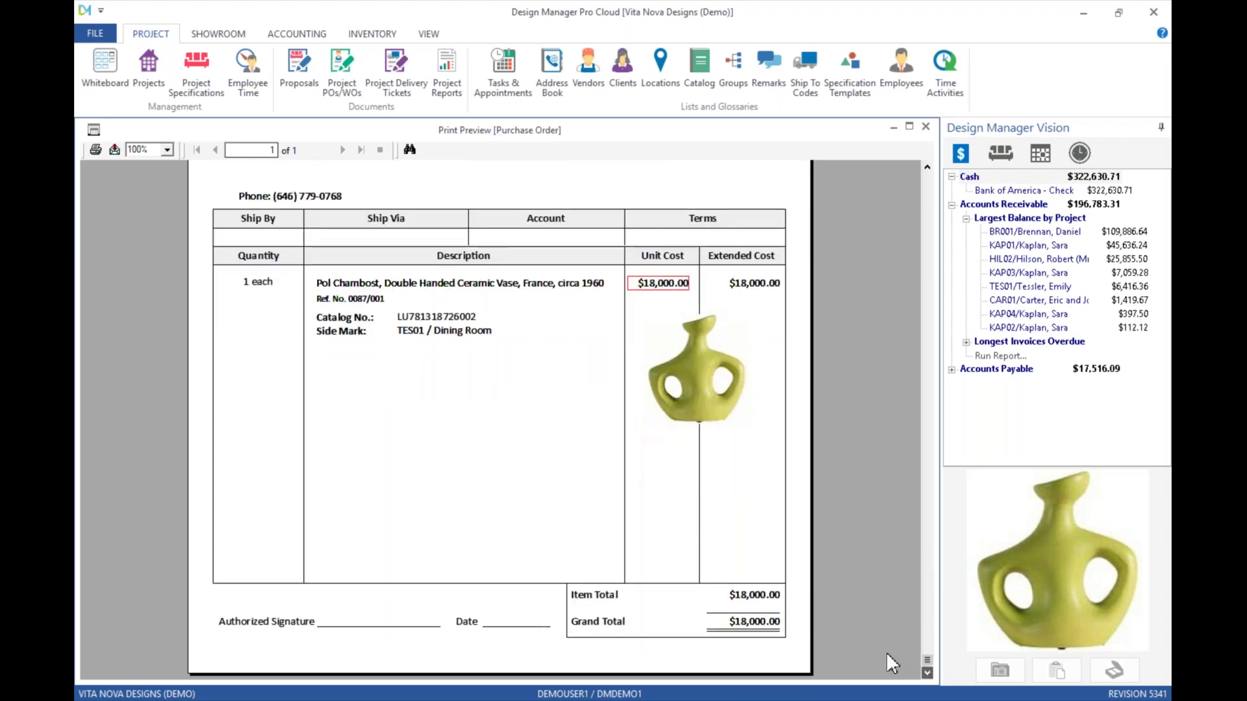
left_click(926, 126)
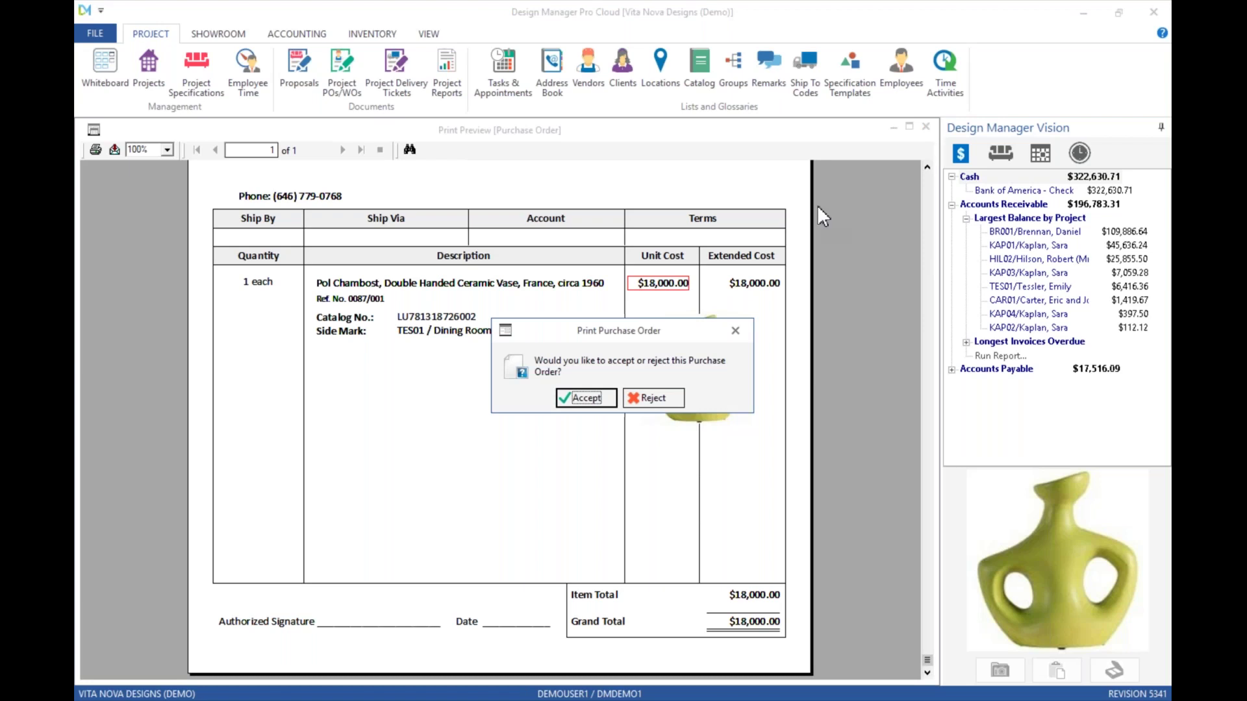
left_click(594, 400)
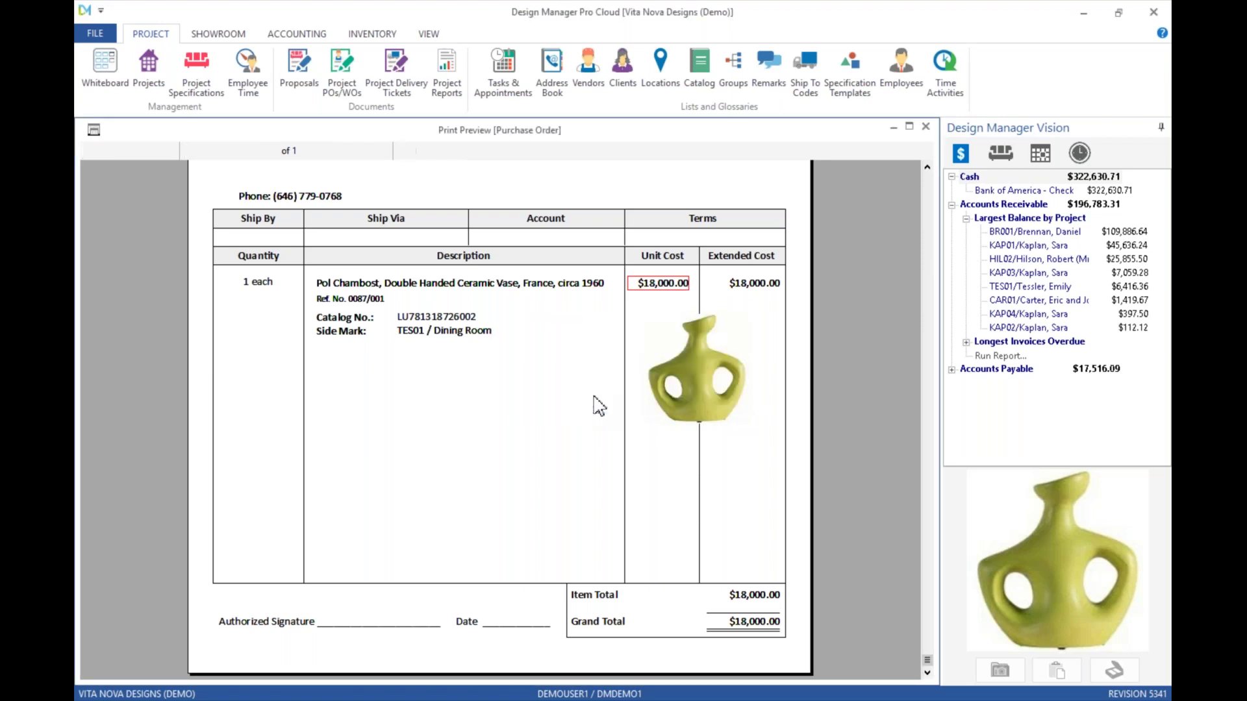
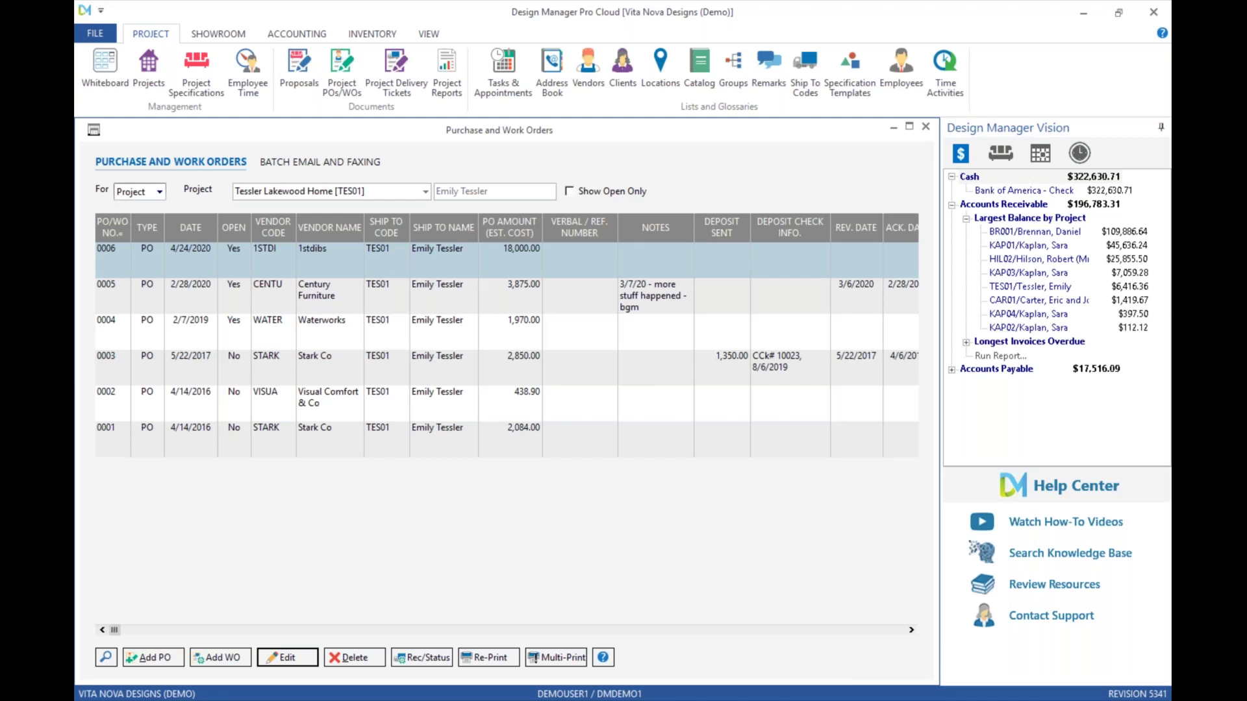
- Open the status record for PO 0006 and bring up the Ack. Date calendar
left_click(433, 662)
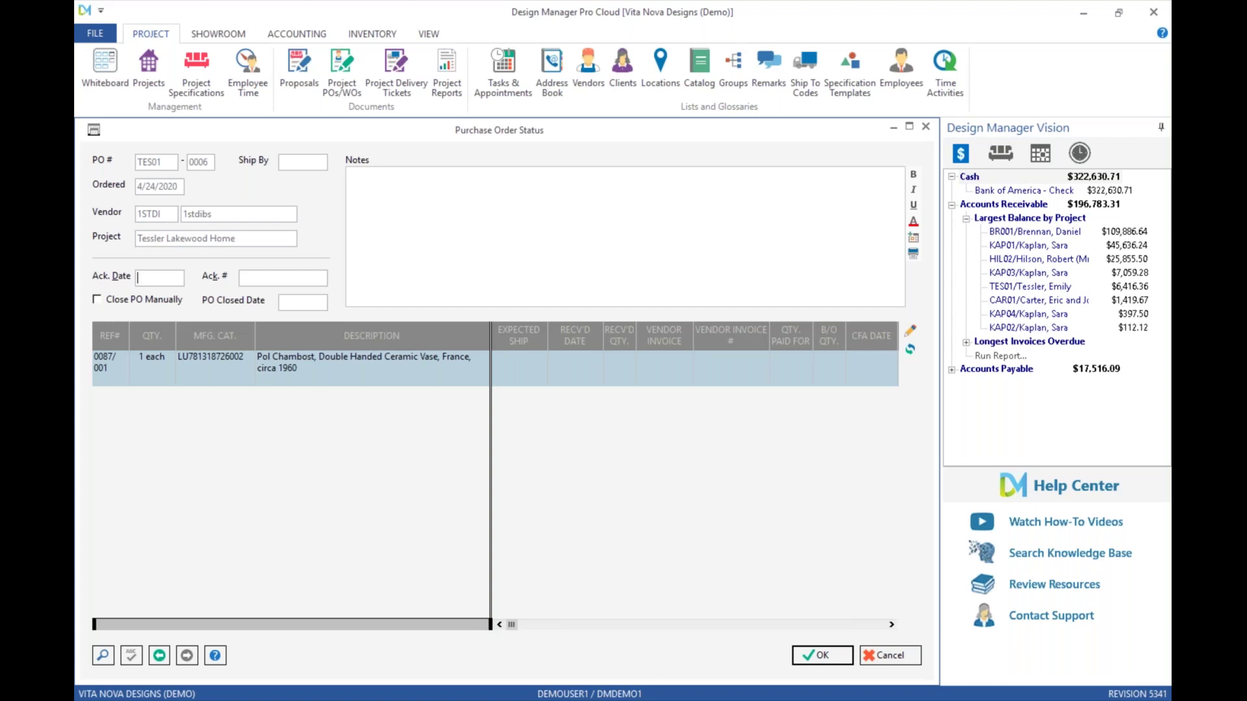
left_click(102, 655)
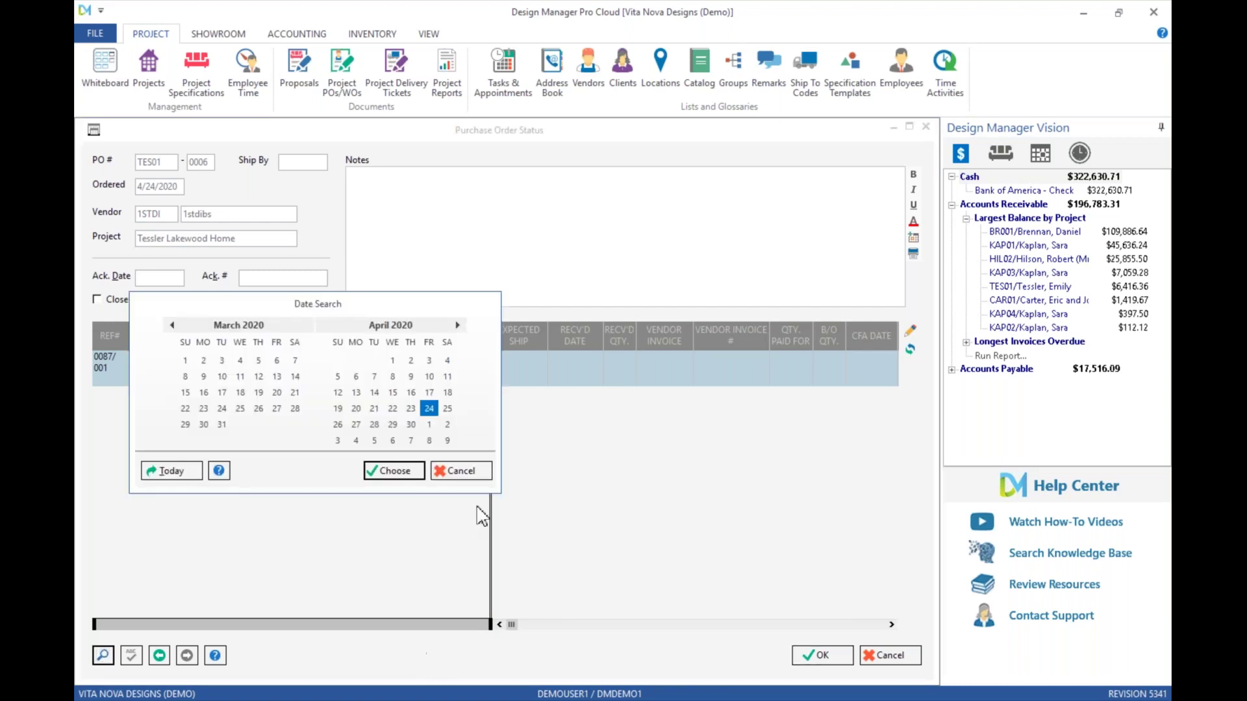
- Set the acknowledgment date to 4/27/2020 and enter the vendor's acknowledgment number
left_click(356, 426)
left_click(394, 470)
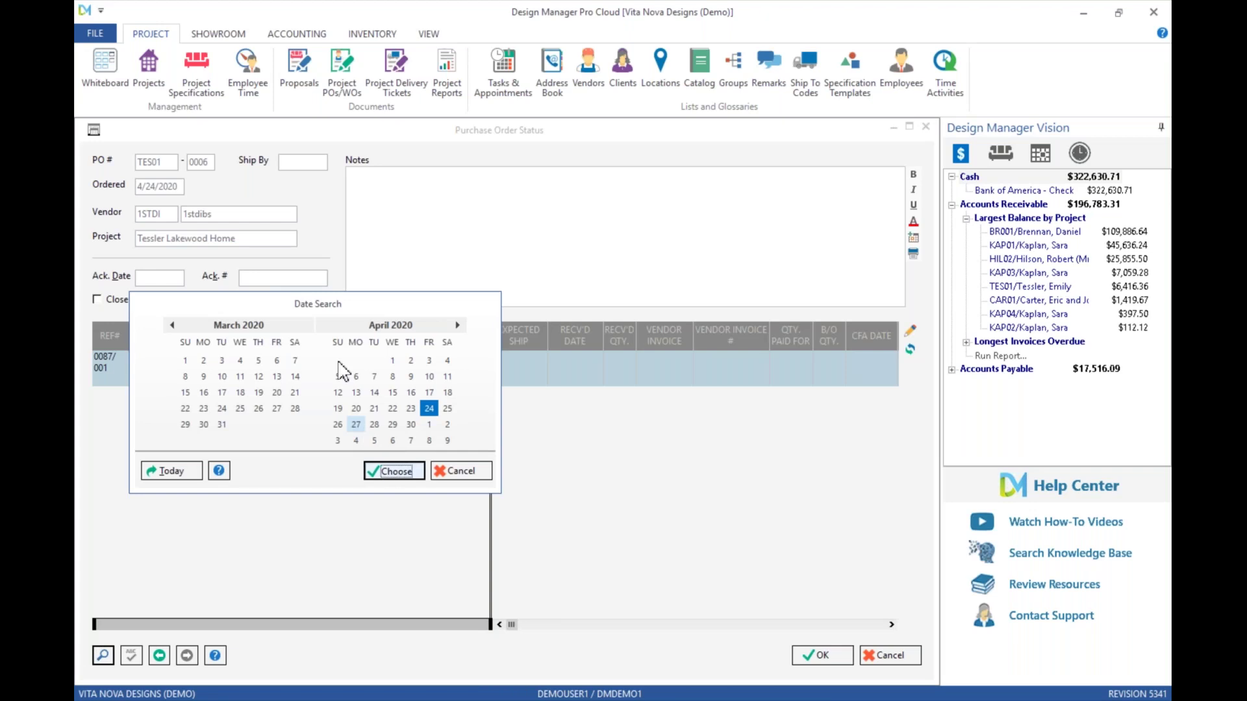
left_click(276, 278)
type("6547890487")
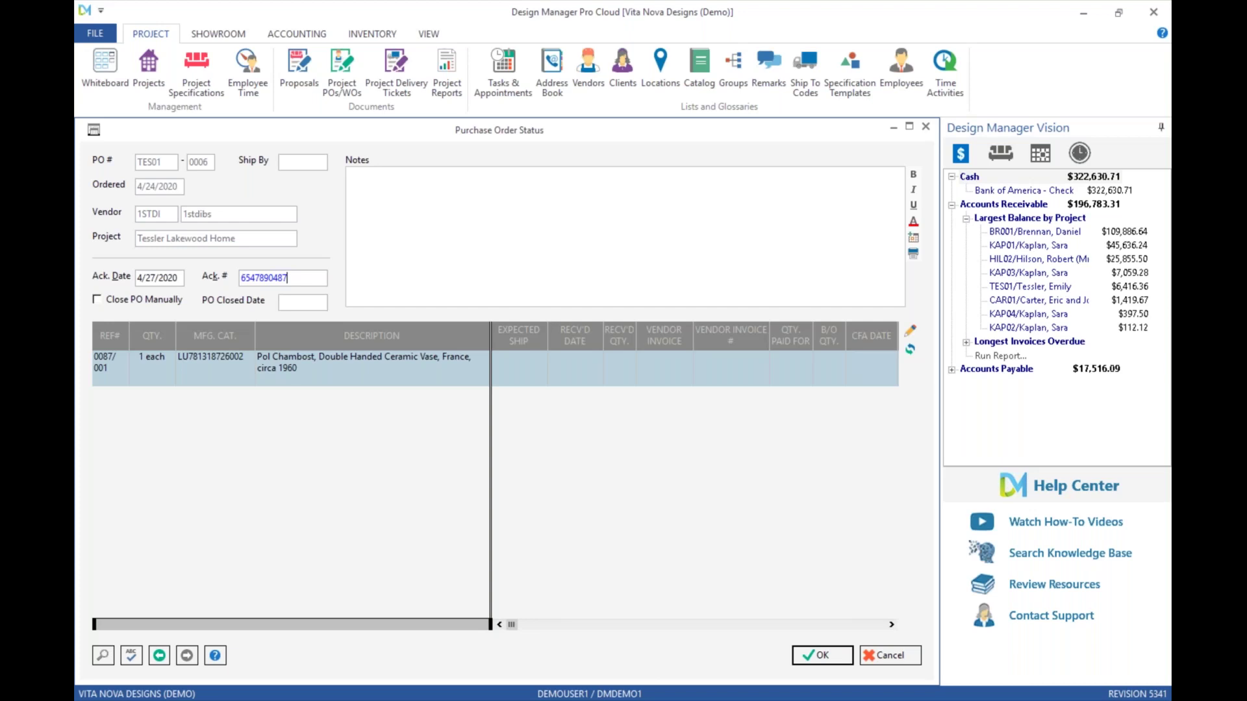
- Add a date-stamped note 'created PO, was ack', signed with the user's initials
left_click(426, 226)
left_click(913, 237)
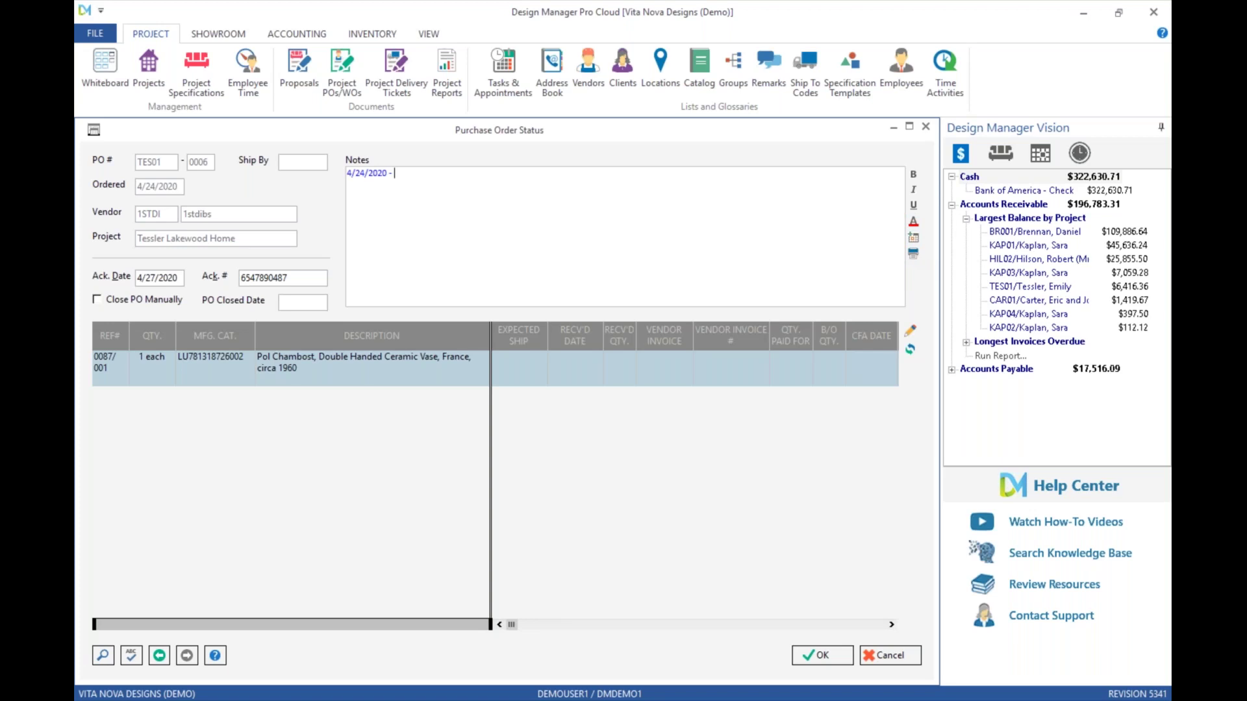
type("created PO, was ack - bgm")
left_click(910, 331)
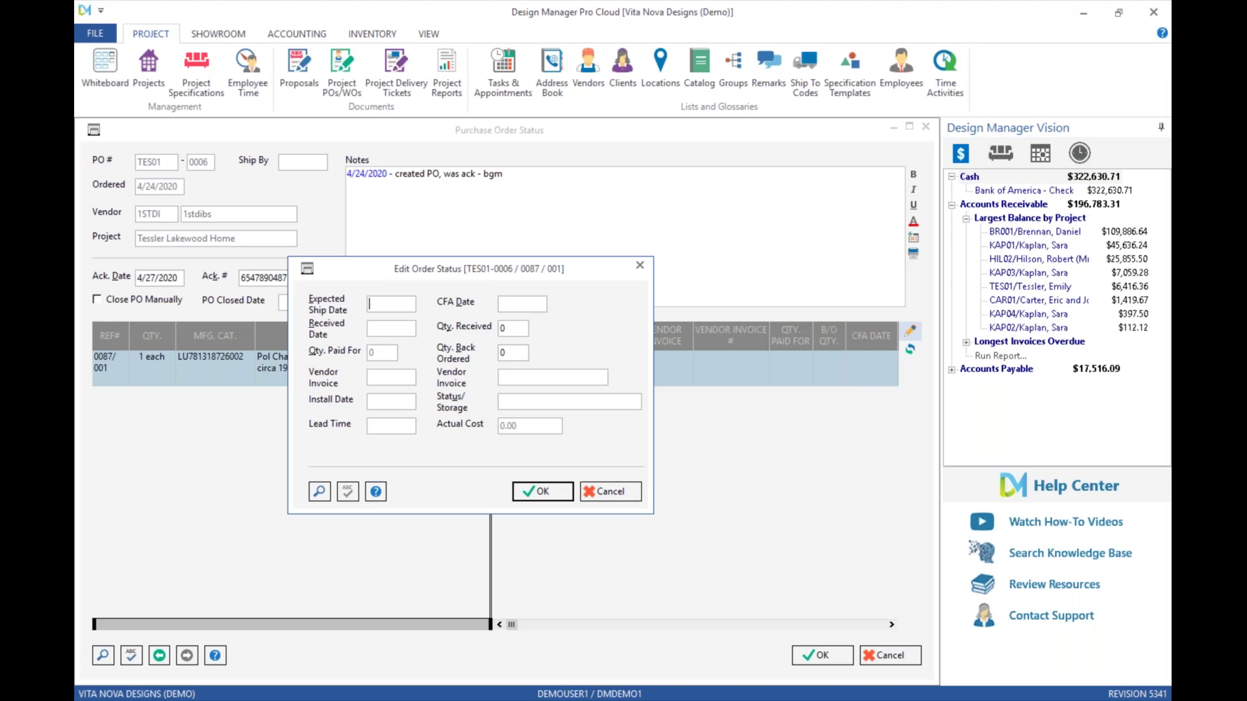
- Give the vase line an expected ship date of 5/1/2020 and save the PO 0006 status
type("5/1/2020")
key("Tab")
left_click(390, 330)
left_click(389, 425)
left_click(391, 401)
left_click(544, 494)
left_click(819, 656)
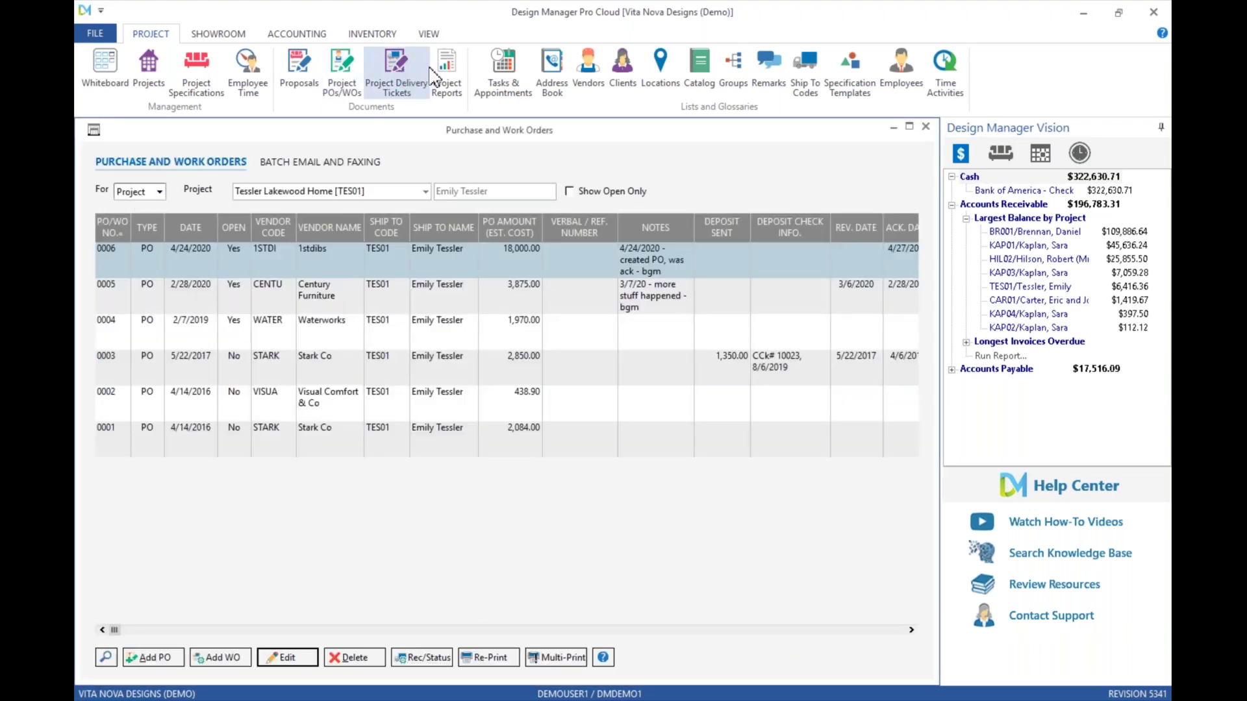
- Review the Order Tracking project reports, then close Reports and the Purchase and Work Orders list
left_click(445, 73)
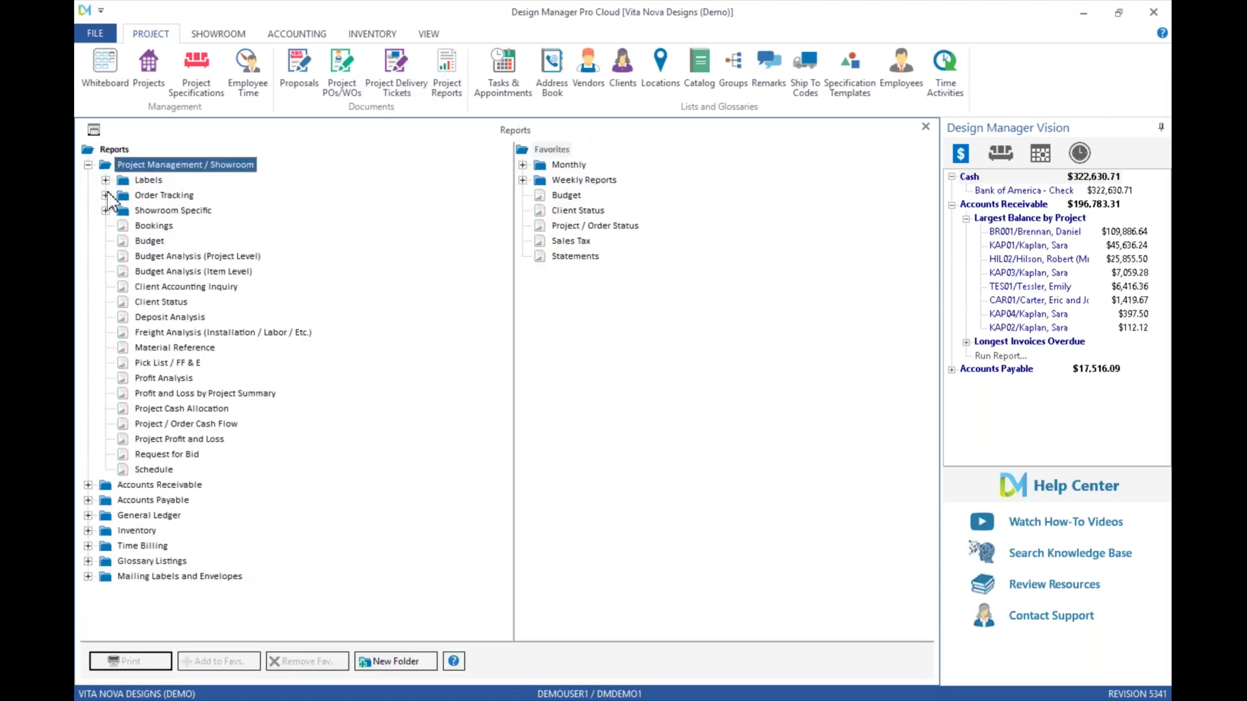
left_click(105, 195)
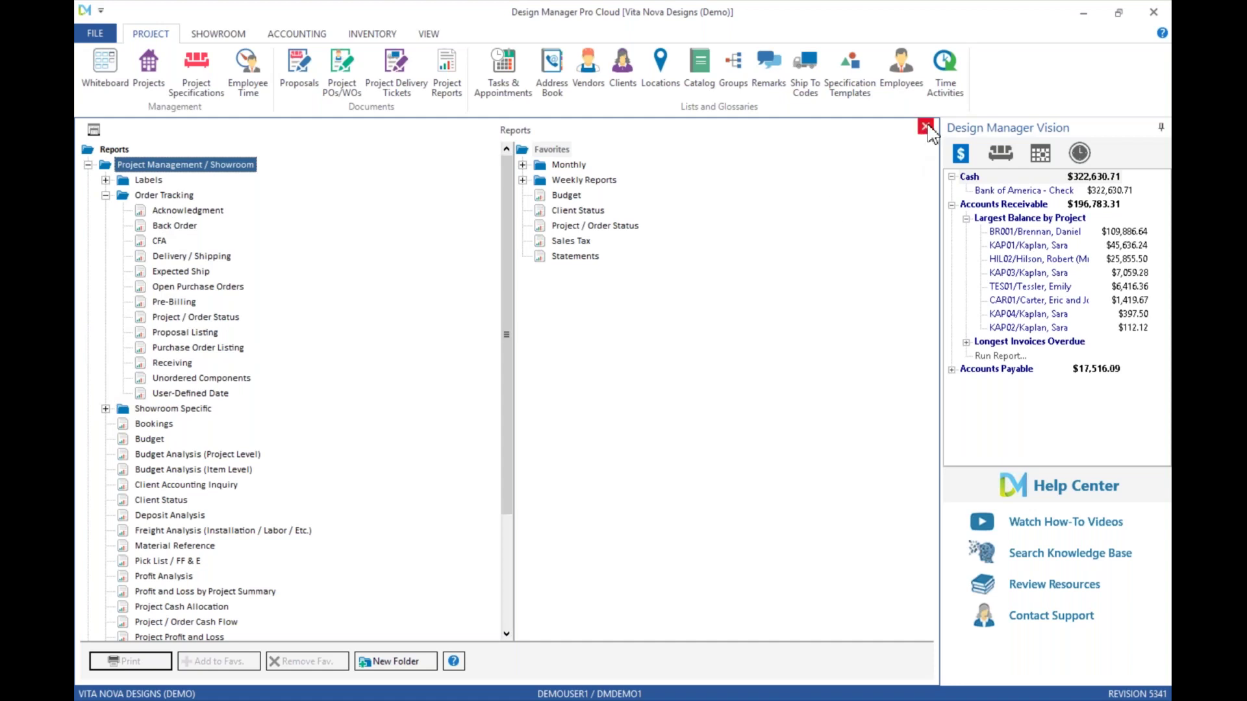
left_click(928, 128)
left_click(927, 129)
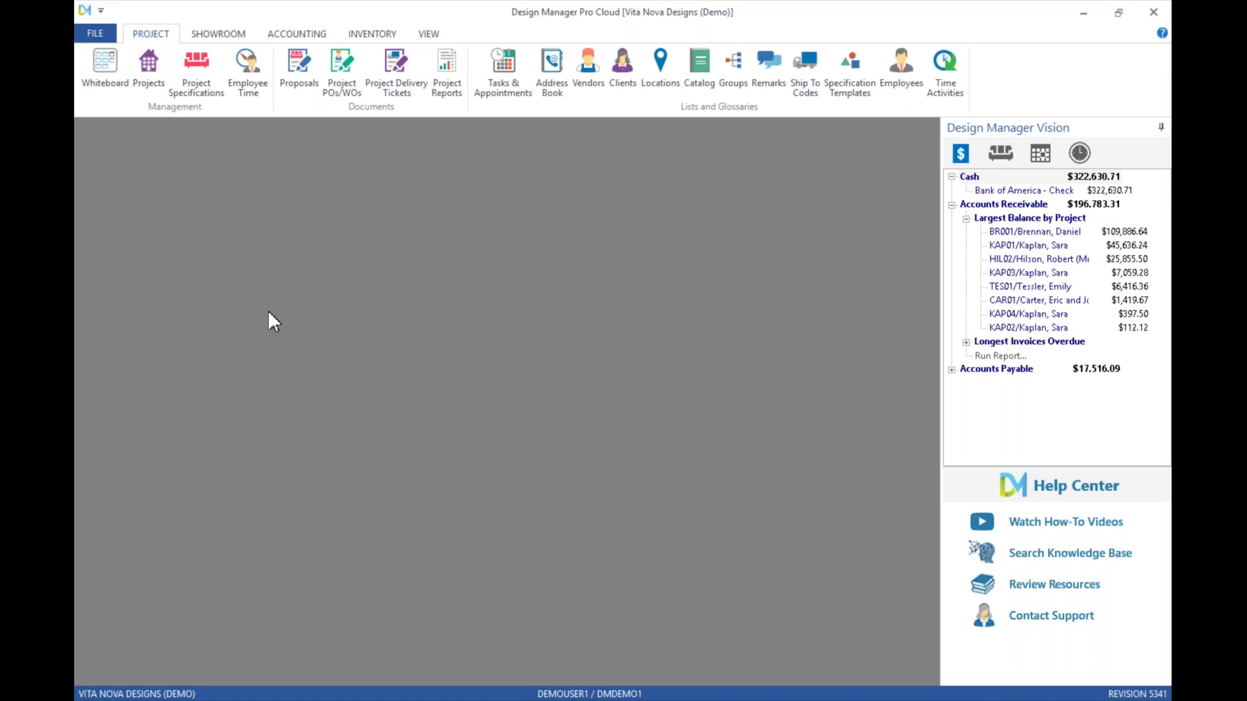
left_click(300, 34)
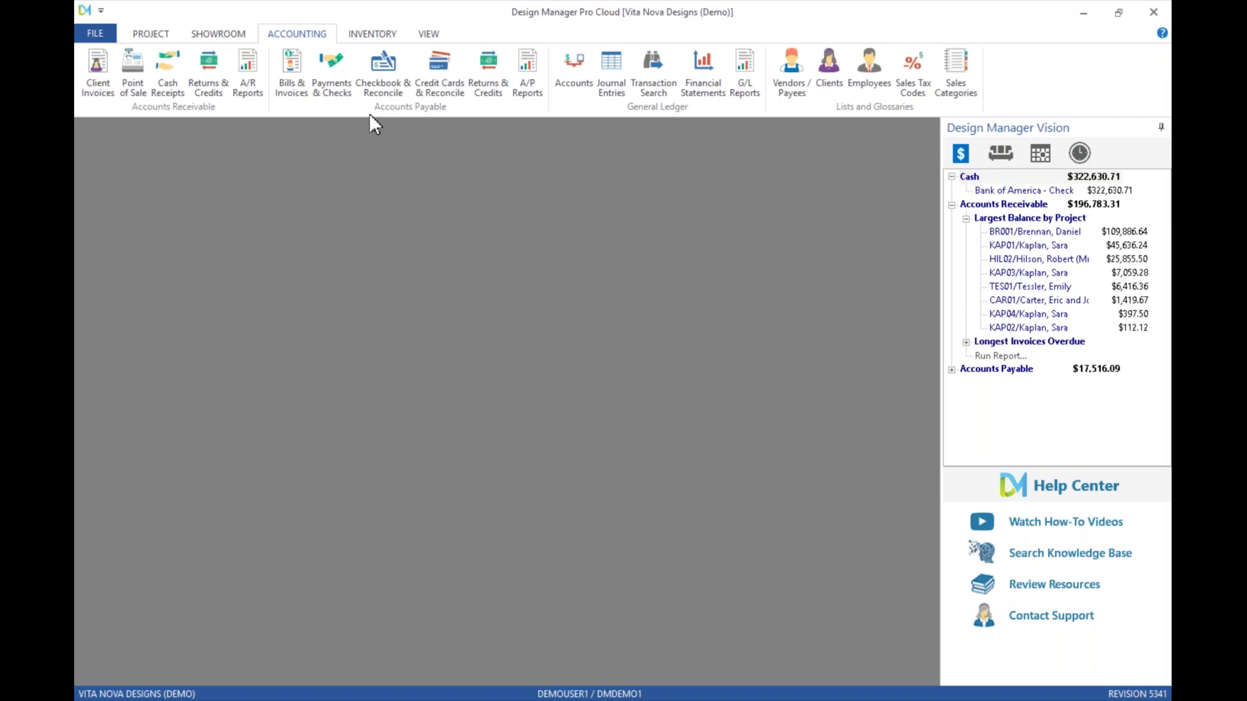
- Open the Client Invoices list and start a new invoice
left_click(102, 76)
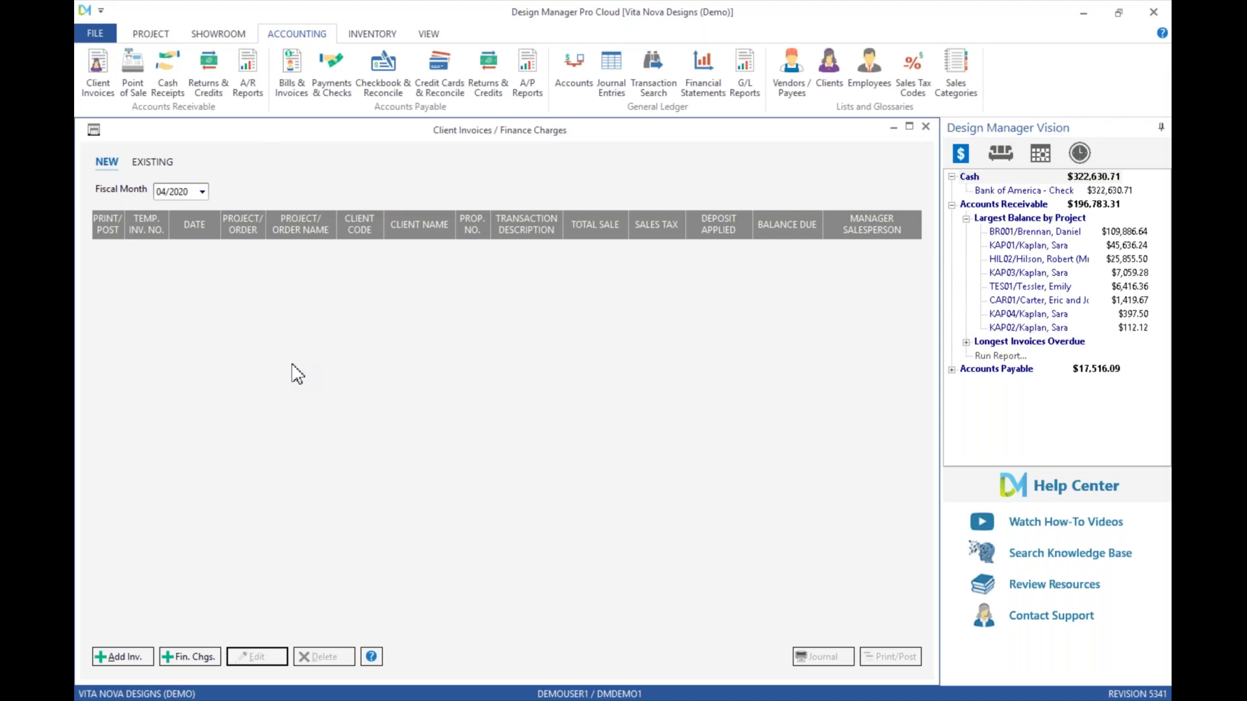
left_click(133, 658)
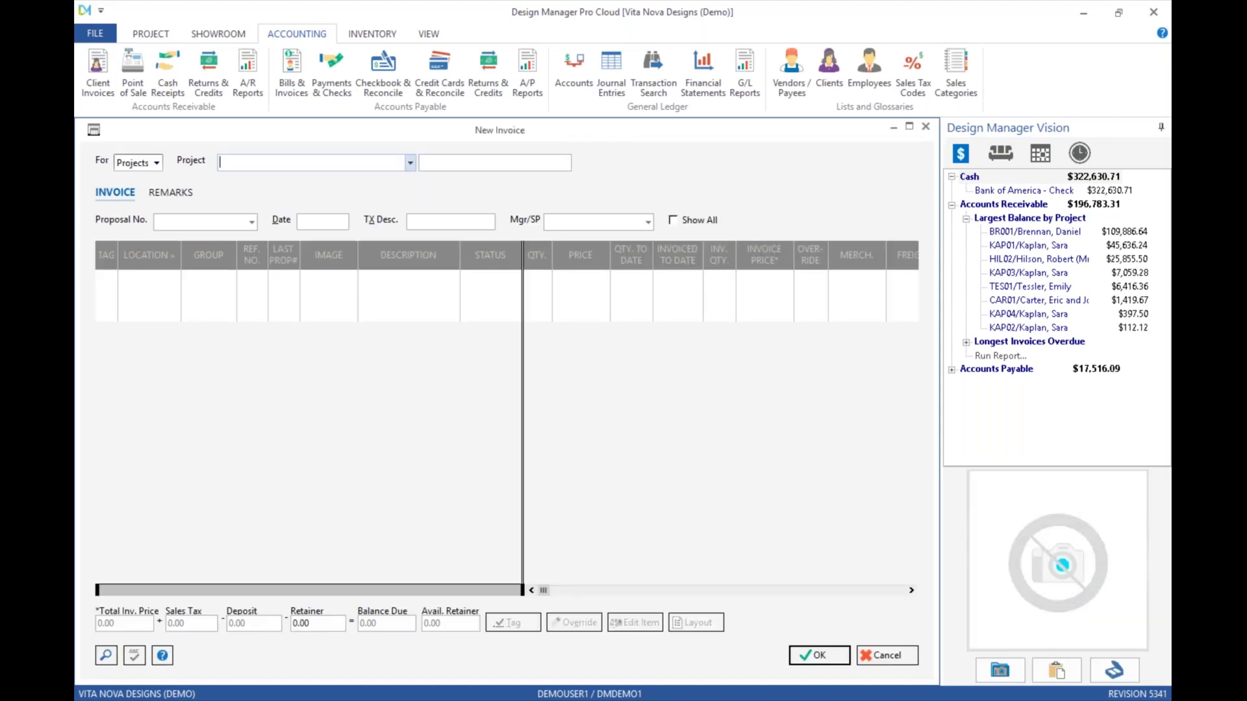
- Choose the Lakewood Home project for the new invoice
type("te")
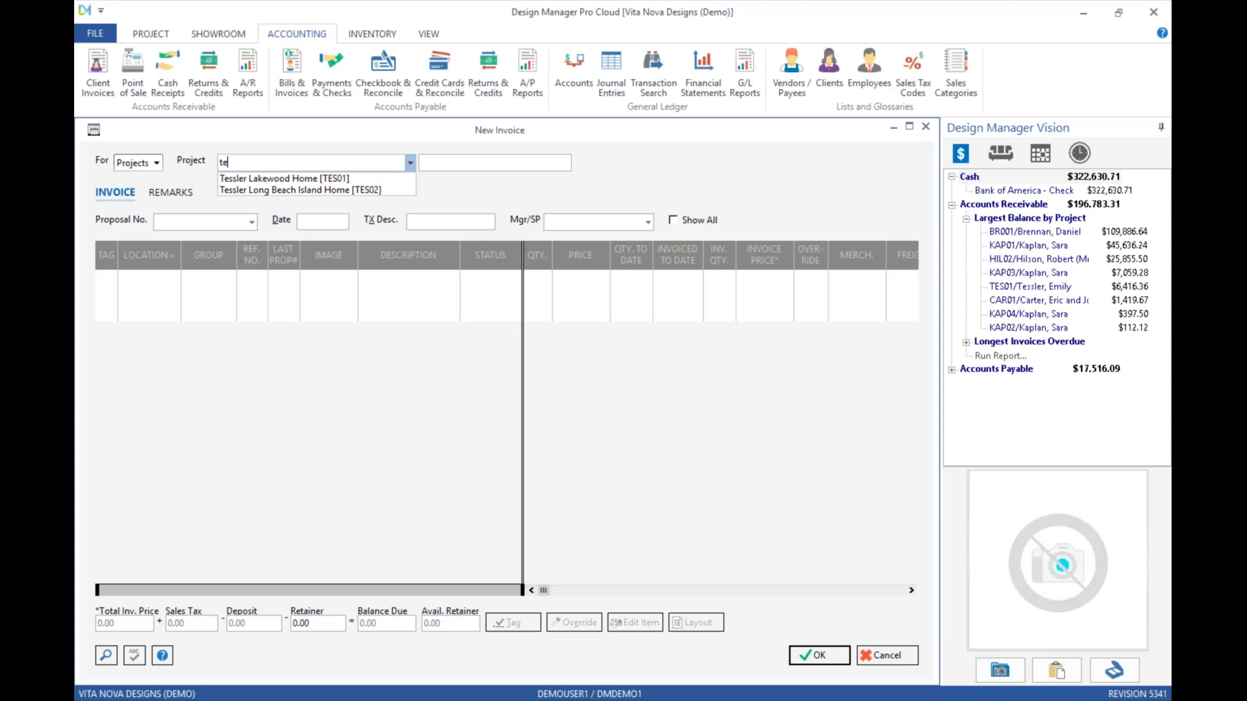
key("Down")
key("Return")
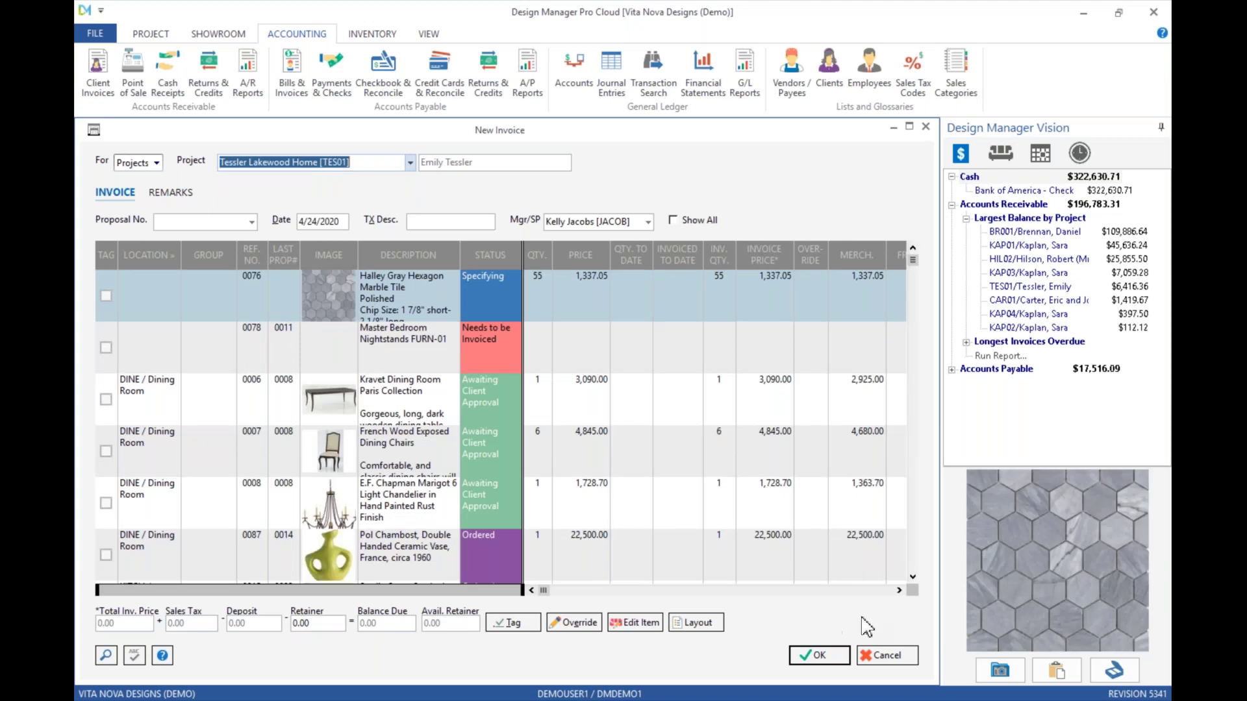
left_click(913, 577)
double_click(913, 576)
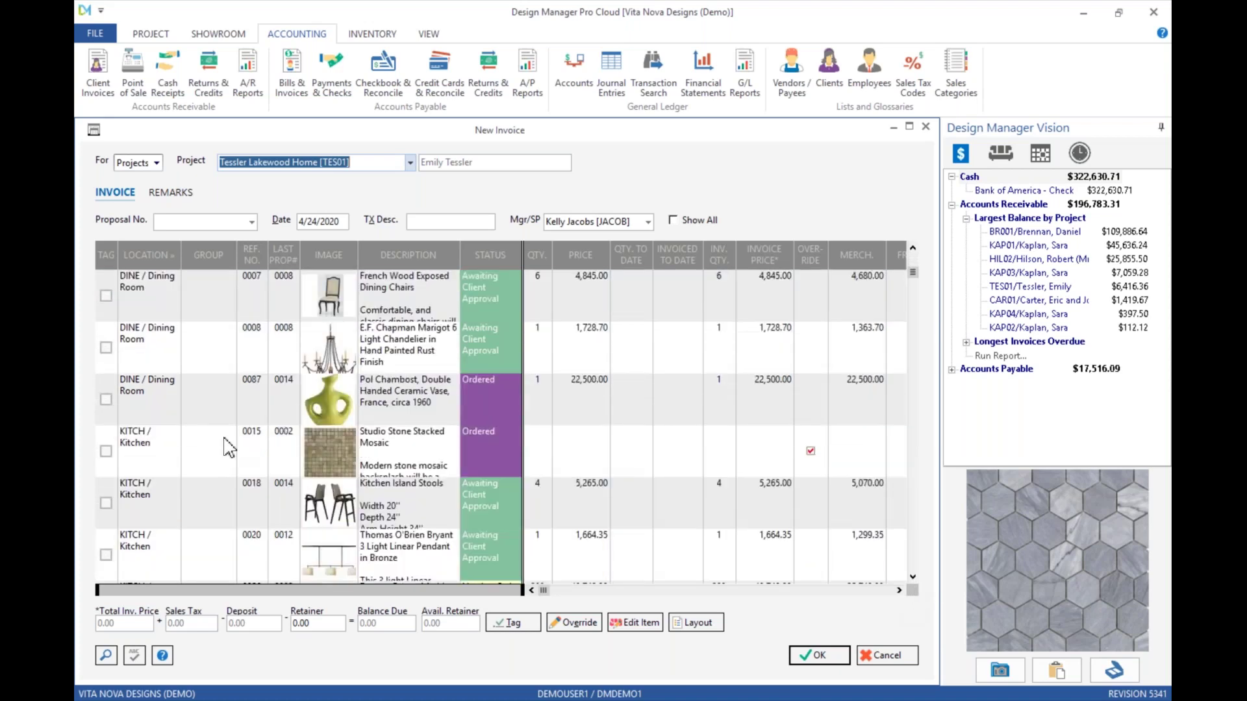
- Bill the ceramic vase and Studio Stone mosaic lines, leaving 21,500.00 due after the retainer
left_click(106, 400)
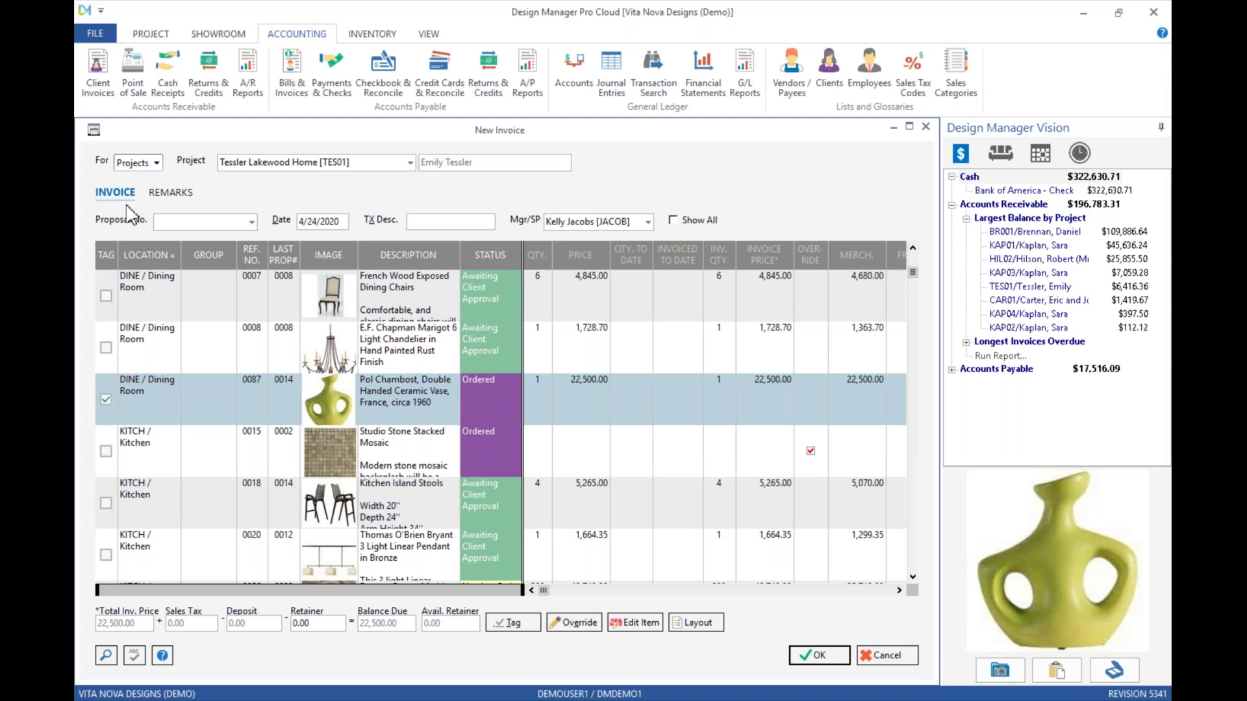
left_click(251, 222)
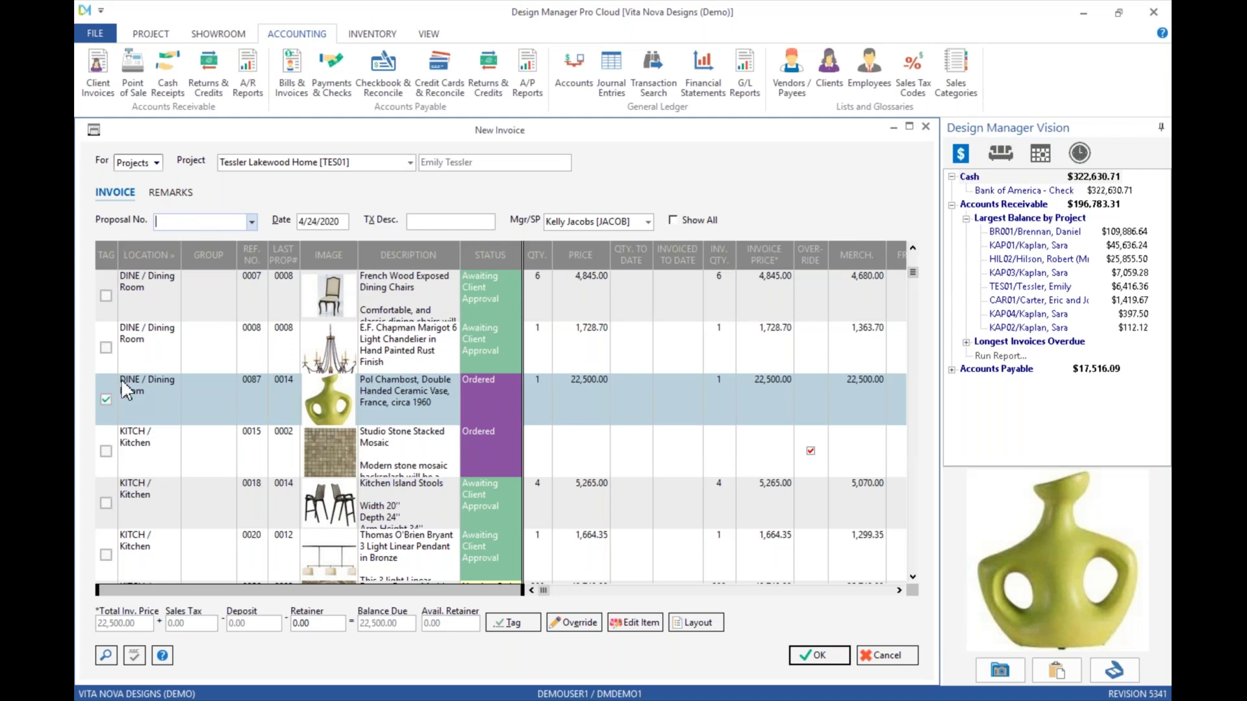
left_click(111, 453)
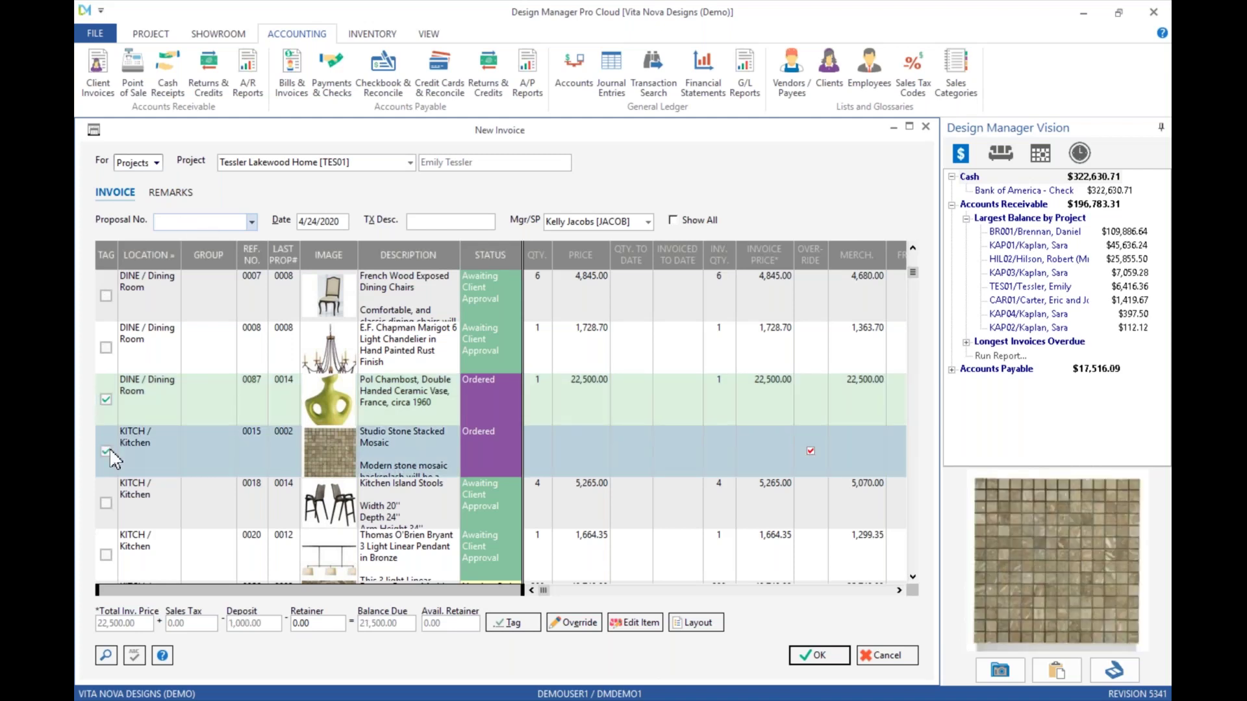
left_click(111, 501)
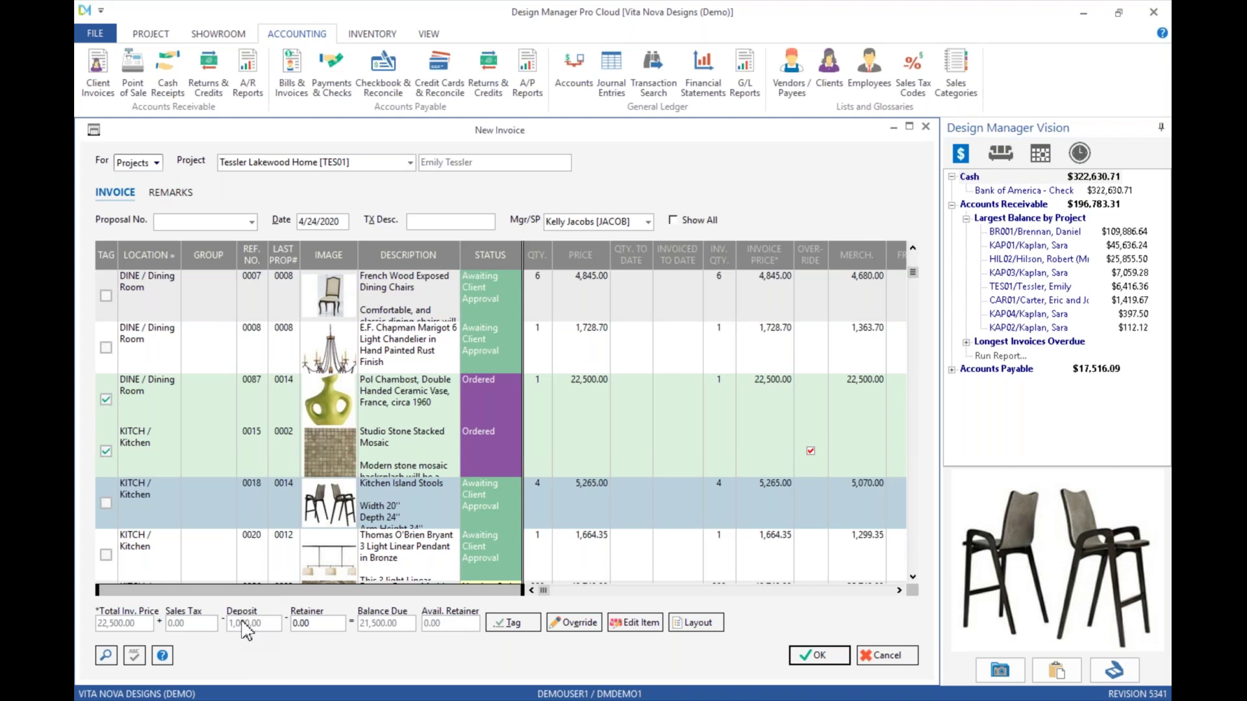
left_click(320, 624)
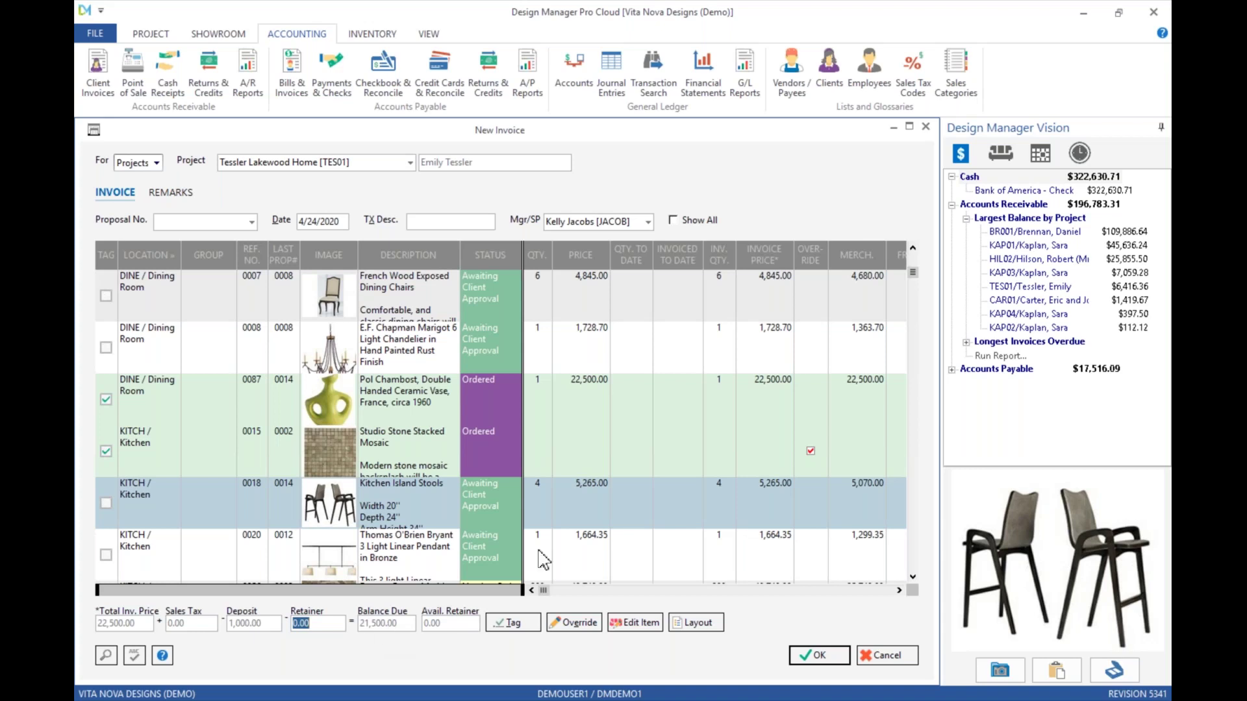
- Save the Lakewood Home invoice and start Print/Post for it
left_click(834, 659)
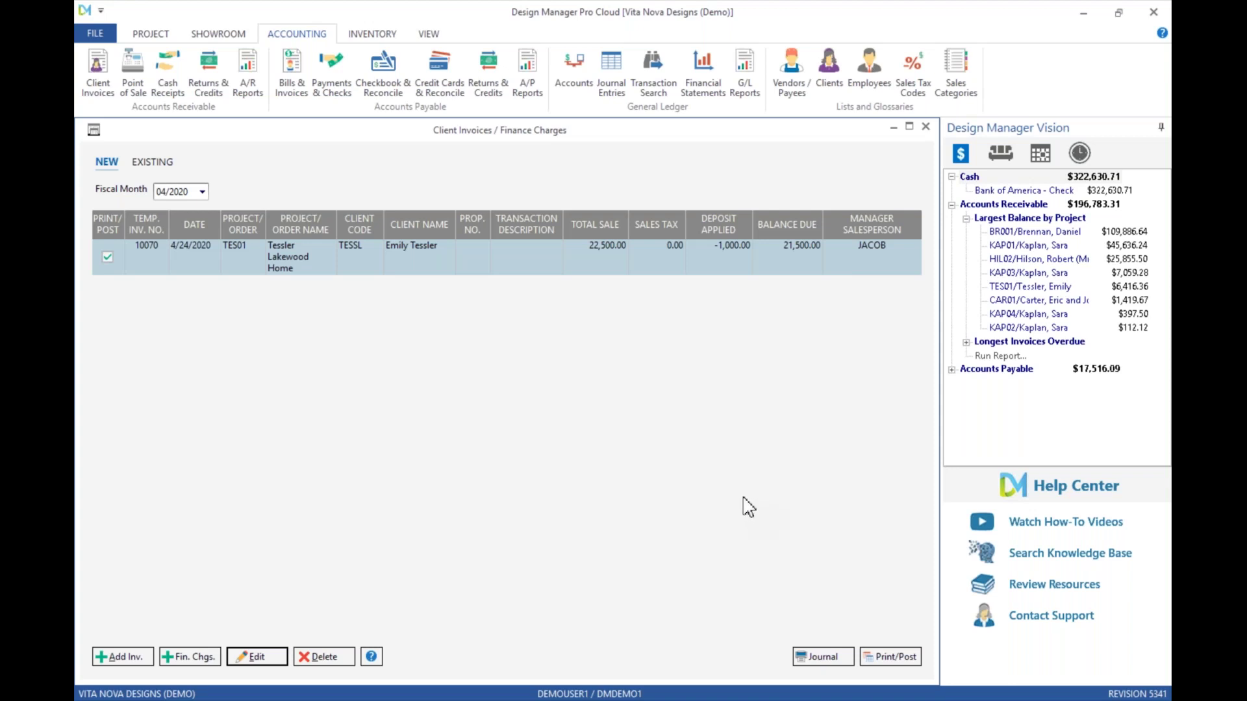
left_click(894, 657)
- Preview invoice 10056 in the Modern style with pictures
key("space")
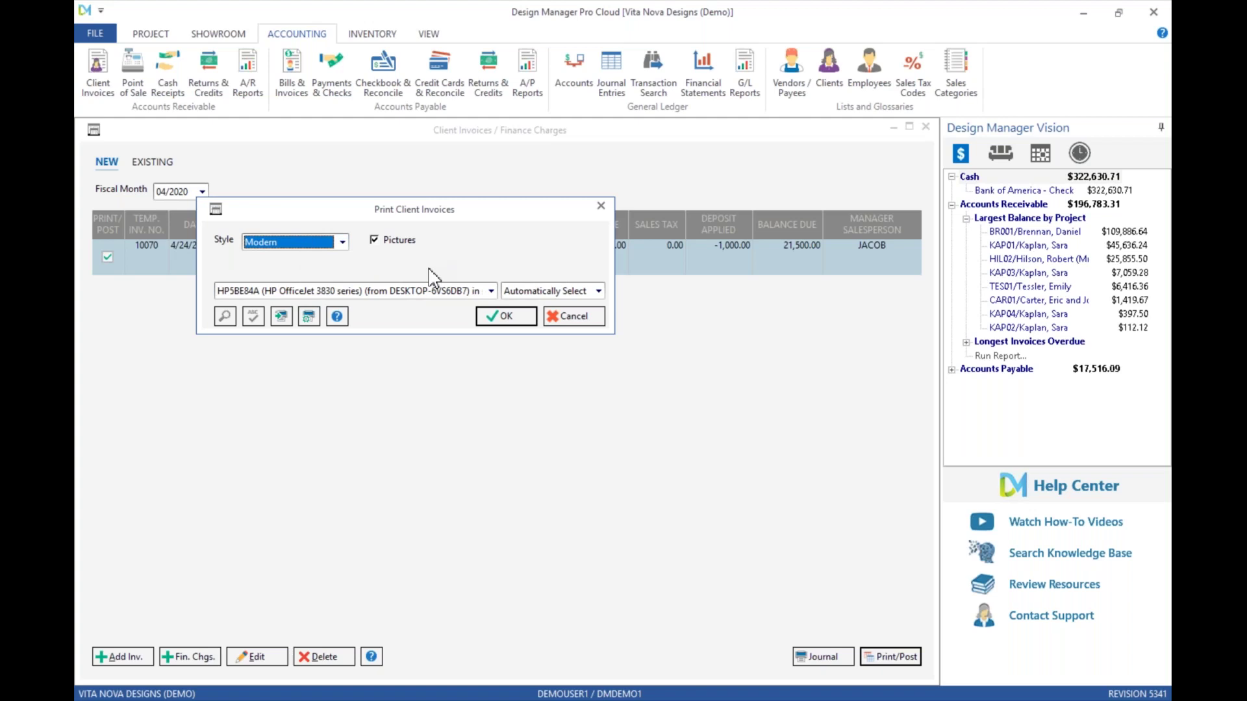
left_click(506, 317)
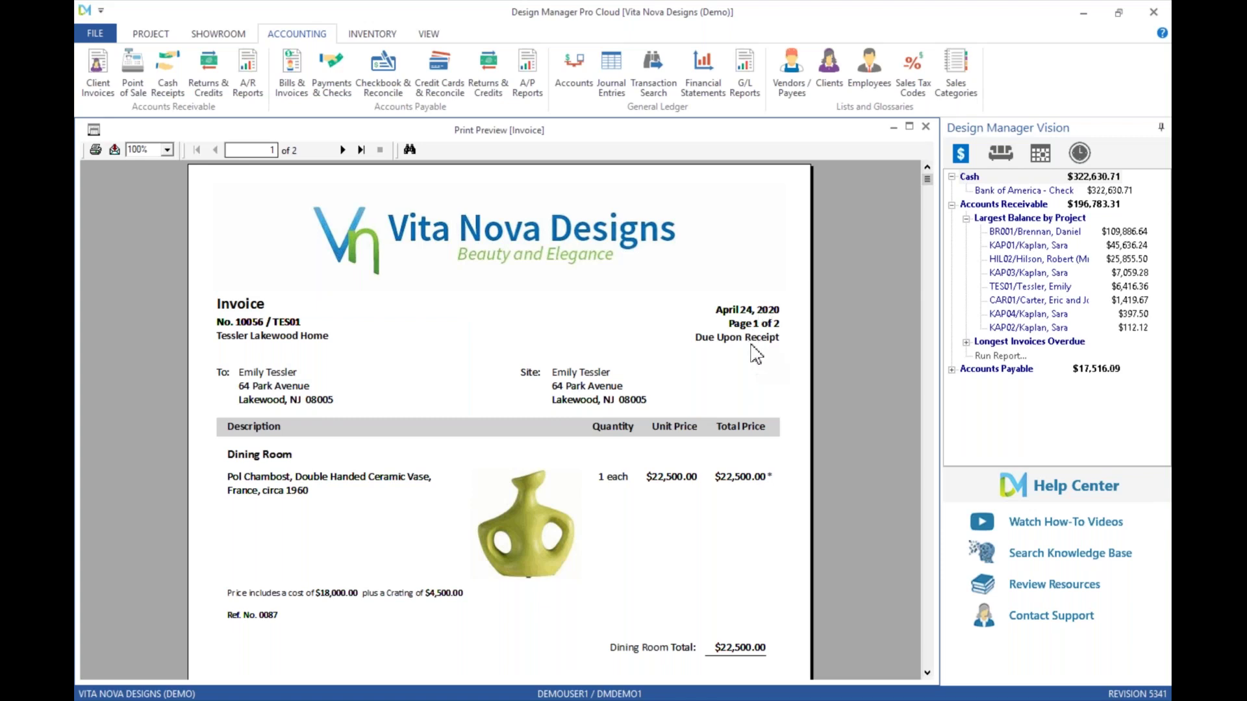
- Scroll through both preview pages of invoice 10056, then close the preview to get the posting prompt
left_click(926, 673)
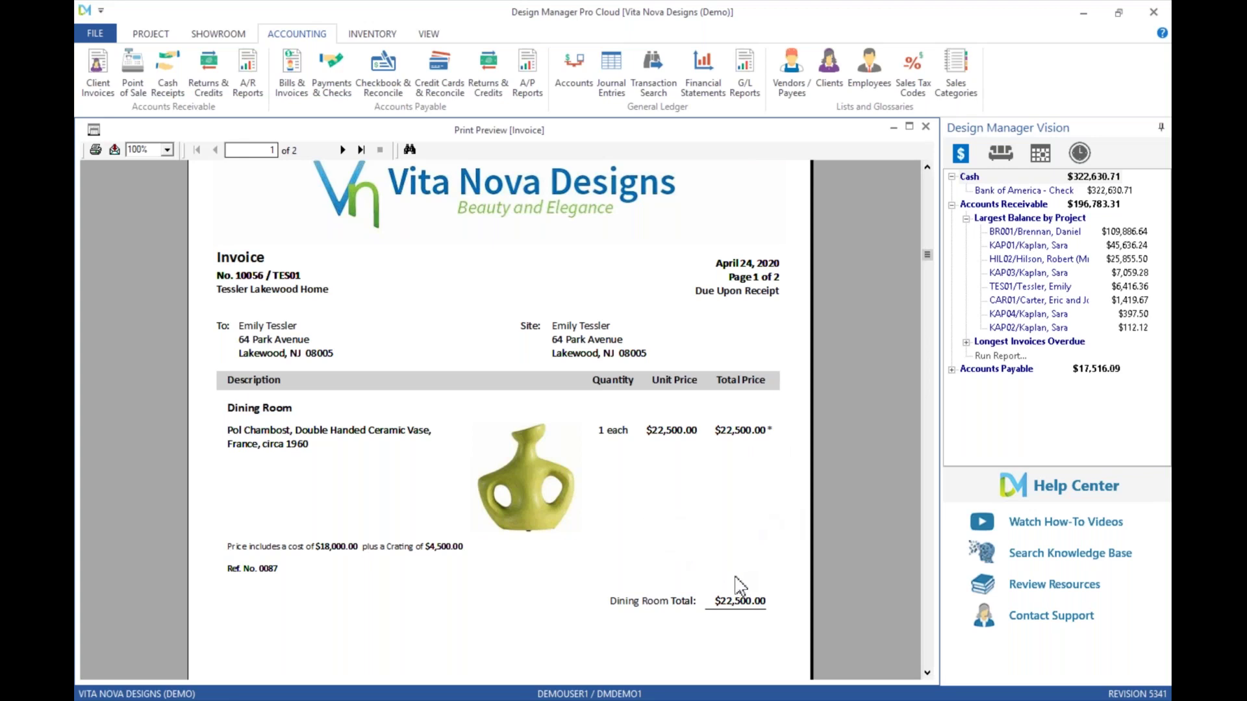
left_click(928, 639)
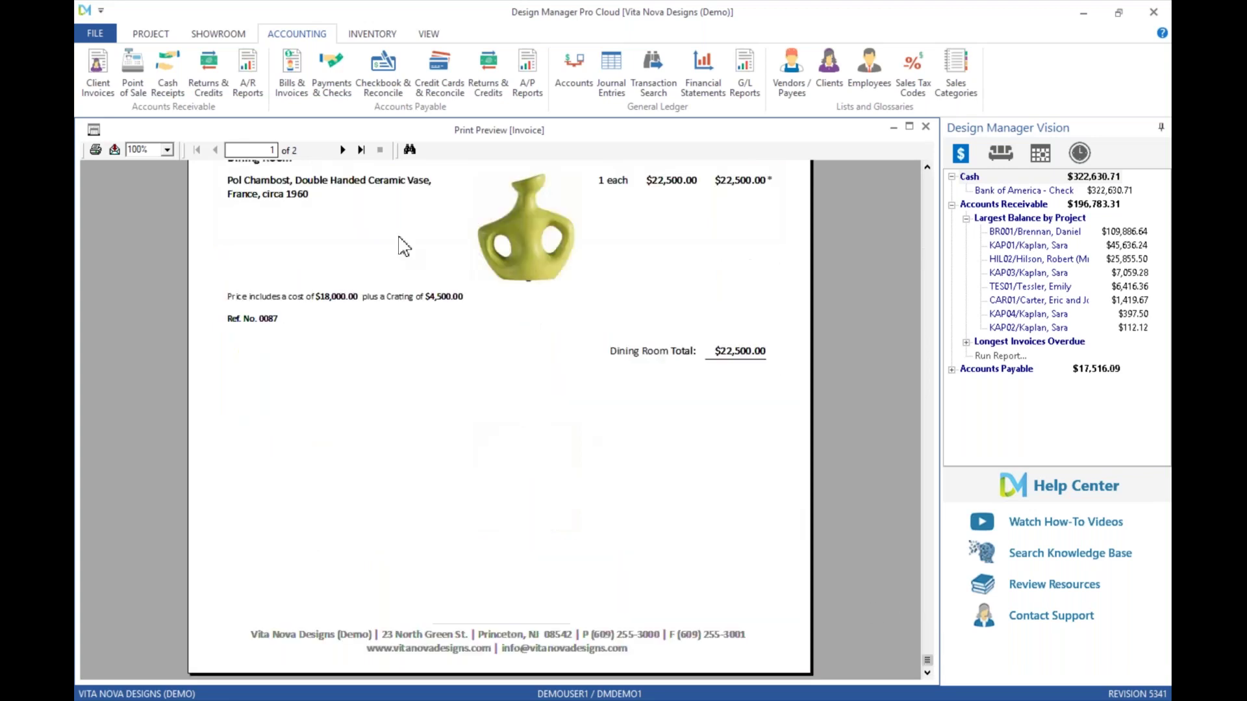
scroll(576, 451, "down", 3)
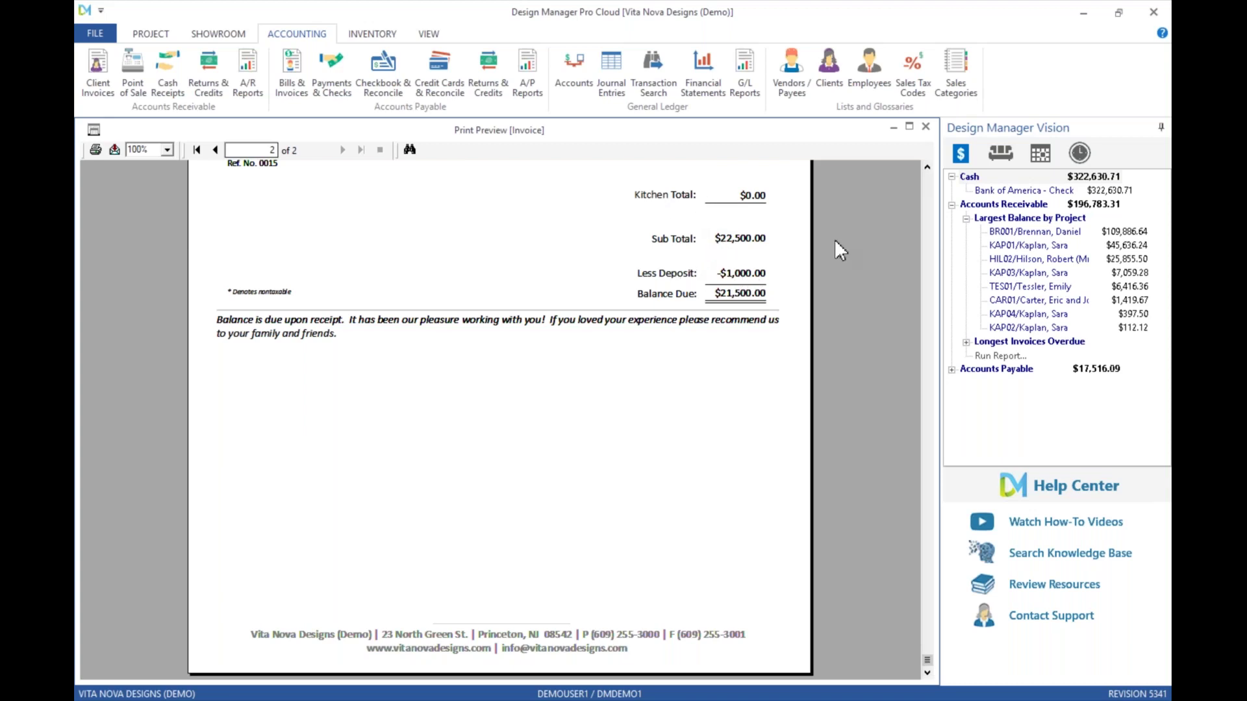
scroll(863, 401, "up", 3)
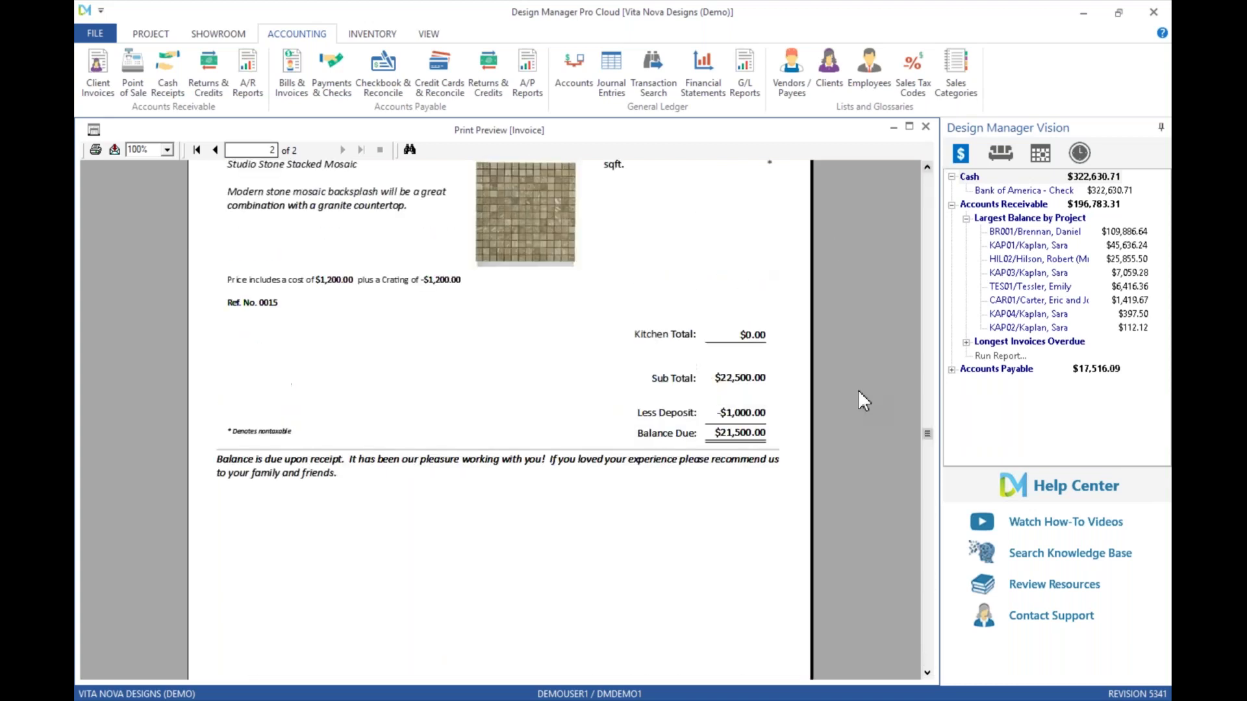
scroll(844, 403, "up", 1)
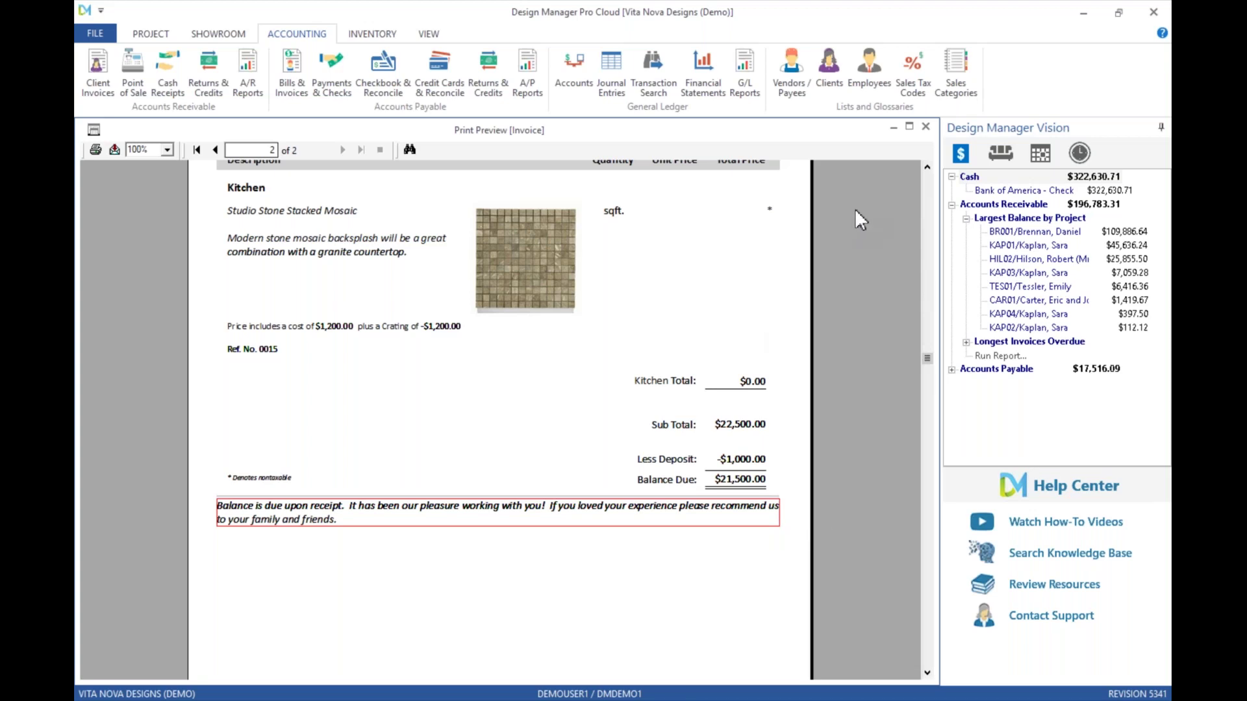
key("Escape")
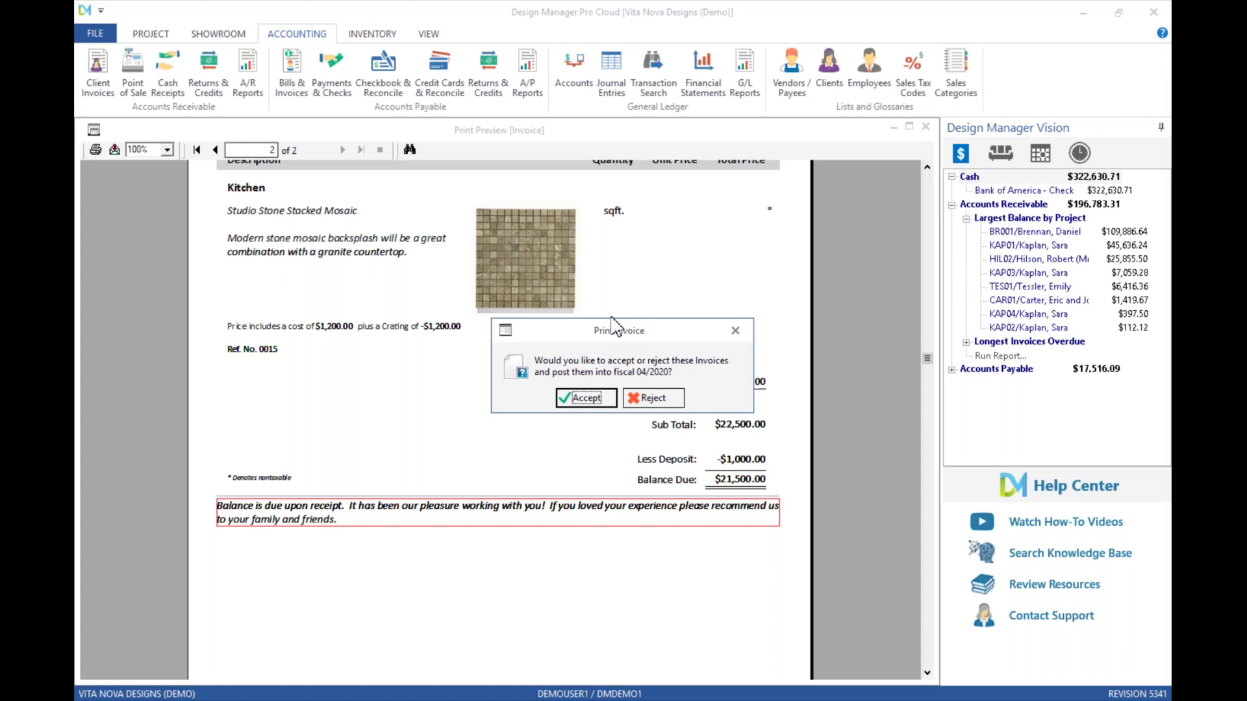
- Post invoice 10056 to fiscal 04/2020, confirm it under Existing invoices, and close the window
left_click(586, 398)
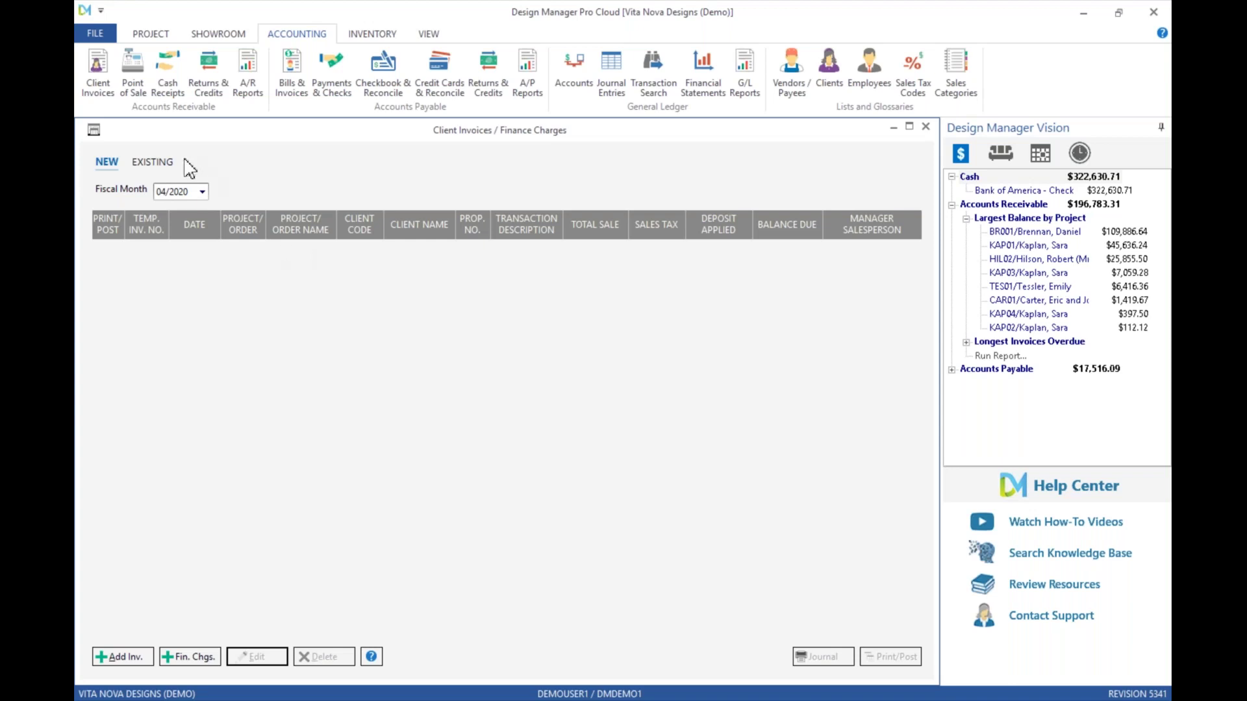
left_click(156, 163)
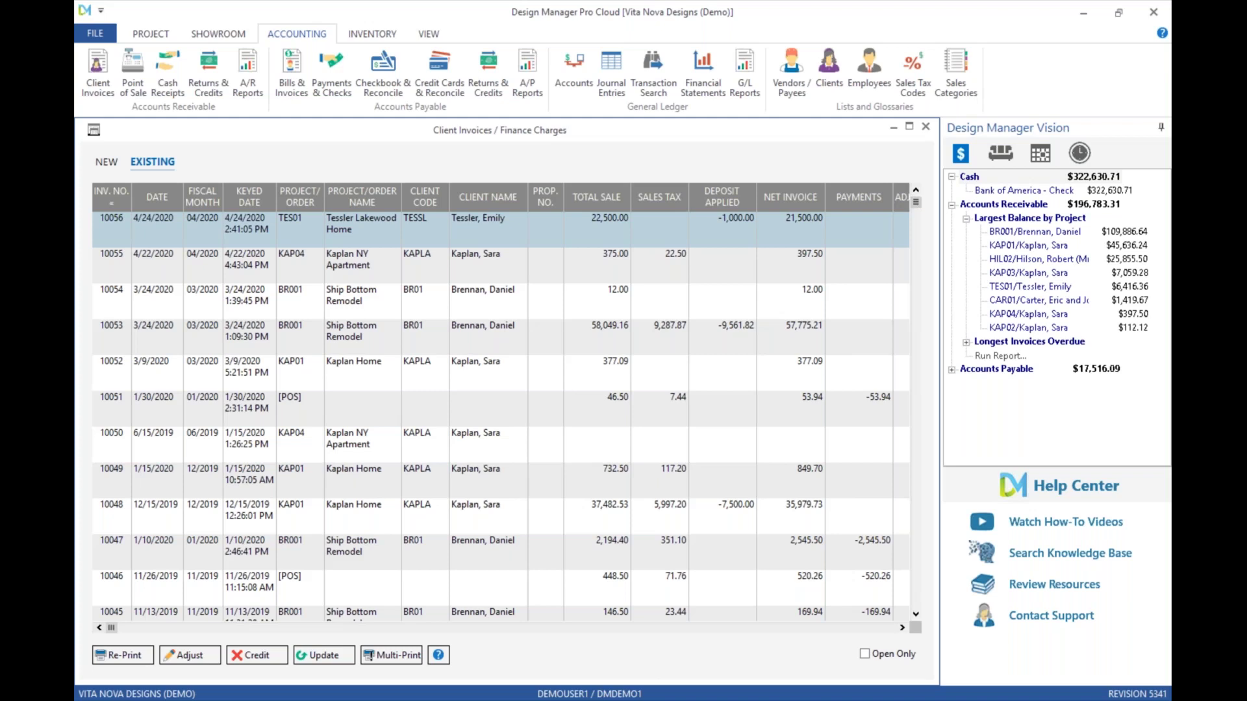
left_click(925, 127)
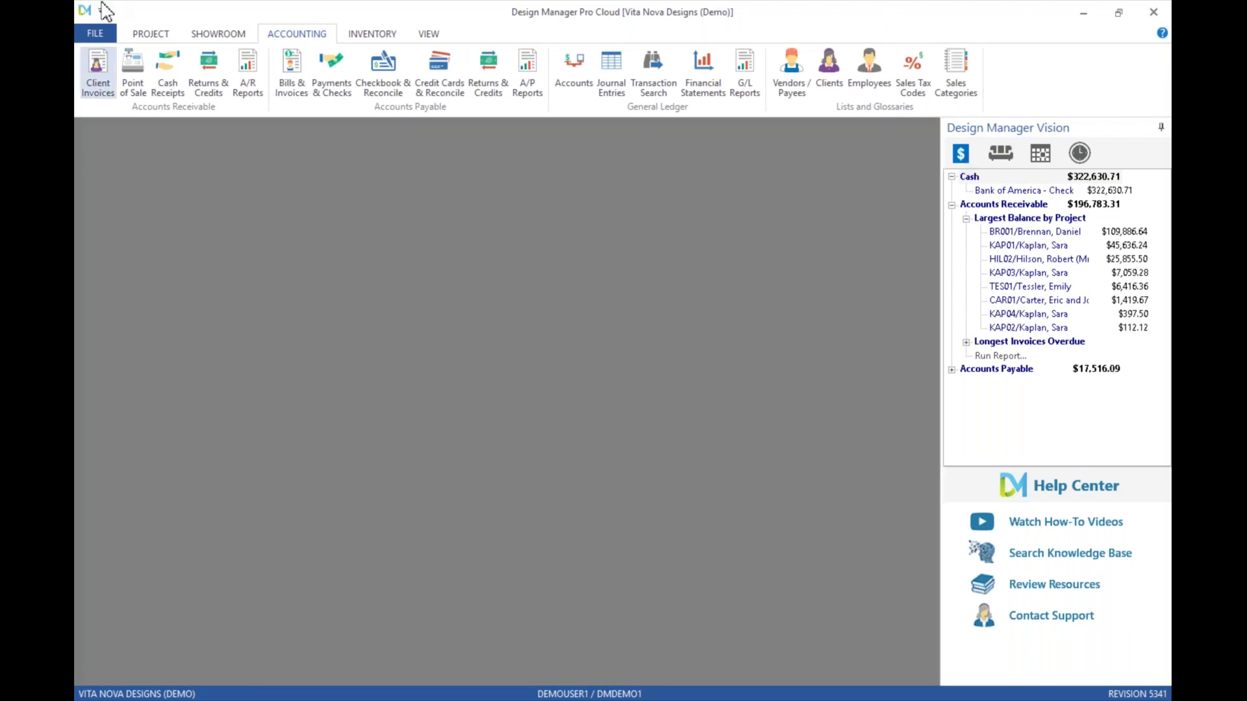
- Review the existing cash receipts, then bring up the empty Vendor Deposits, Invoices, and Operating Expenses list for 04/2020
left_click(184, 61)
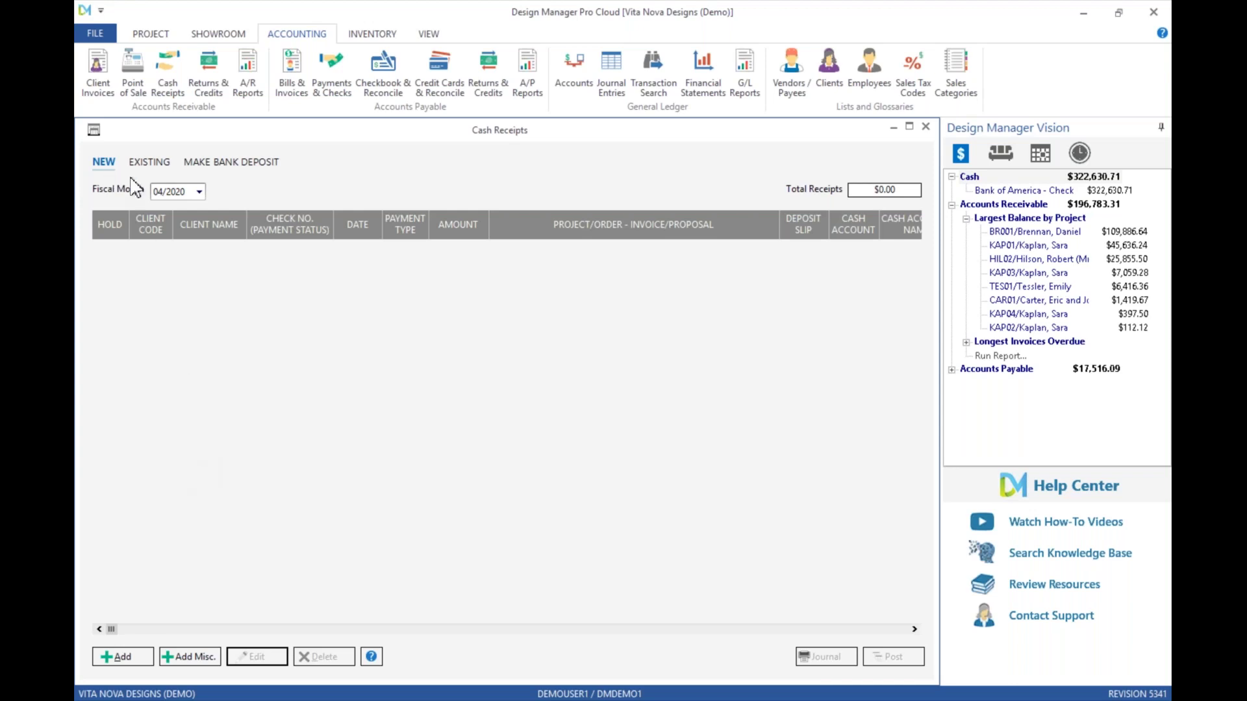
left_click(149, 161)
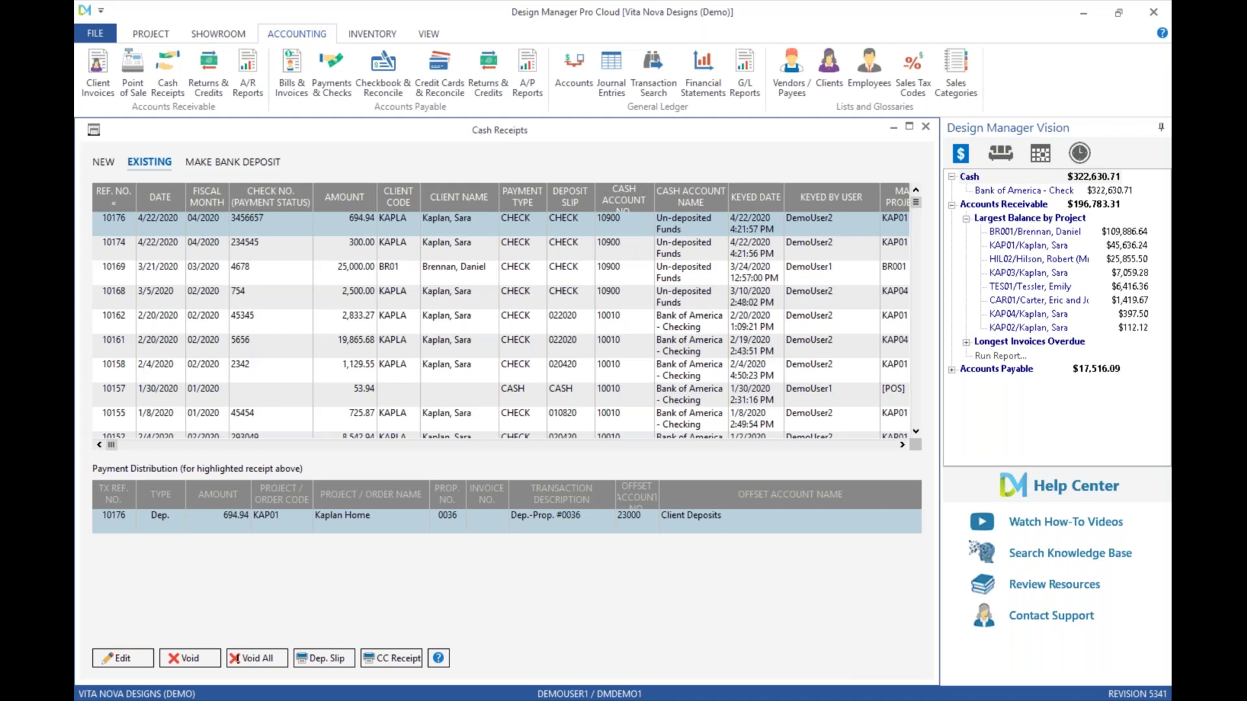
left_click(101, 162)
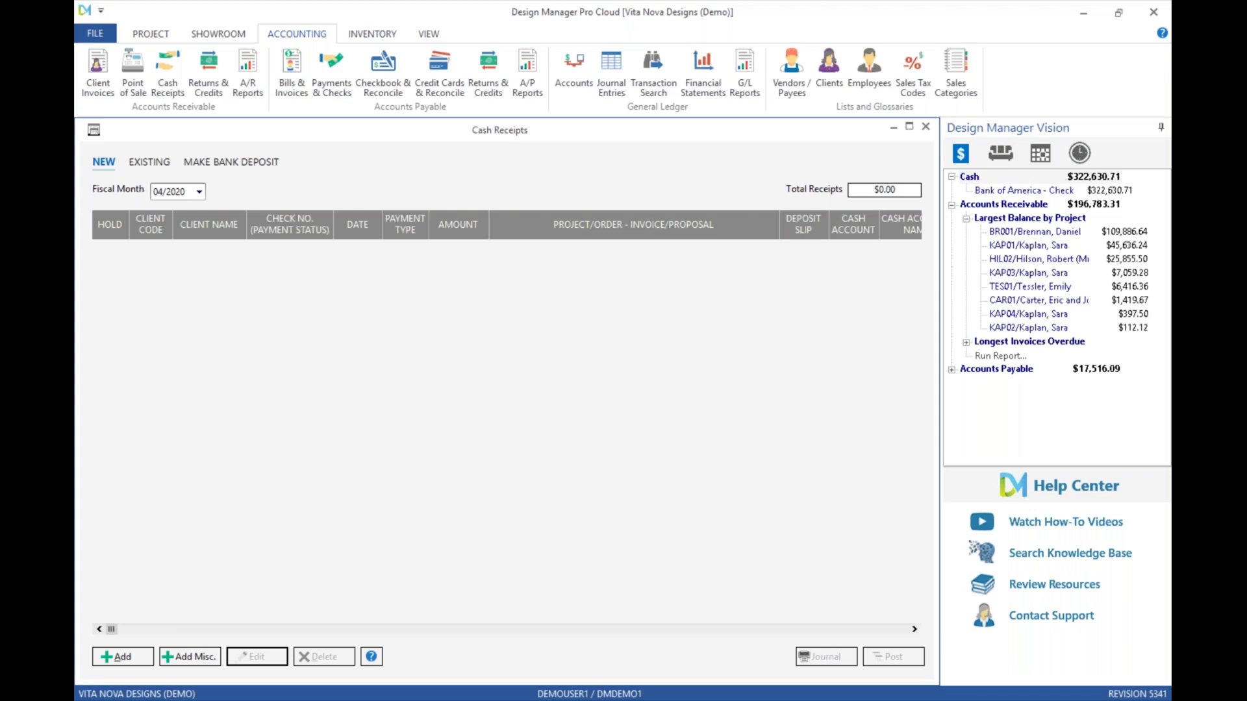
left_click(294, 61)
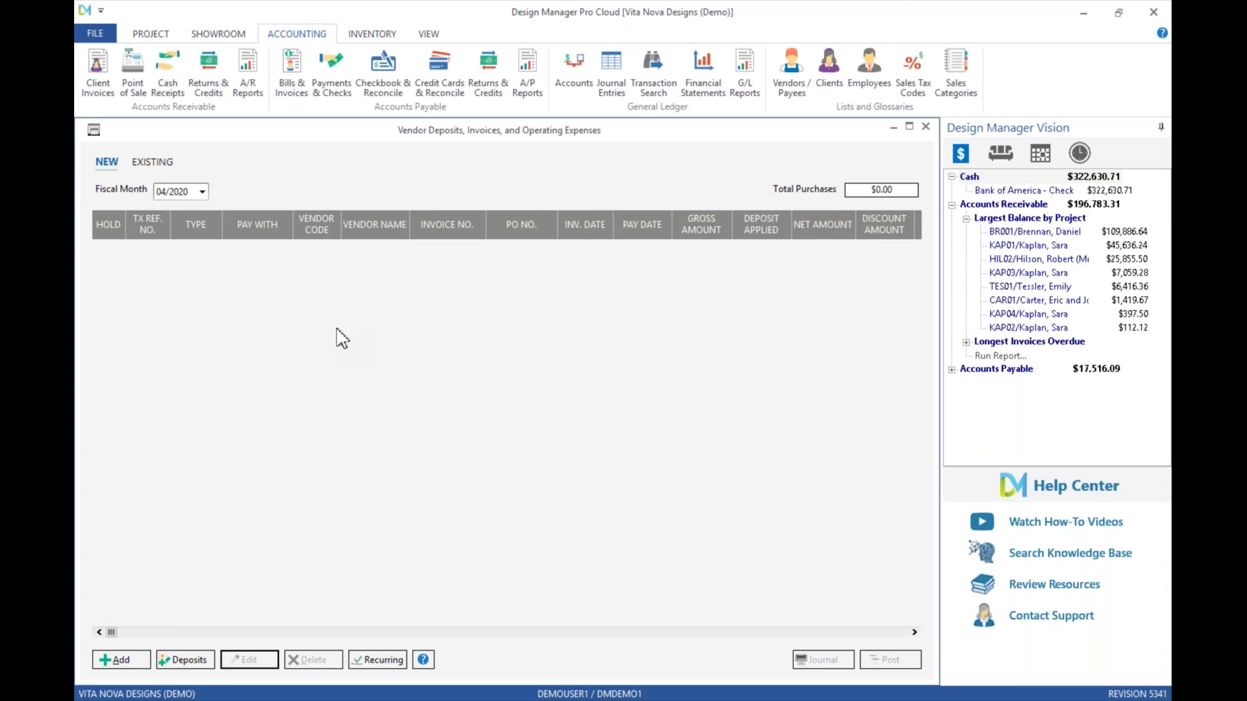
- Close the Vendor Deposits, Invoices, and Operating Expenses window and the Cash Receipts window
left_click(931, 132)
left_click(931, 131)
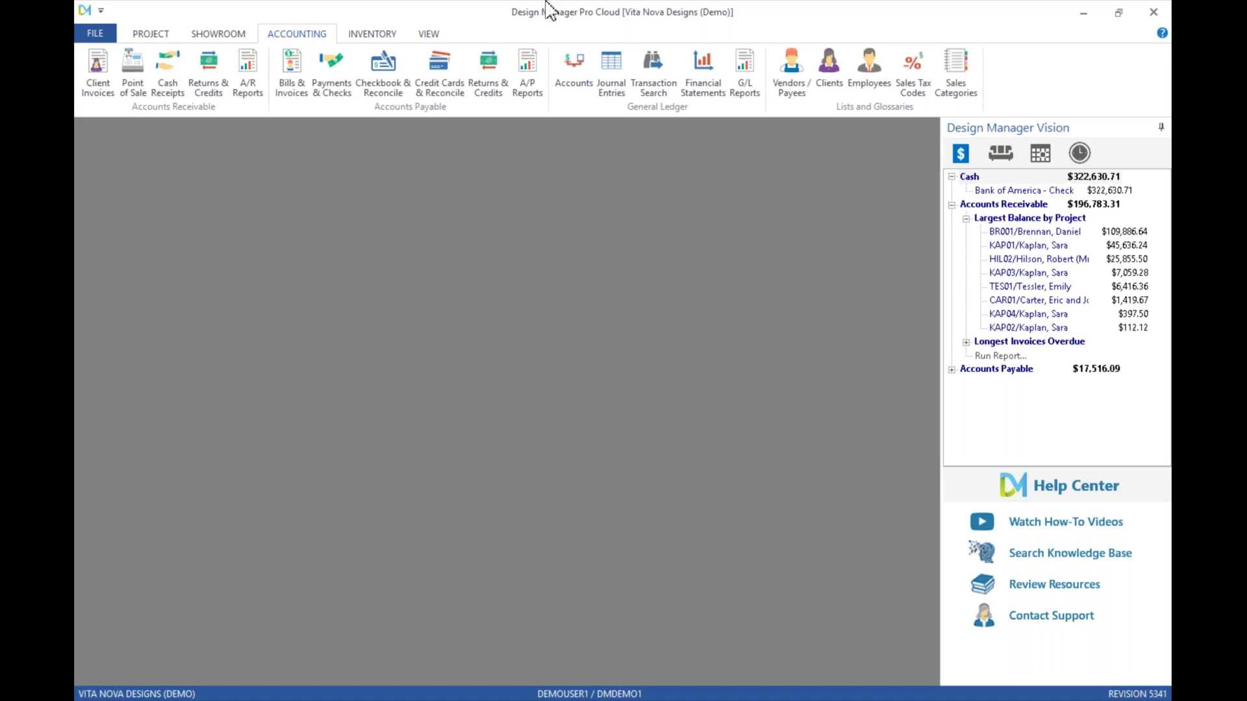
- From the PROJECT ribbon, launch Watch How-To Videos to show the Design Manager YouTube channel
left_click(154, 37)
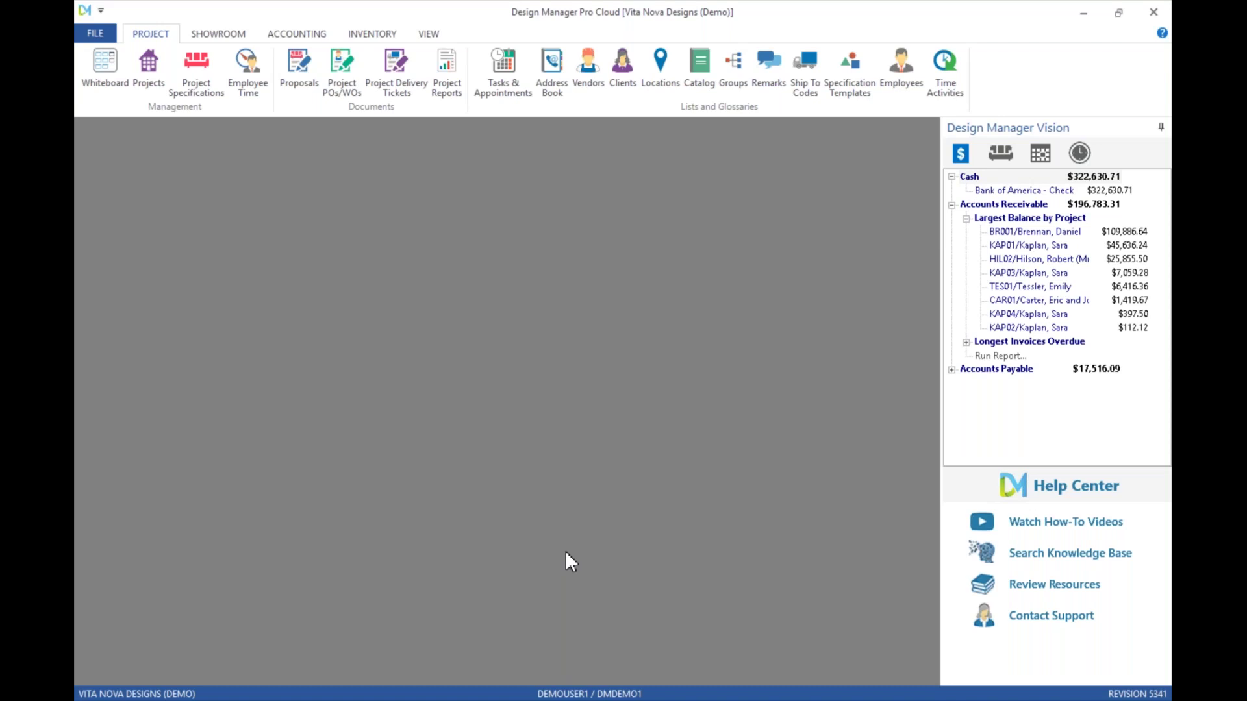
left_click(1068, 523)
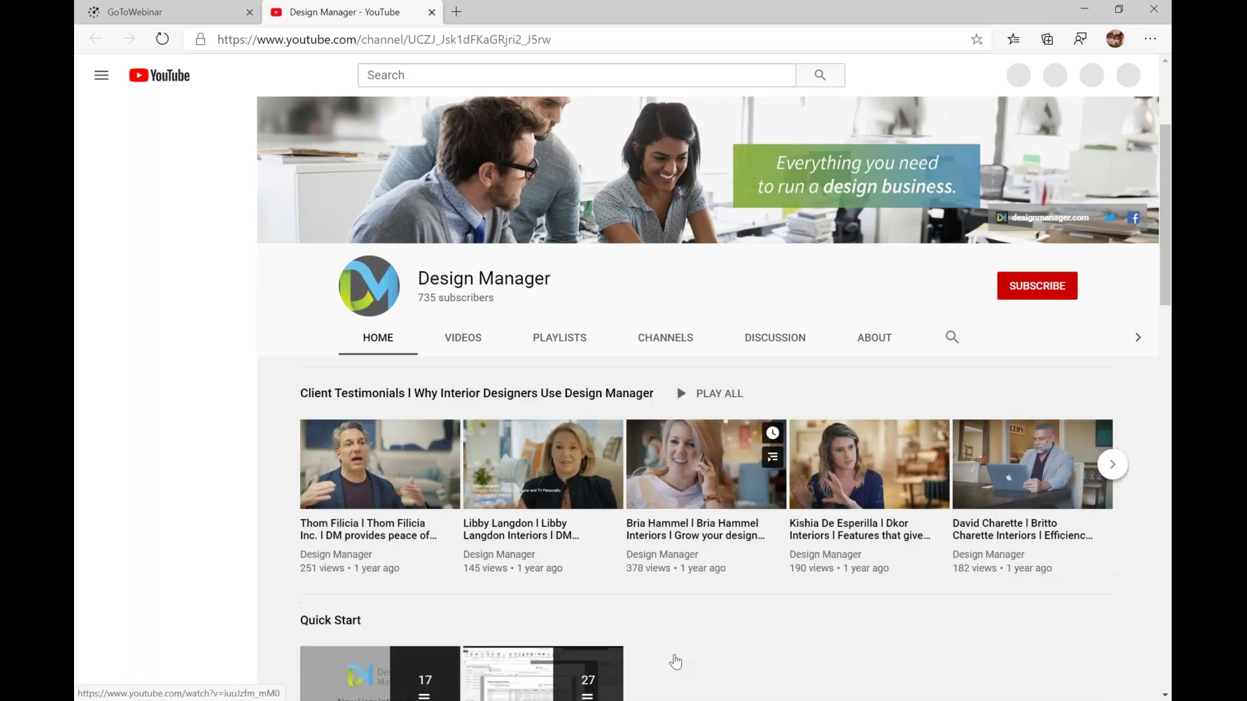
- Browse the channel's Quick Start, Tutorials and Courses playlists, then close the YouTube tab
scroll(675, 662, "down", 4)
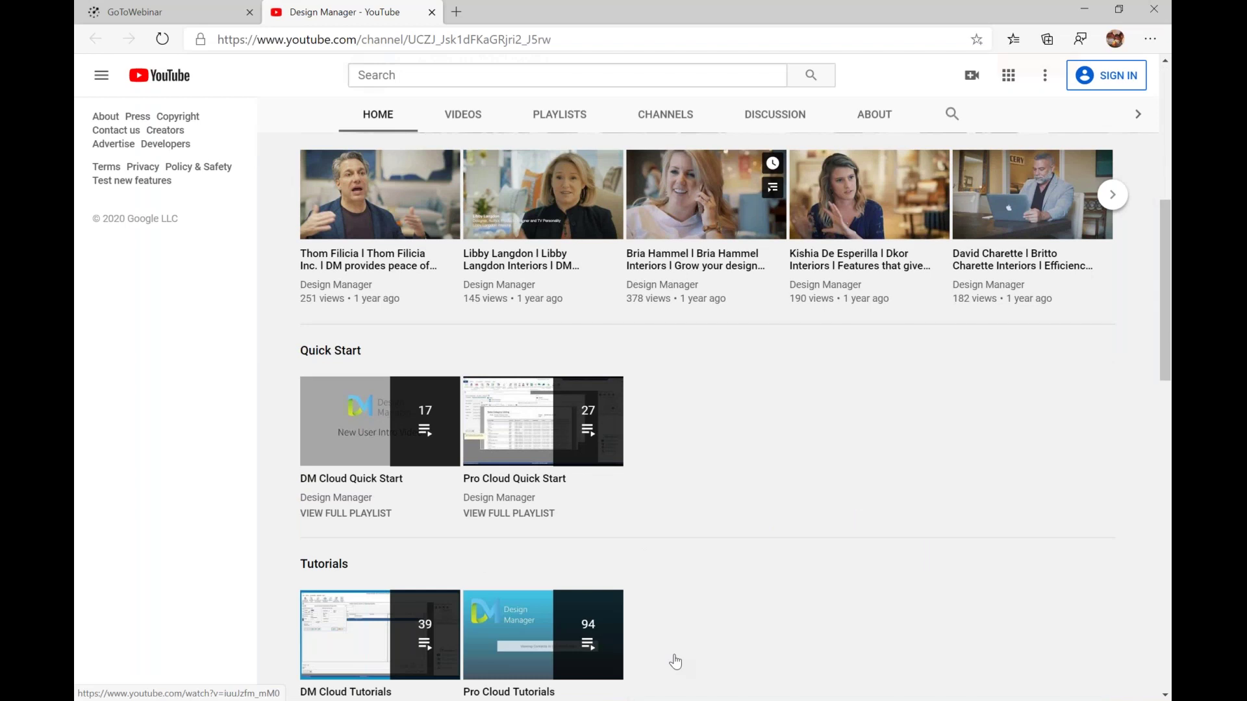
scroll(675, 662, "down", 1)
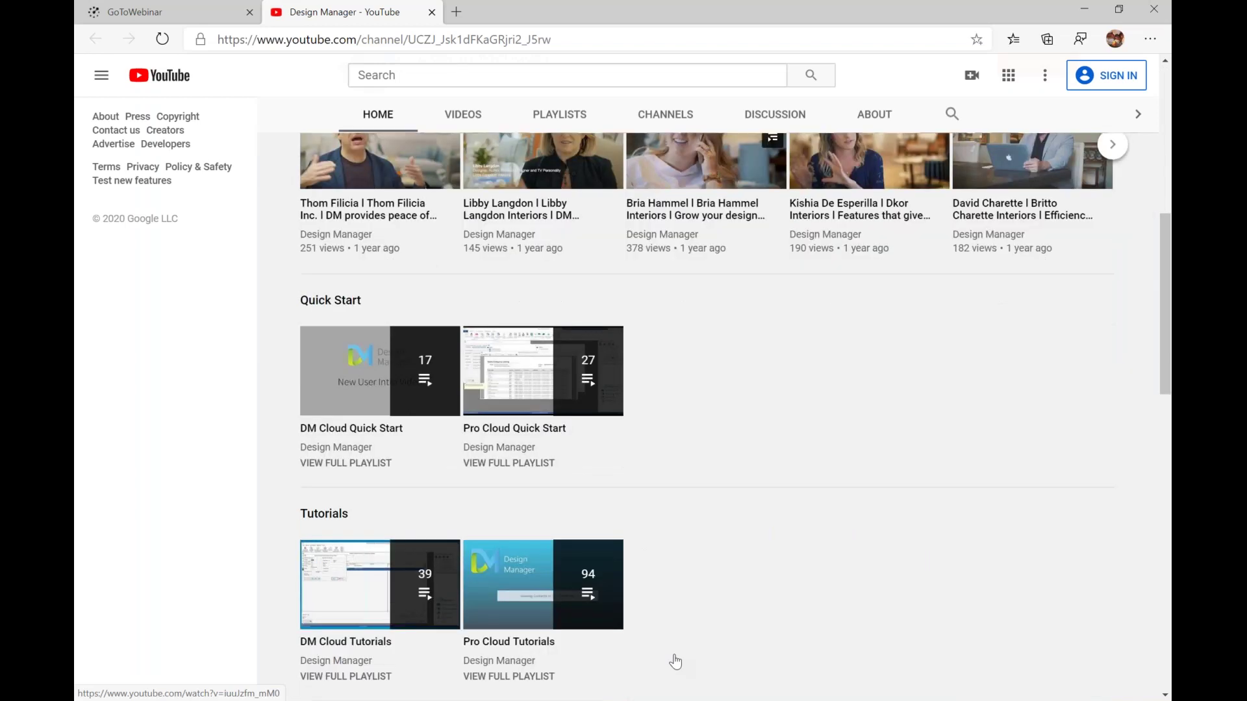
scroll(675, 662, "down", 2)
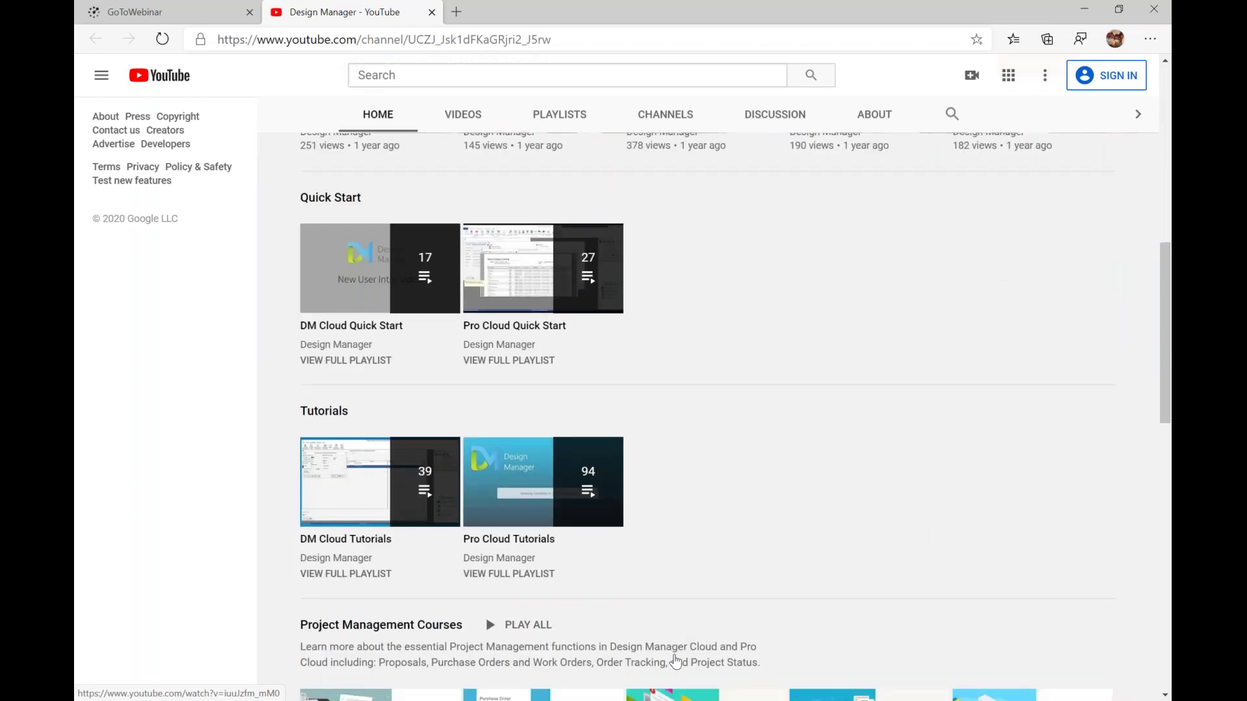
scroll(676, 662, "down", 6)
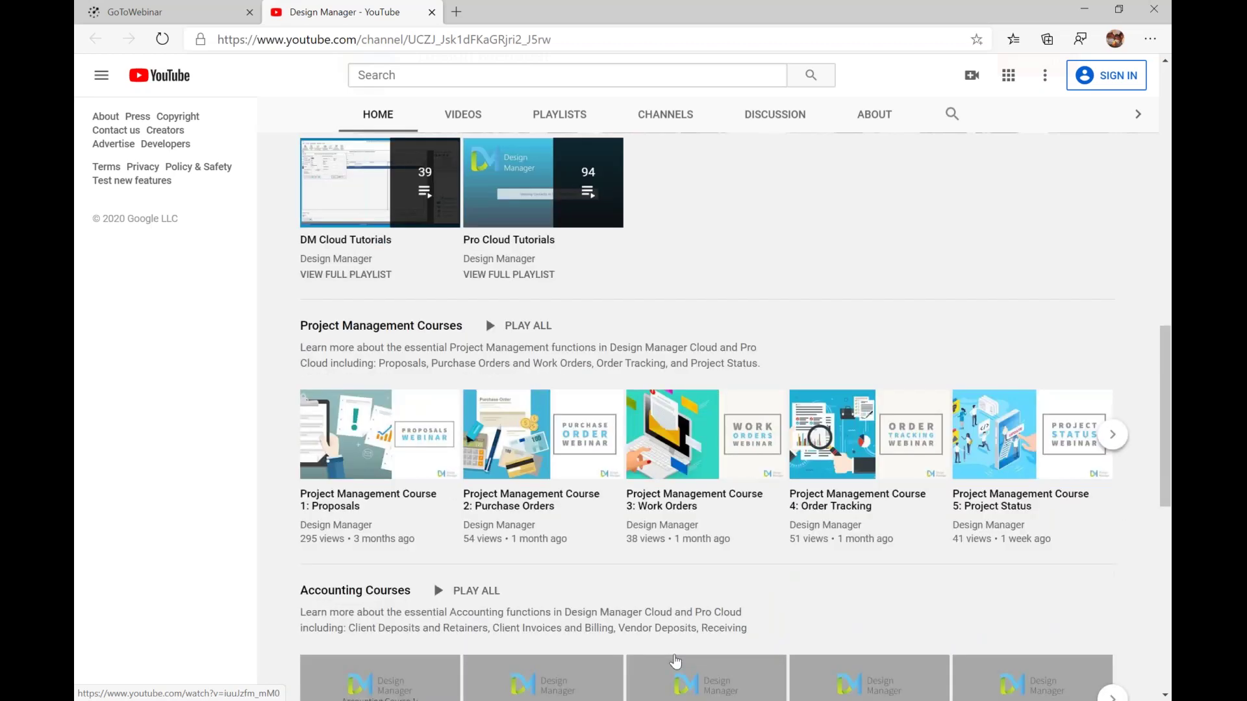
scroll(676, 661, "down", 5)
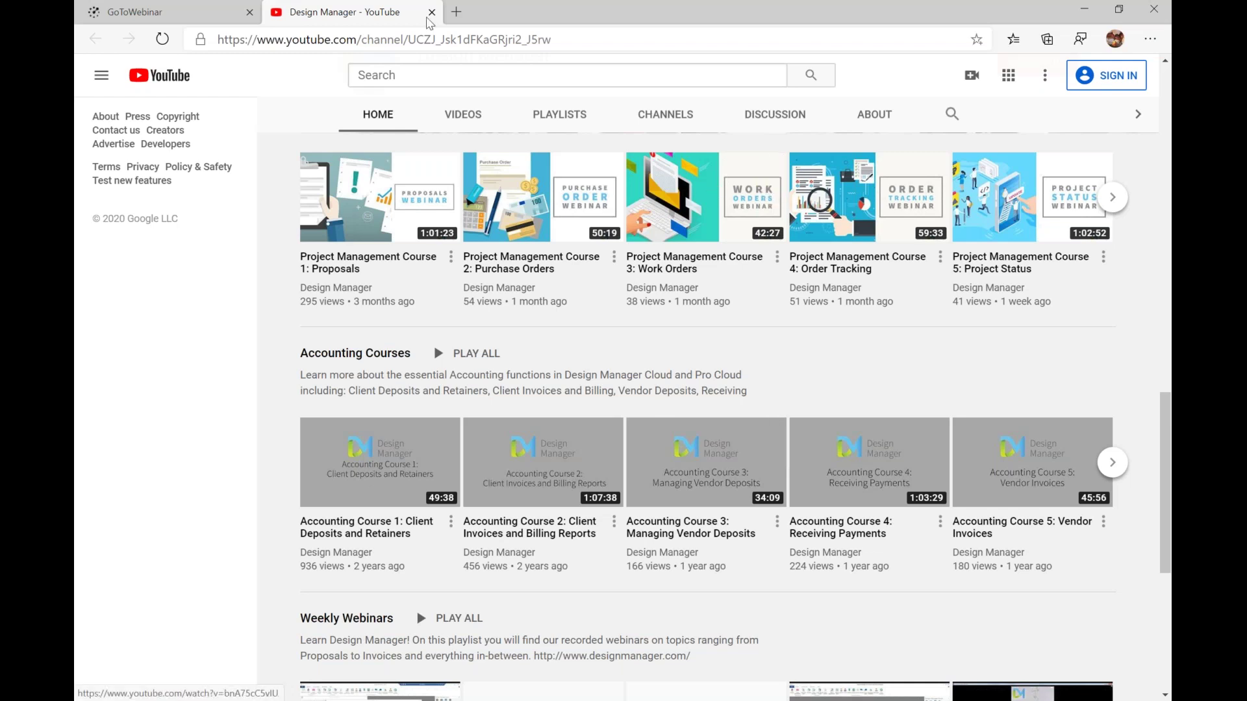
left_click(432, 13)
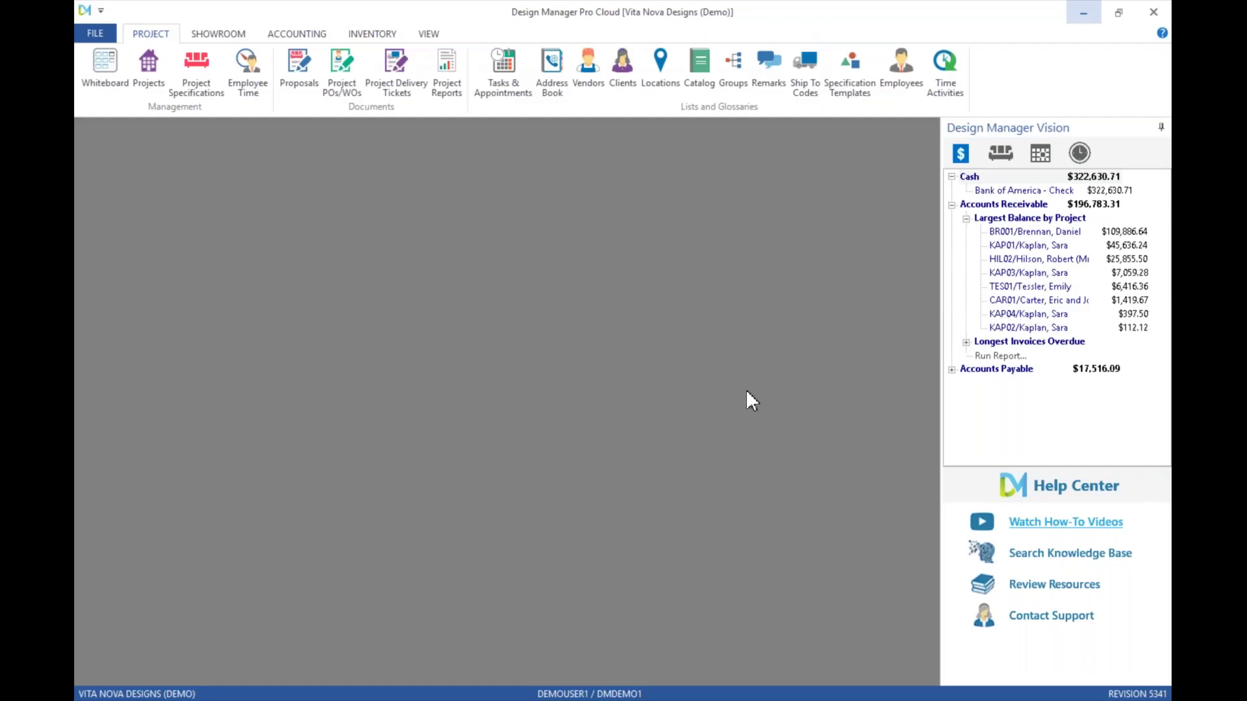